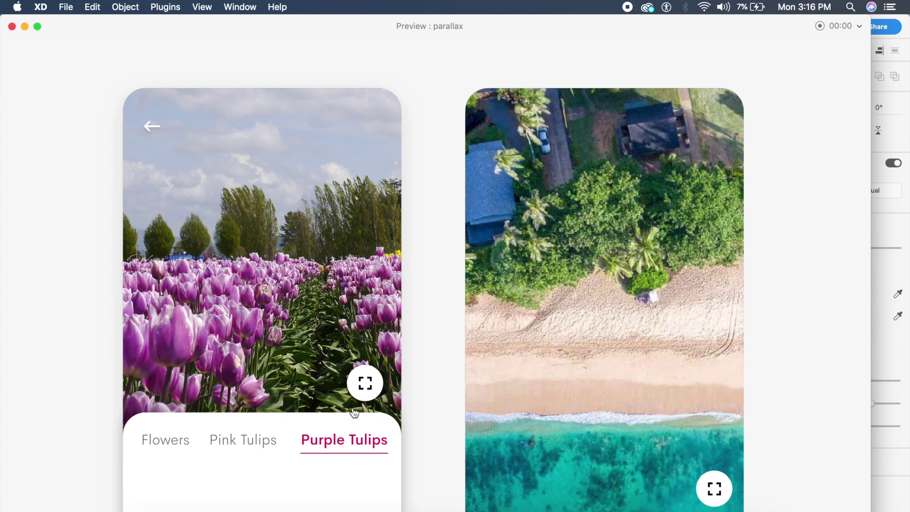
Step: Preview the tulip card full screen, then draw a new square artboard
{"action": "left_click", "coordinate": [375, 386]}
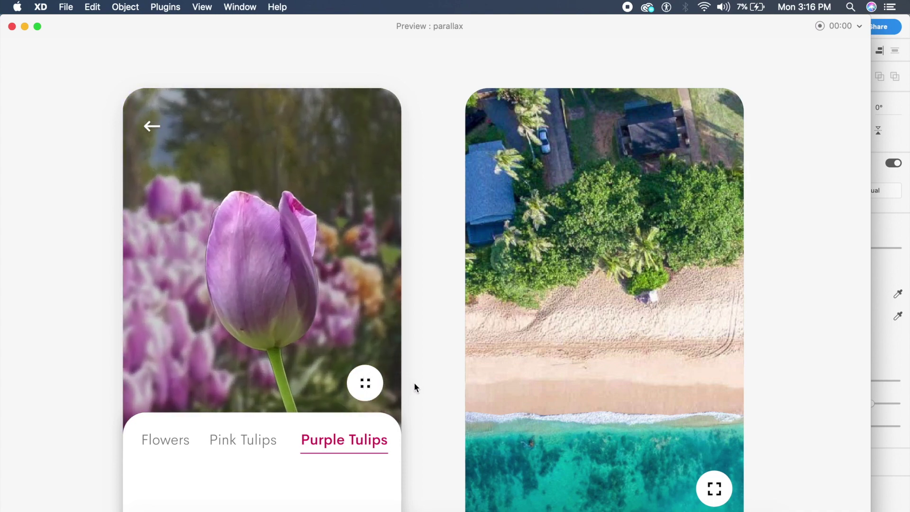
{"action": "left_click", "coordinate": [365, 383]}
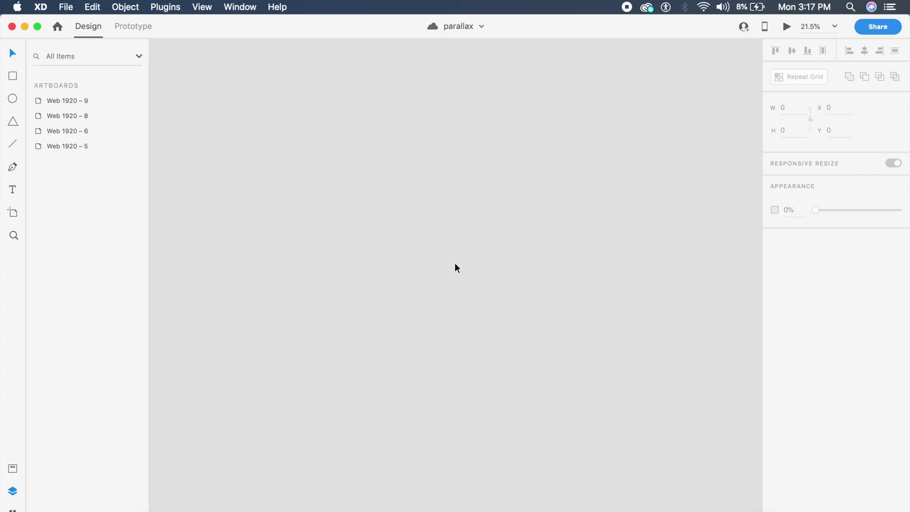
{"action": "key", "text": "a"}
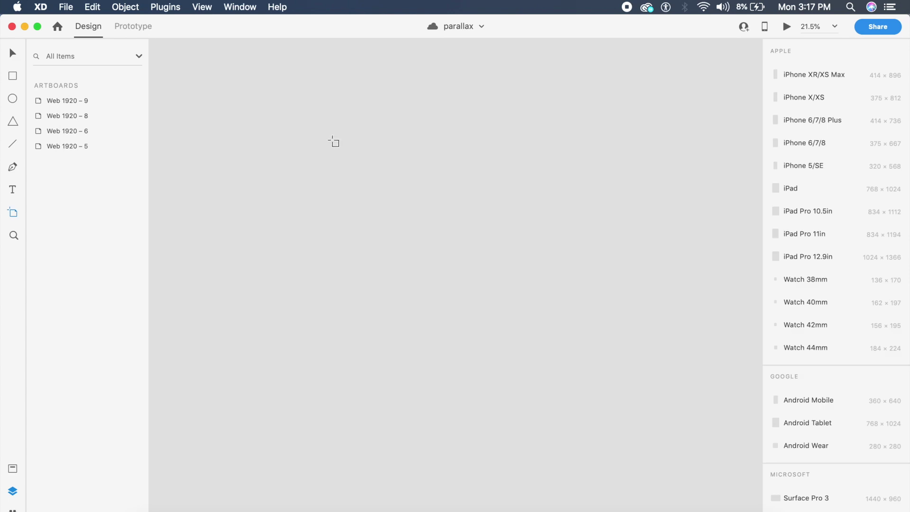
{"action": "left_click_drag", "start_coordinate": [321, 133], "coordinate": [584, 380]}
{"action": "key", "text": "v"}
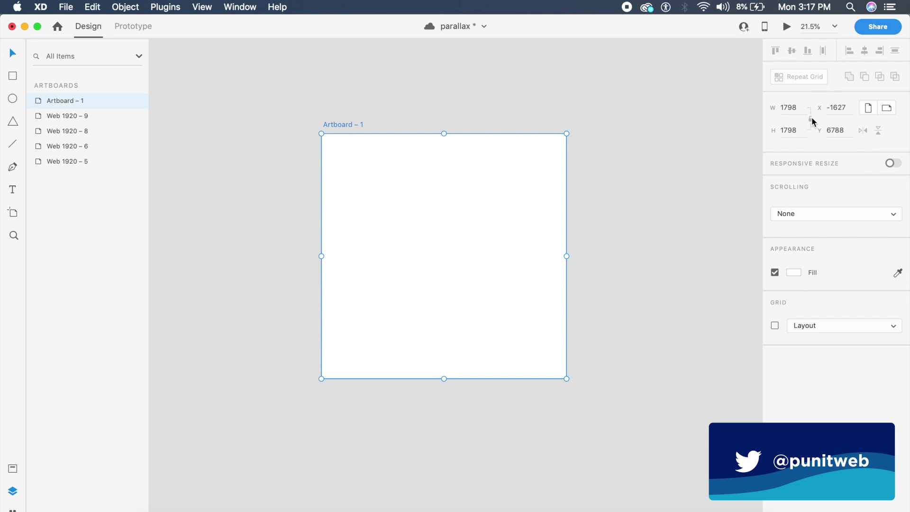
Step: Paste the white shadowed card, enlarge it to 941×1734, and round its corners to 100
{"action": "key", "text": "super+v"}
{"action": "scroll", "coordinate": [438, 189], "scroll_direction": "up", "scroll_amount": 3}
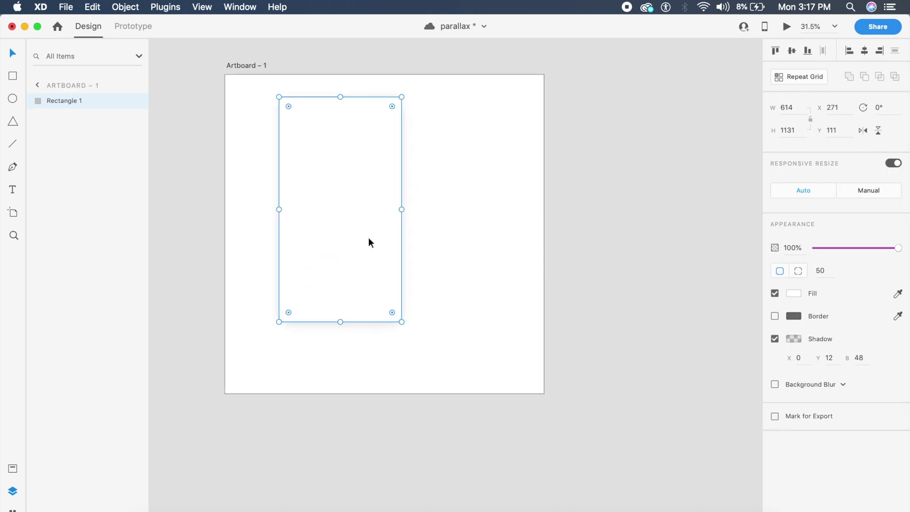
{"action": "left_click_drag", "start_coordinate": [402, 321], "coordinate": [500, 441]}
{"action": "left_click_drag", "start_coordinate": [420, 297], "coordinate": [434, 314]}
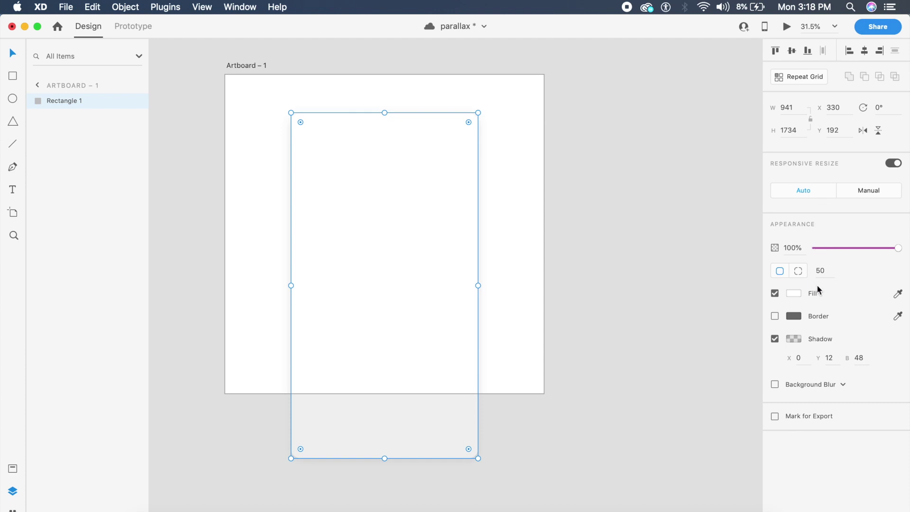
{"action": "key", "text": "Return"}
{"action": "left_click", "coordinate": [596, 243]}
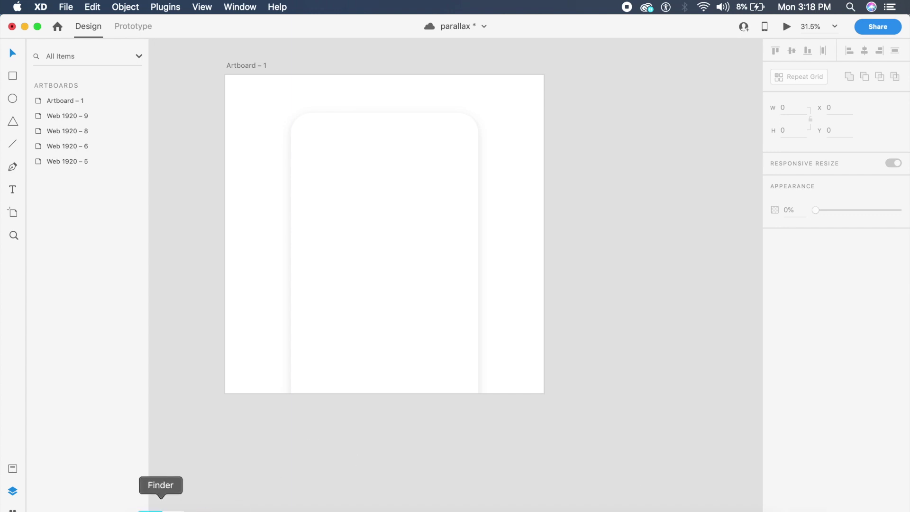
{"action": "left_click", "coordinate": [159, 506]}
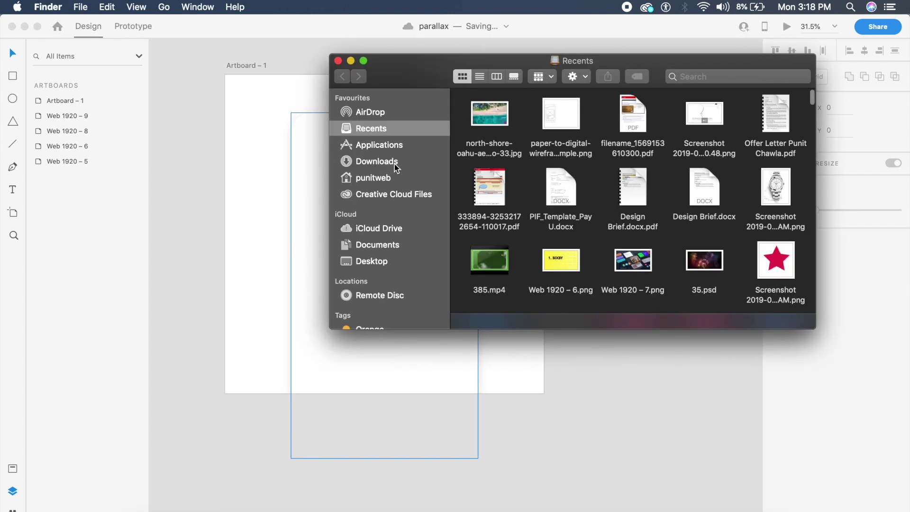
Step: Drag the tulip field photo and the 1824×1028 tulip close-up from Downloads onto Artboard – 1
{"action": "left_click", "coordinate": [394, 165]}
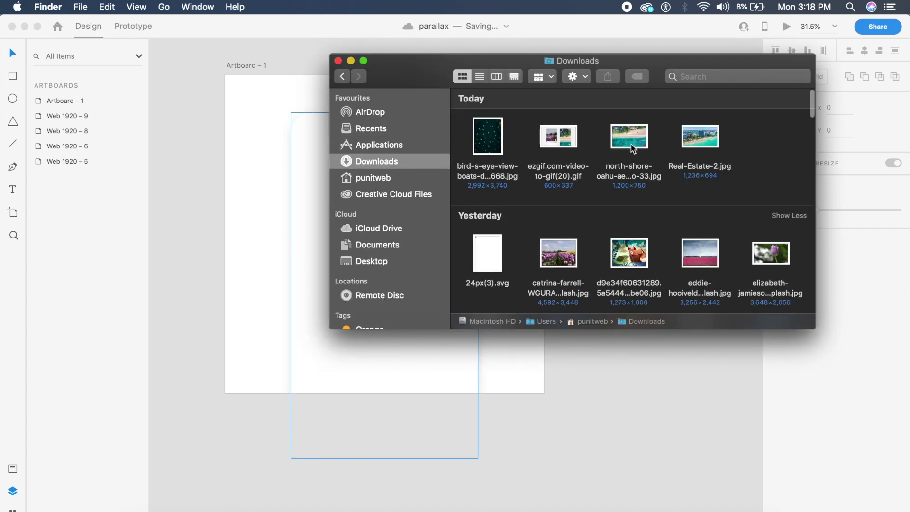
{"action": "scroll", "coordinate": [632, 149], "scroll_direction": "down", "scroll_amount": 3}
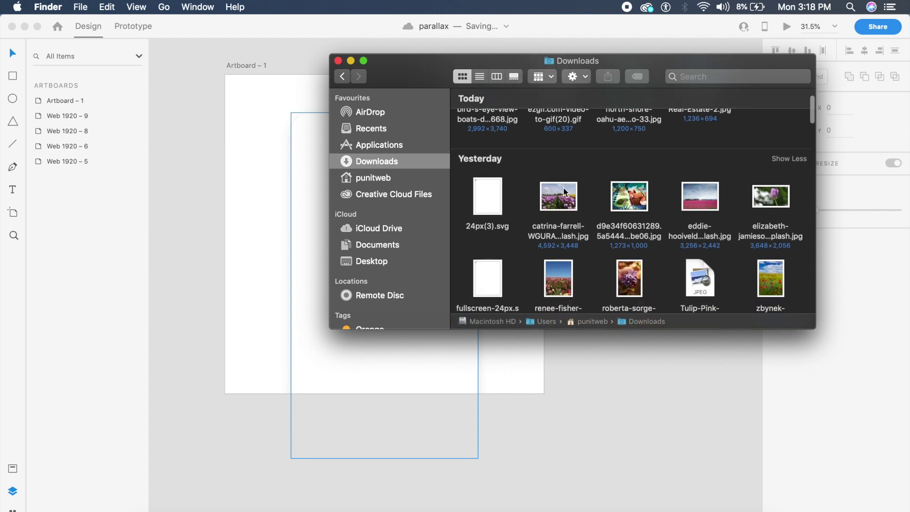
{"action": "left_click_drag", "start_coordinate": [565, 191], "coordinate": [240, 223]}
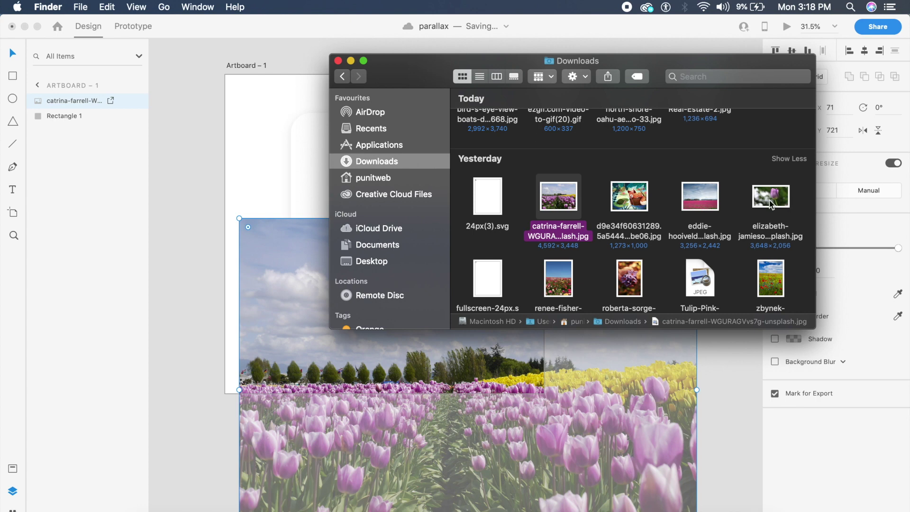
{"action": "left_click_drag", "start_coordinate": [770, 205], "coordinate": [204, 163]}
Step: Move the tulip field photo and the tulip close-up off Artboard – 1 onto the pasteboard
{"action": "left_click", "coordinate": [181, 327]}
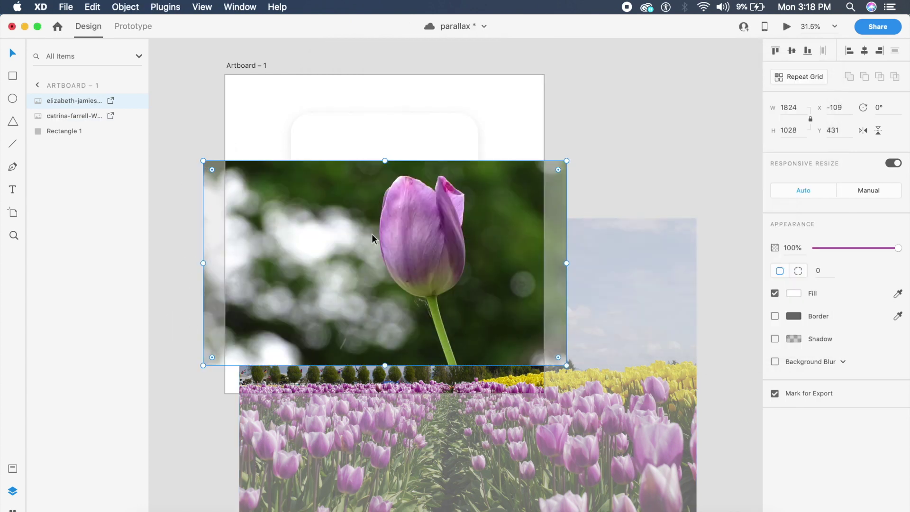
{"action": "left_click_drag", "start_coordinate": [392, 232], "coordinate": [666, 163]}
{"action": "scroll", "coordinate": [665, 164], "scroll_direction": "down", "scroll_amount": 3}
{"action": "left_click_drag", "start_coordinate": [638, 270], "coordinate": [307, 253]}
{"action": "left_click_drag", "start_coordinate": [598, 174], "coordinate": [263, 425]}
{"action": "scroll", "coordinate": [262, 424], "scroll_direction": "left", "scroll_amount": 5}
{"action": "scroll", "coordinate": [275, 405], "scroll_direction": "up", "scroll_amount": 5}
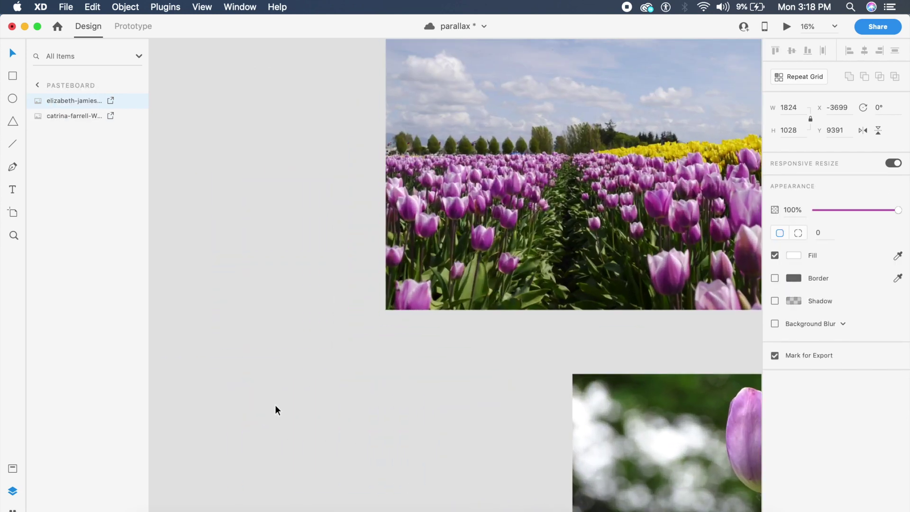
{"action": "key", "text": "p"}
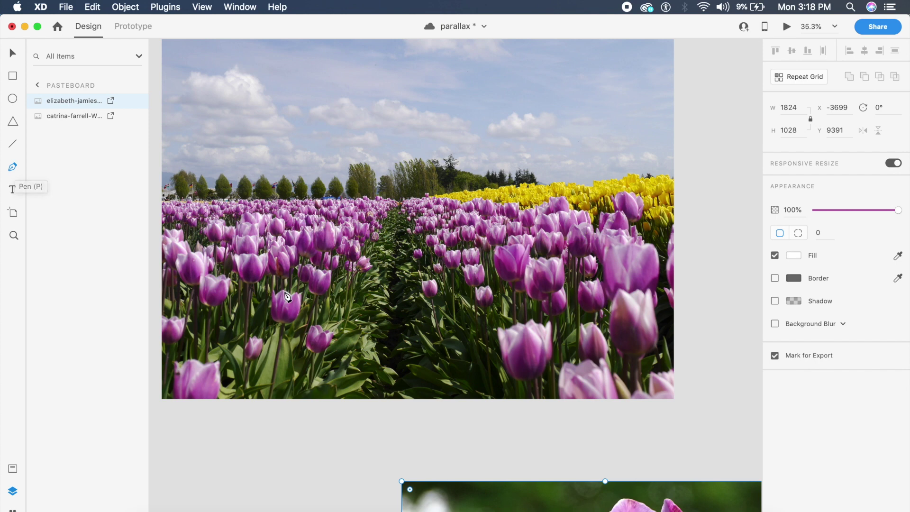
{"action": "scroll", "coordinate": [315, 243], "scroll_direction": "left", "scroll_amount": 2}
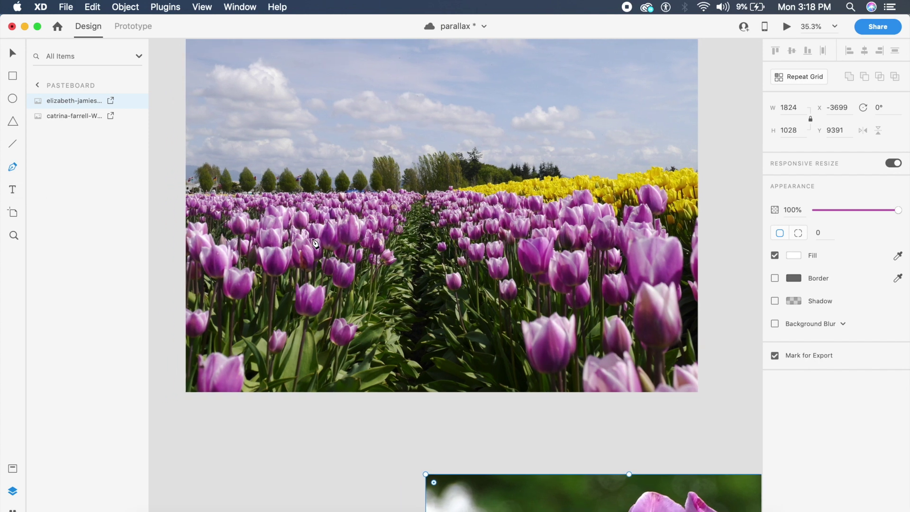
Step: Trace the field photo's tree-line horizon with a row of Pen points
{"action": "left_click", "coordinate": [186, 194]}
{"action": "left_click", "coordinate": [202, 194]}
{"action": "left_click", "coordinate": [222, 193]}
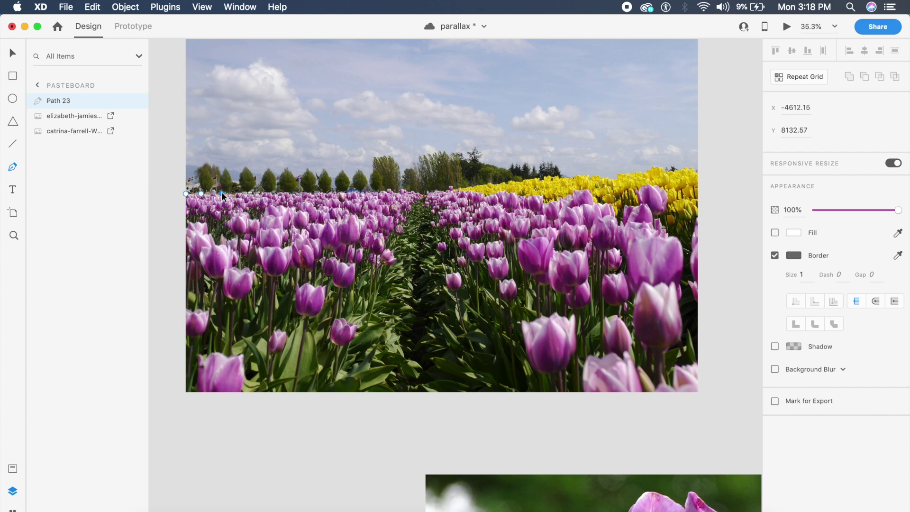
{"action": "left_click", "coordinate": [260, 194]}
{"action": "left_click", "coordinate": [294, 191]}
{"action": "left_click", "coordinate": [323, 191]}
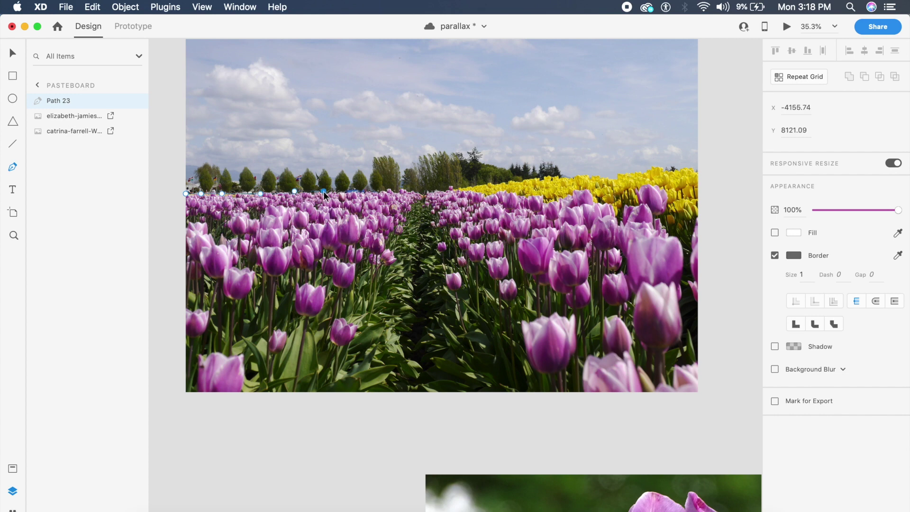
{"action": "left_click", "coordinate": [381, 192]}
{"action": "left_click", "coordinate": [424, 191]}
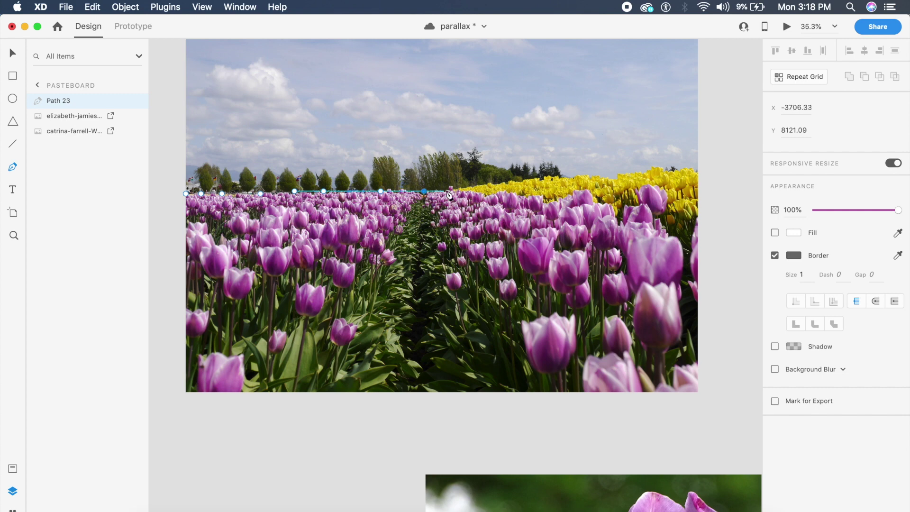
{"action": "left_click", "coordinate": [473, 186]}
{"action": "left_click", "coordinate": [501, 176]}
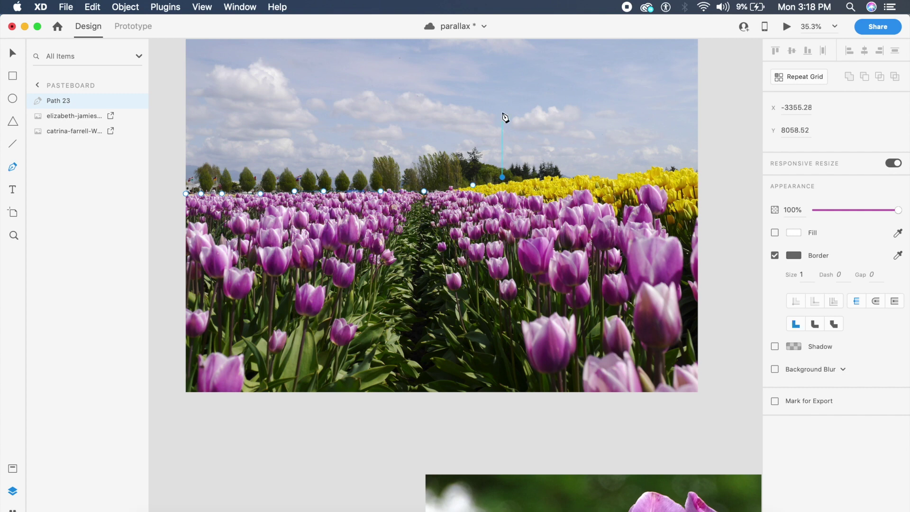
Step: Curve the outline up into the sky, across the top, and close it at the start
{"action": "left_click", "coordinate": [486, 71]}
{"action": "scroll", "coordinate": [473, 52], "scroll_direction": "up", "scroll_amount": 3}
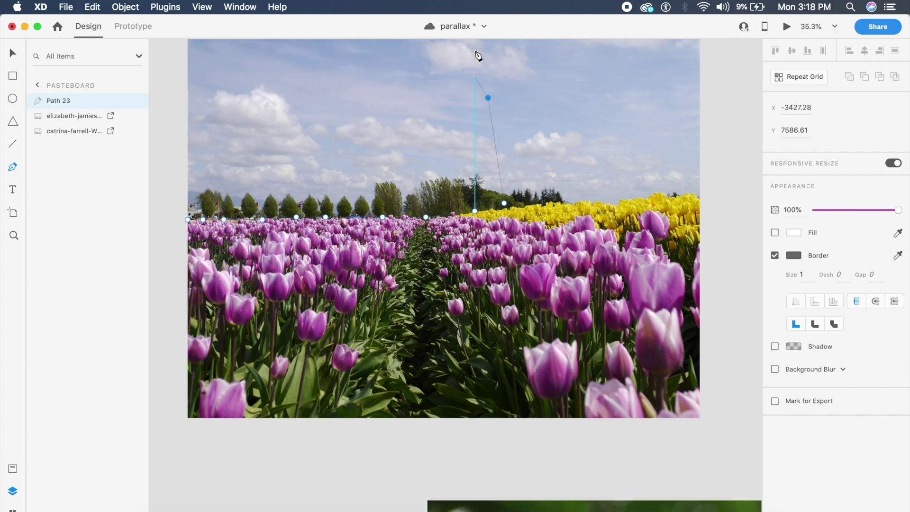
{"action": "left_click", "coordinate": [475, 58]}
{"action": "left_click", "coordinate": [214, 50]}
{"action": "left_click", "coordinate": [199, 54]}
{"action": "left_click", "coordinate": [200, 249]}
{"action": "key", "text": "Escape"}
{"action": "key", "text": "Escape"}
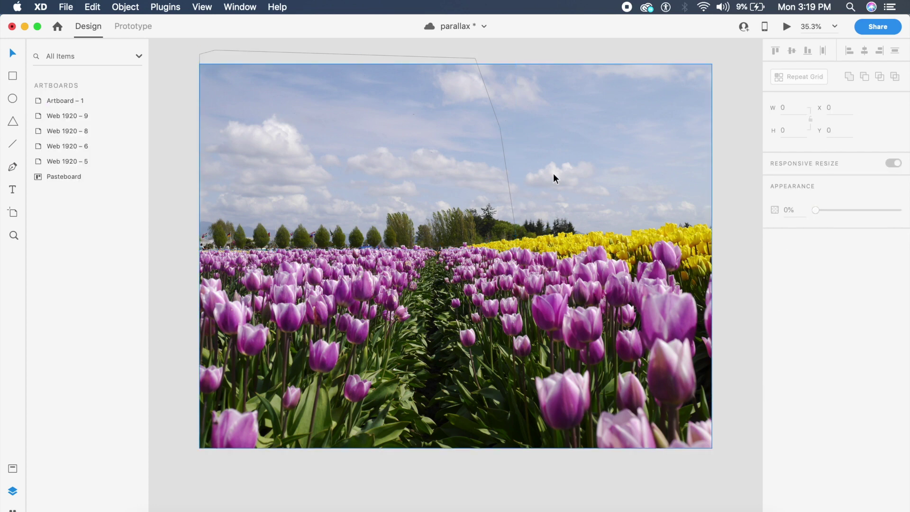
Step: Duplicate the tulip field photo off to the left
{"action": "left_click", "coordinate": [504, 161]}
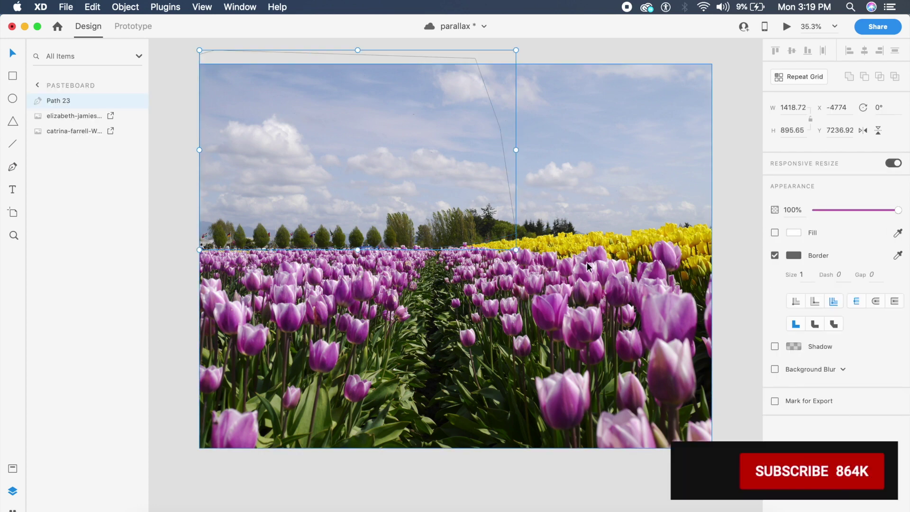
{"action": "scroll", "coordinate": [600, 460], "scroll_direction": "down", "scroll_amount": 5}
{"action": "left_click_drag", "start_coordinate": [615, 414], "coordinate": [376, 369]}
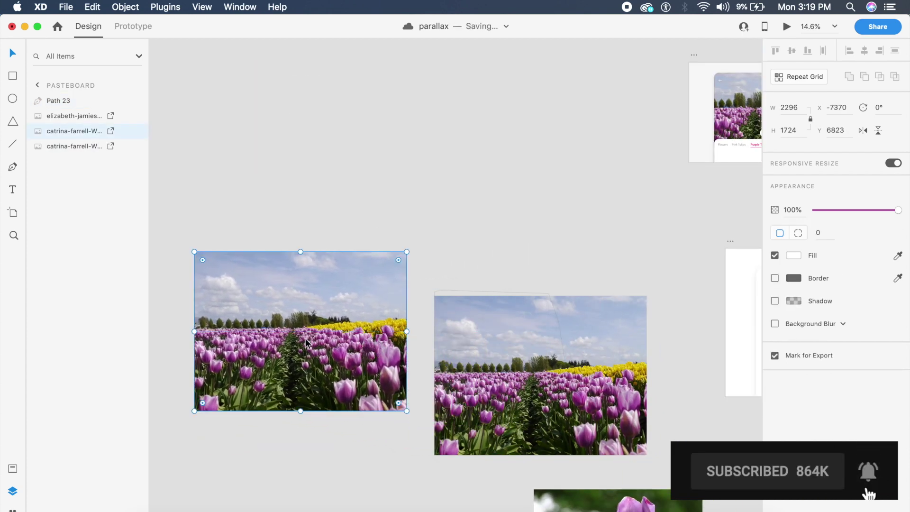
{"action": "scroll", "coordinate": [365, 309], "scroll_direction": "up", "scroll_amount": 2}
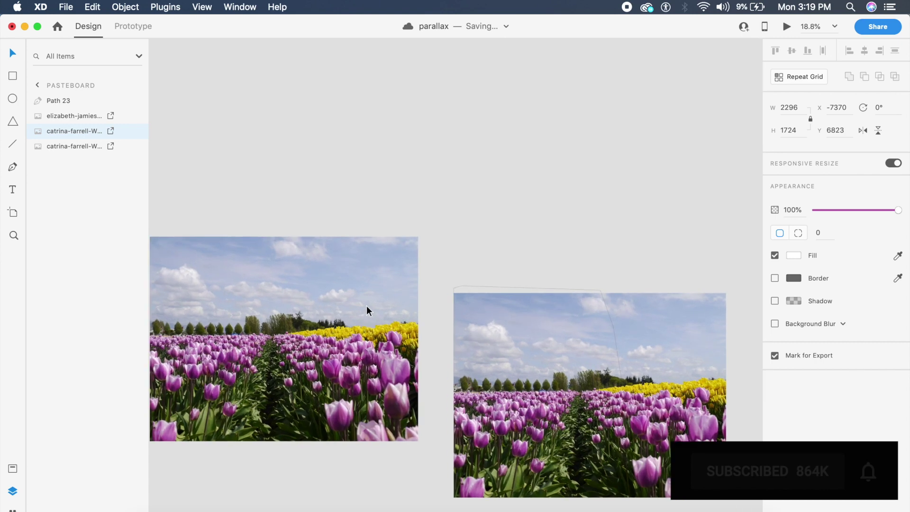
{"action": "scroll", "coordinate": [366, 307], "scroll_direction": "right", "scroll_amount": 8}
{"action": "scroll", "coordinate": [367, 307], "scroll_direction": "down", "scroll_amount": 4}
Step: Clip the field photo to the traced sky outline
{"action": "left_click", "coordinate": [433, 263]}
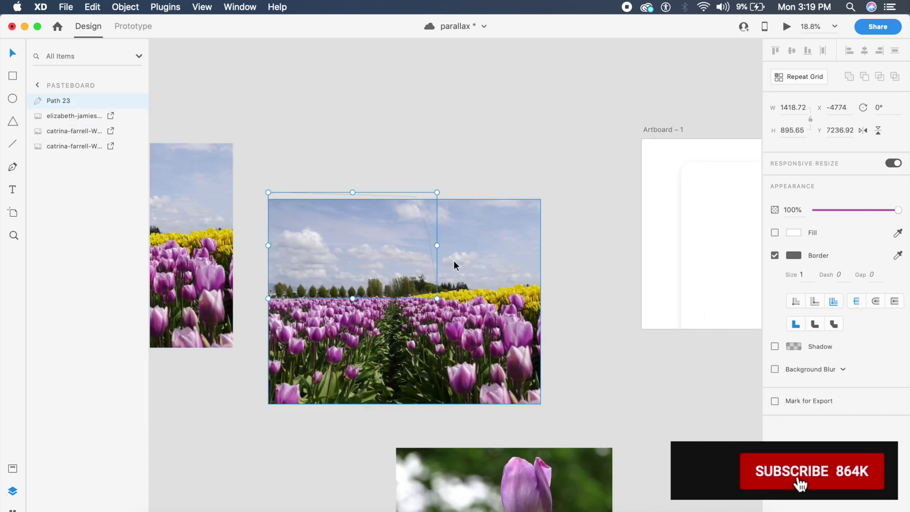
{"action": "left_click", "coordinate": [455, 264], "text": "shift"}
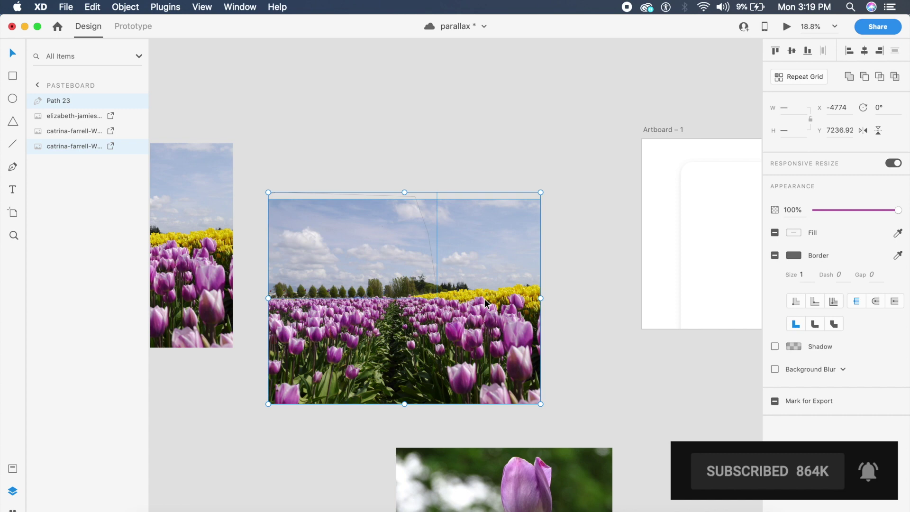
{"action": "key", "text": "super+s"}
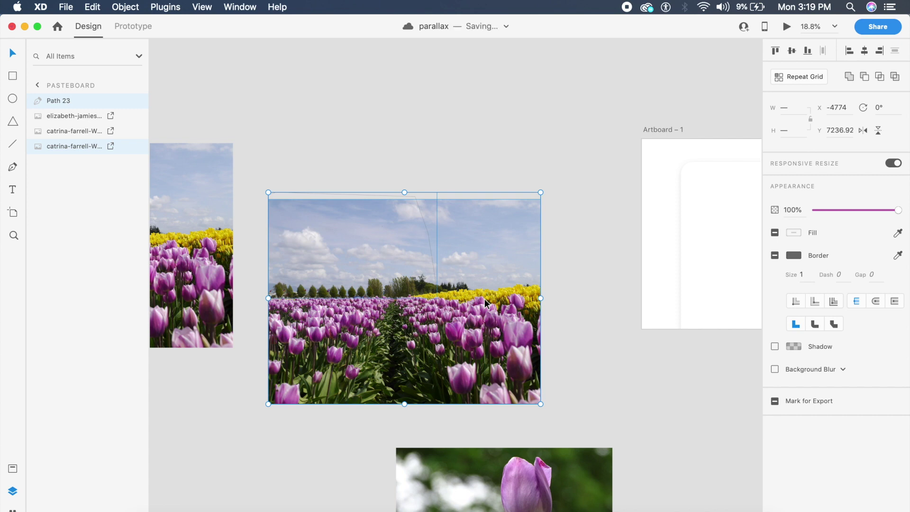
{"action": "key", "text": "super+shift+m"}
{"action": "left_click", "coordinate": [459, 266]}
Step: Align the clipped sky, Mask Group 18, over the other tulip field photo
{"action": "scroll", "coordinate": [462, 263], "scroll_direction": "left", "scroll_amount": 3}
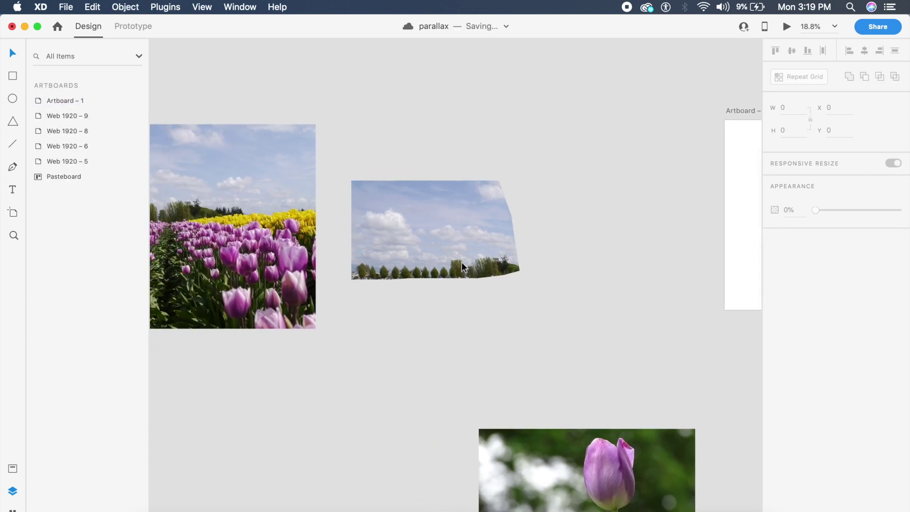
{"action": "scroll", "coordinate": [463, 311], "scroll_direction": "down", "scroll_amount": 5}
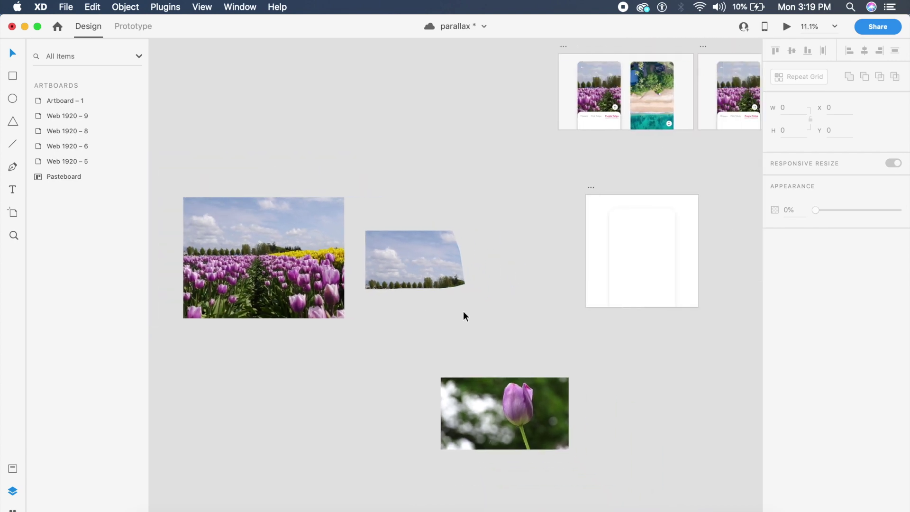
{"action": "left_click_drag", "start_coordinate": [397, 252], "coordinate": [223, 218]}
{"action": "scroll", "coordinate": [224, 217], "scroll_direction": "up", "scroll_amount": 5}
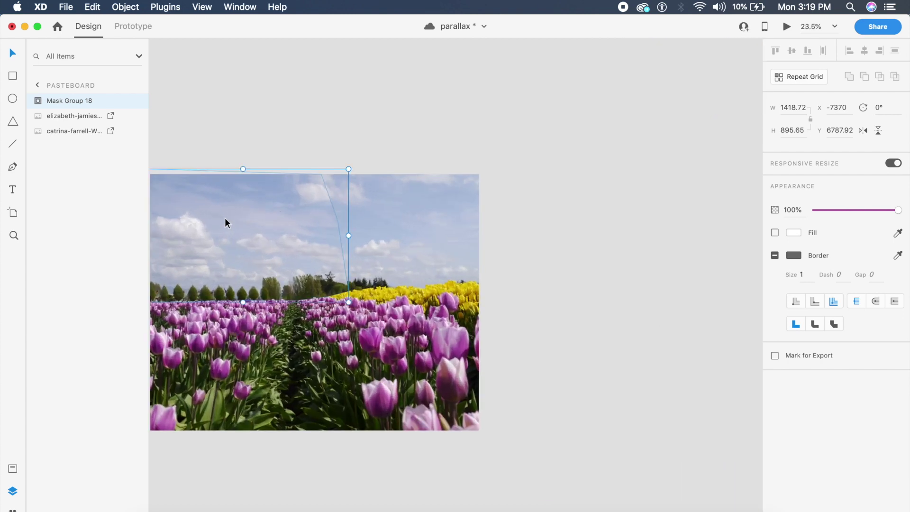
{"action": "left_click", "coordinate": [615, 235]}
{"action": "scroll", "coordinate": [567, 236], "scroll_direction": "left", "scroll_amount": 5}
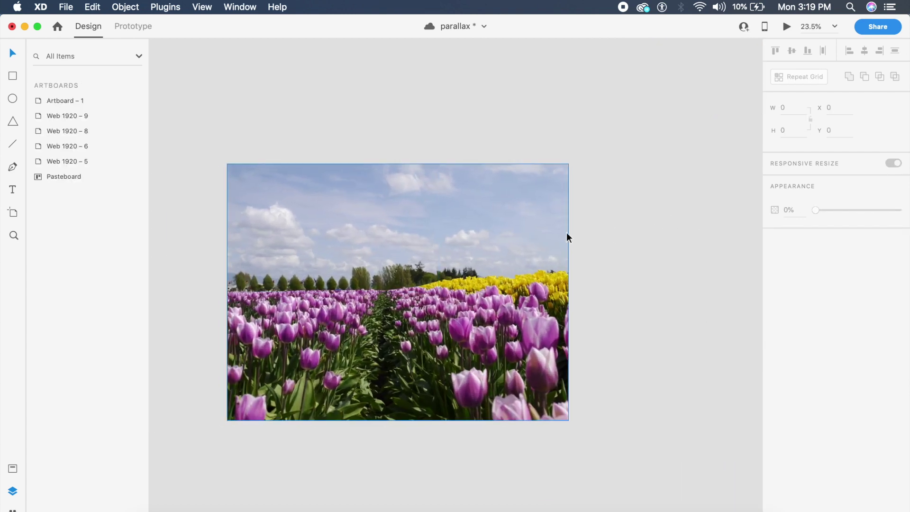
Step: Group the sky mask group with the full tulip field photo
{"action": "scroll", "coordinate": [567, 232], "scroll_direction": "down", "scroll_amount": 3}
{"action": "scroll", "coordinate": [567, 243], "scroll_direction": "down", "scroll_amount": 2}
{"action": "left_click_drag", "start_coordinate": [399, 179], "coordinate": [400, 173]}
{"action": "left_click", "coordinate": [400, 174], "text": "shift"}
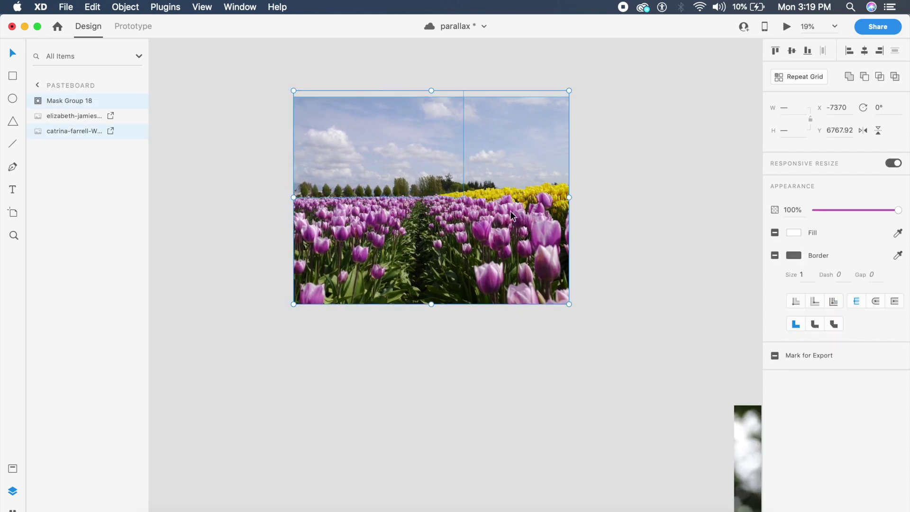
{"action": "scroll", "coordinate": [512, 216], "scroll_direction": "right", "scroll_amount": 2}
{"action": "key", "text": "super+g"}
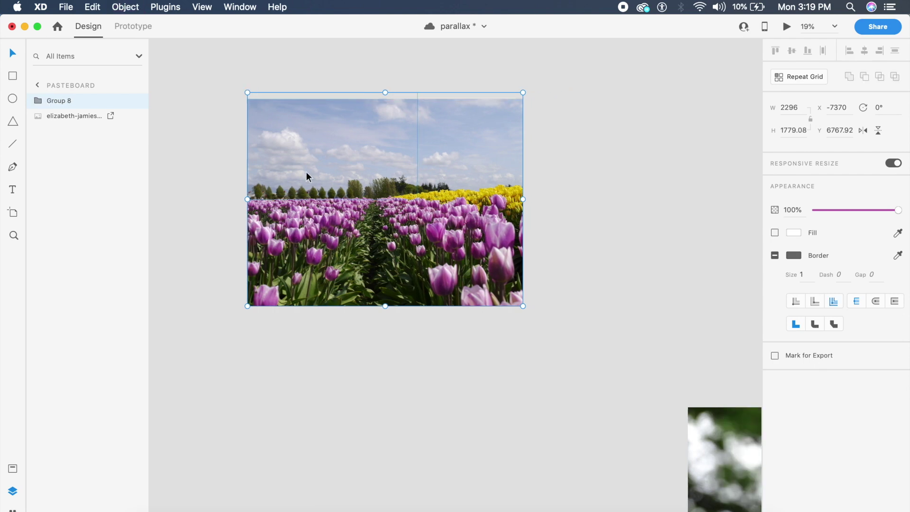
Step: Move the photo group onto Artboard – 1, send it behind the card, and clip it to the card
{"action": "scroll", "coordinate": [497, 363], "scroll_direction": "right", "scroll_amount": 5}
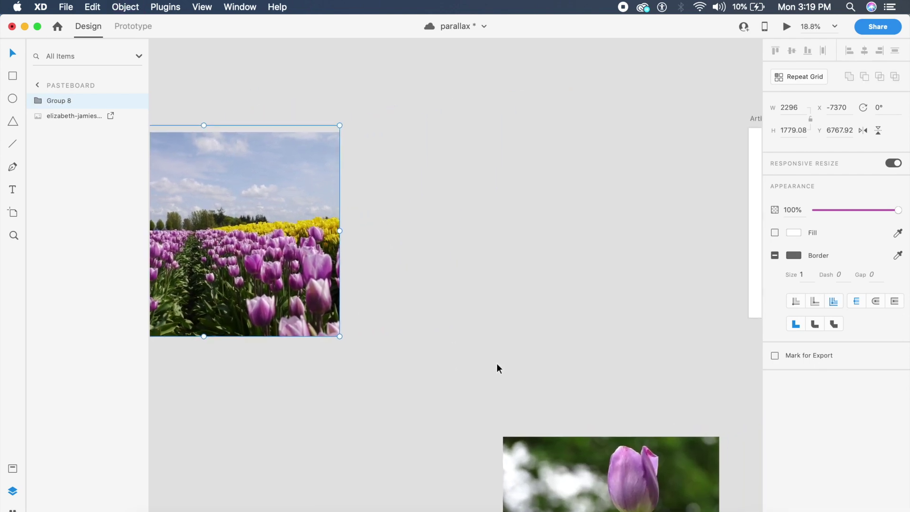
{"action": "scroll", "coordinate": [497, 363], "scroll_direction": "down", "scroll_amount": 5}
{"action": "scroll", "coordinate": [437, 353], "scroll_direction": "right", "scroll_amount": 1}
{"action": "left_click_drag", "start_coordinate": [286, 295], "coordinate": [562, 292]}
{"action": "scroll", "coordinate": [564, 292], "scroll_direction": "up", "scroll_amount": 3}
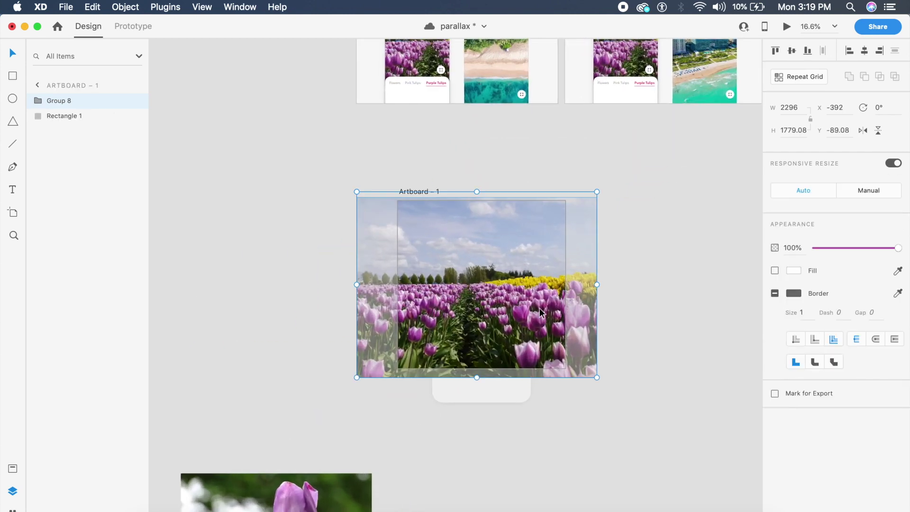
{"action": "key", "text": "super+bracketleft"}
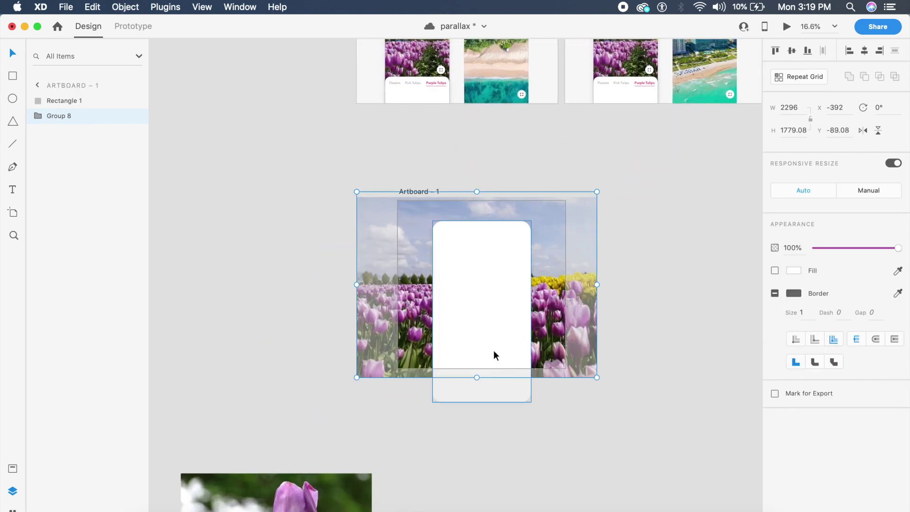
{"action": "left_click", "coordinate": [493, 355], "text": "shift"}
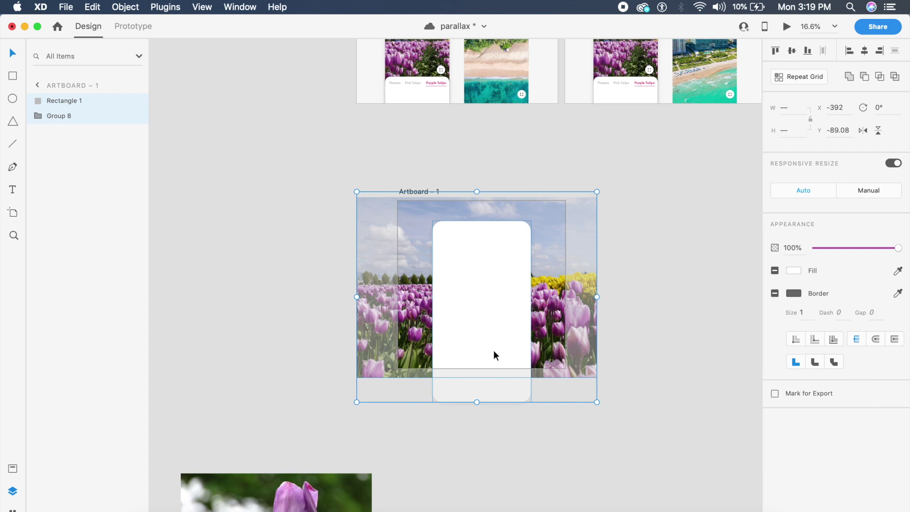
{"action": "key", "text": "super+shift+m"}
{"action": "left_click", "coordinate": [556, 368]}
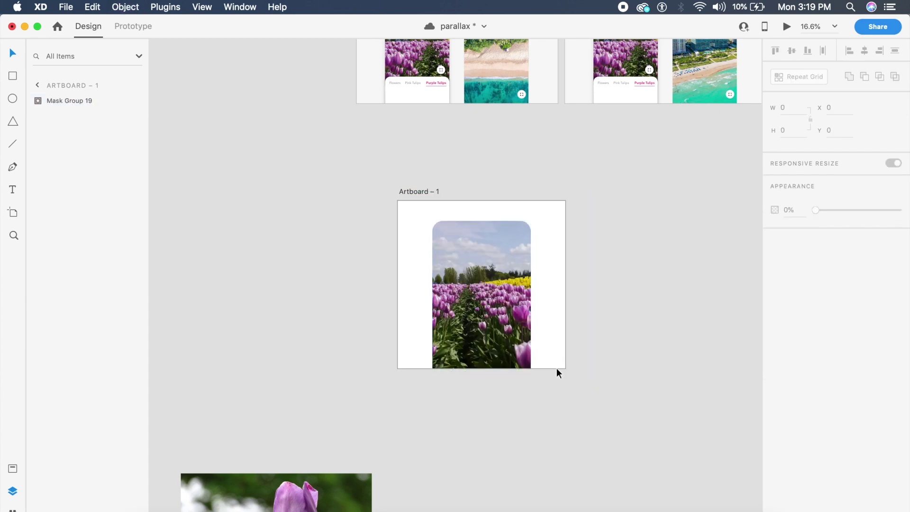
Step: Nudge the photos right inside the rounded mask, zoom to Artboard – 1, and save 'parallax'
{"action": "double_click", "coordinate": [458, 303]}
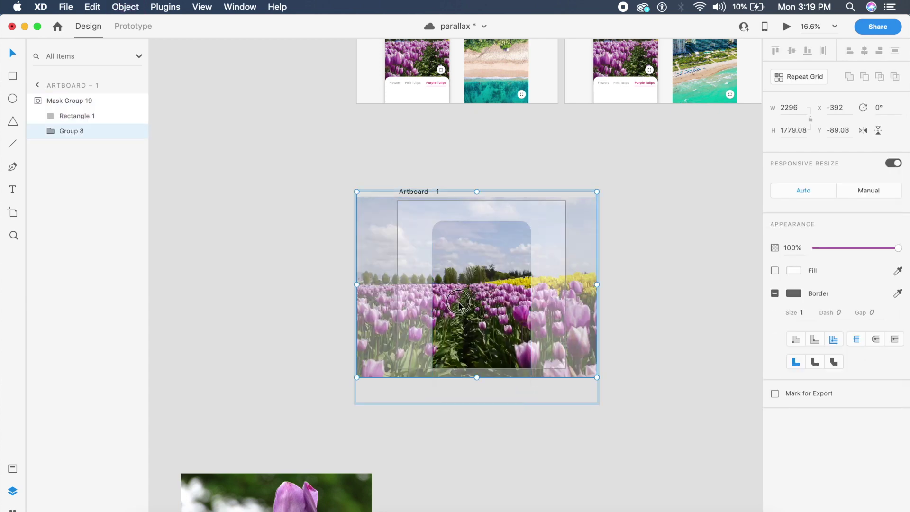
{"action": "left_click_drag", "start_coordinate": [458, 304], "coordinate": [488, 302]}
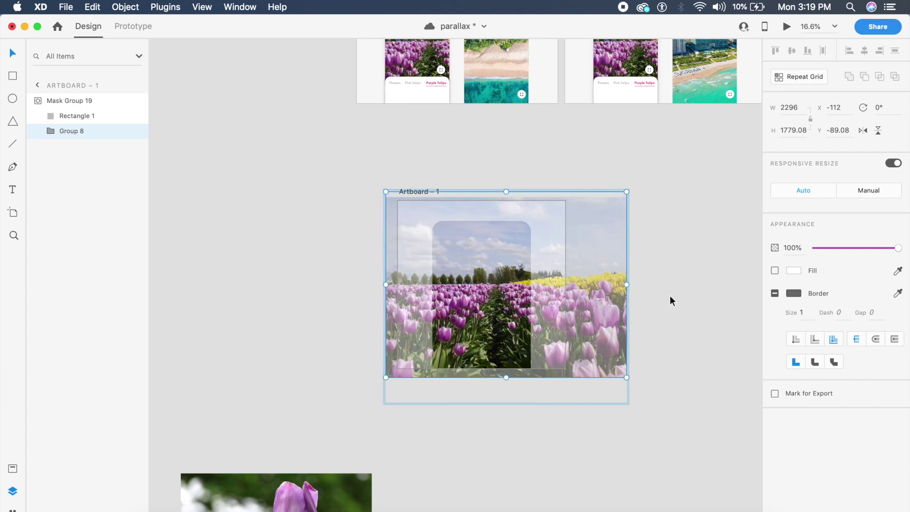
{"action": "key", "text": "Escape"}
{"action": "key", "text": "Escape"}
{"action": "key", "text": "super+3"}
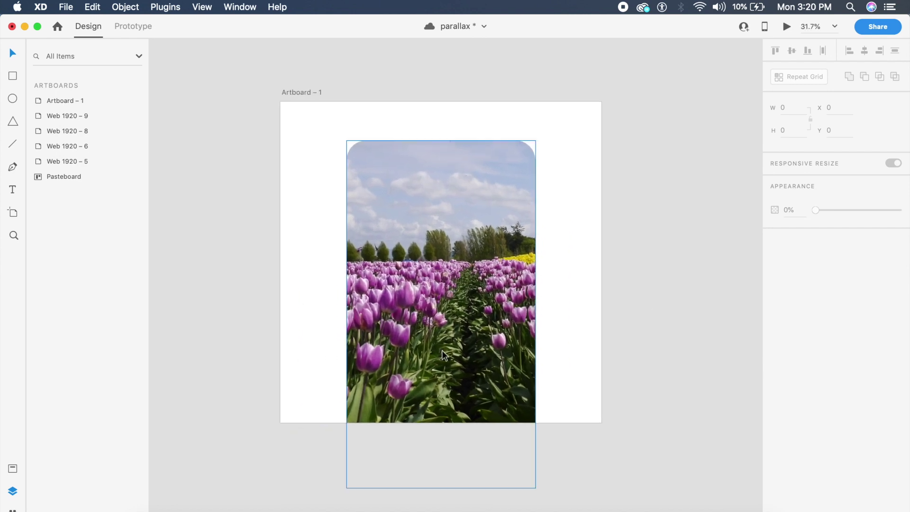
{"action": "key", "text": "super+s"}
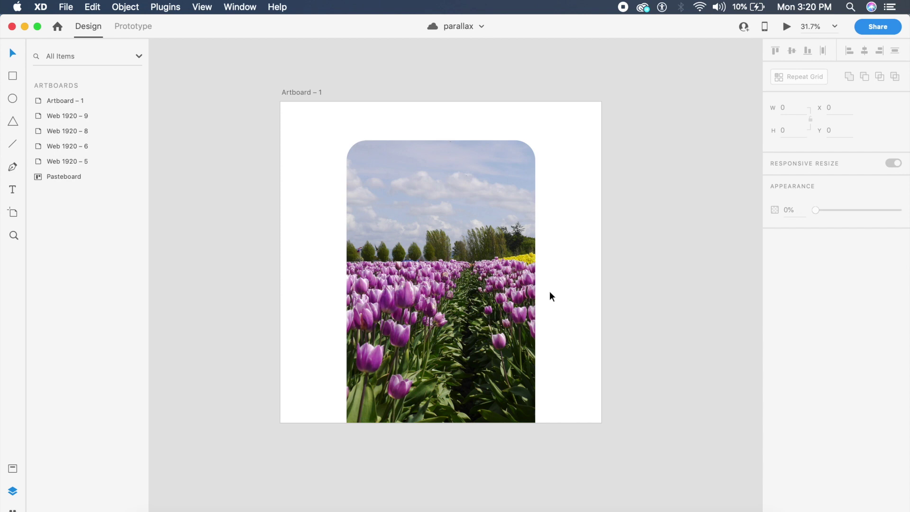
{"action": "scroll", "coordinate": [550, 291], "scroll_direction": "down", "scroll_amount": 10}
{"action": "scroll", "coordinate": [550, 291], "scroll_direction": "left", "scroll_amount": 4}
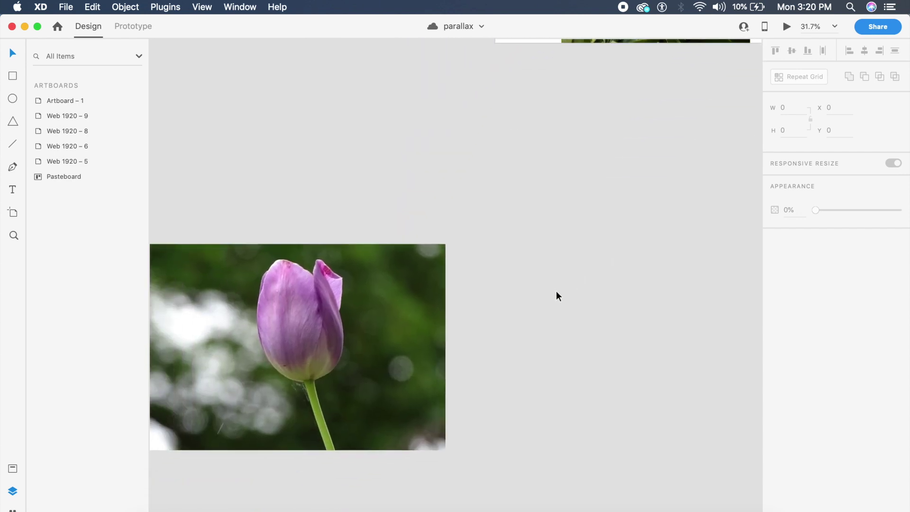
Step: Place Pen points from the stem base up the tulip's left edge in the close-up photo
{"action": "scroll", "coordinate": [556, 294], "scroll_direction": "left", "scroll_amount": 3}
{"action": "scroll", "coordinate": [556, 293], "scroll_direction": "down", "scroll_amount": 1}
{"action": "left_click", "coordinate": [443, 319]}
{"action": "key", "text": "p"}
{"action": "scroll", "coordinate": [443, 319], "scroll_direction": "up", "scroll_amount": 3}
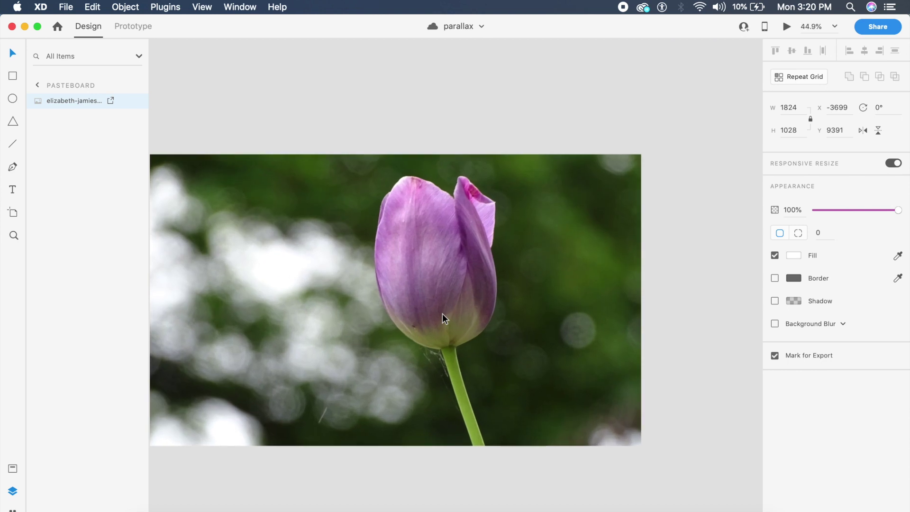
{"action": "left_click", "coordinate": [473, 445]}
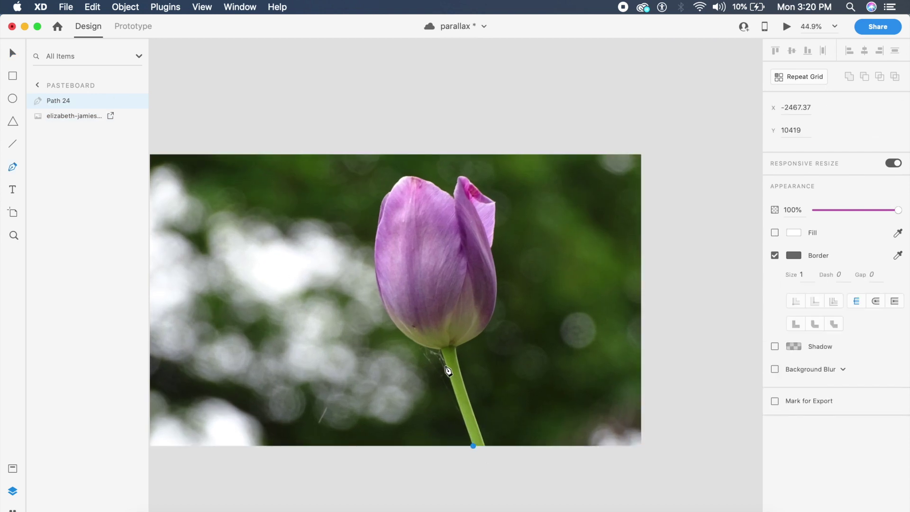
{"action": "left_click", "coordinate": [440, 350]}
{"action": "left_click", "coordinate": [379, 295]}
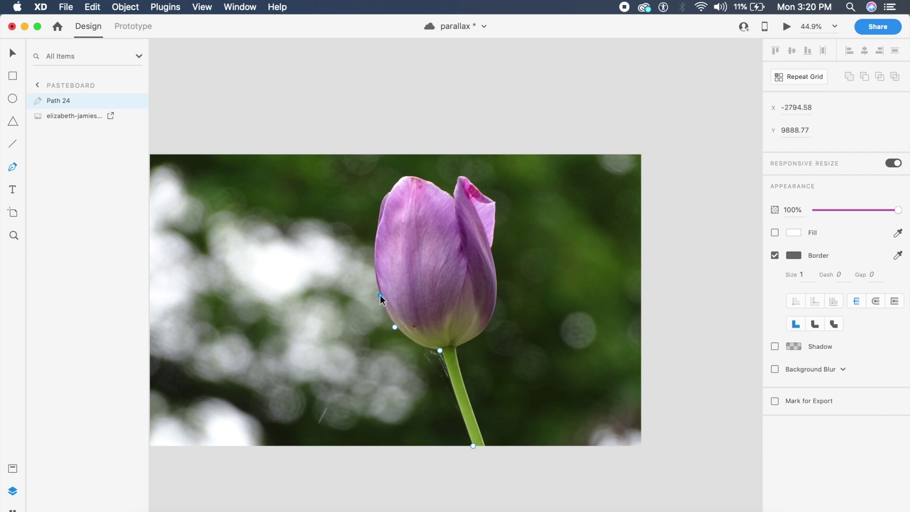
{"action": "left_click", "coordinate": [375, 237]}
{"action": "left_click", "coordinate": [380, 209]}
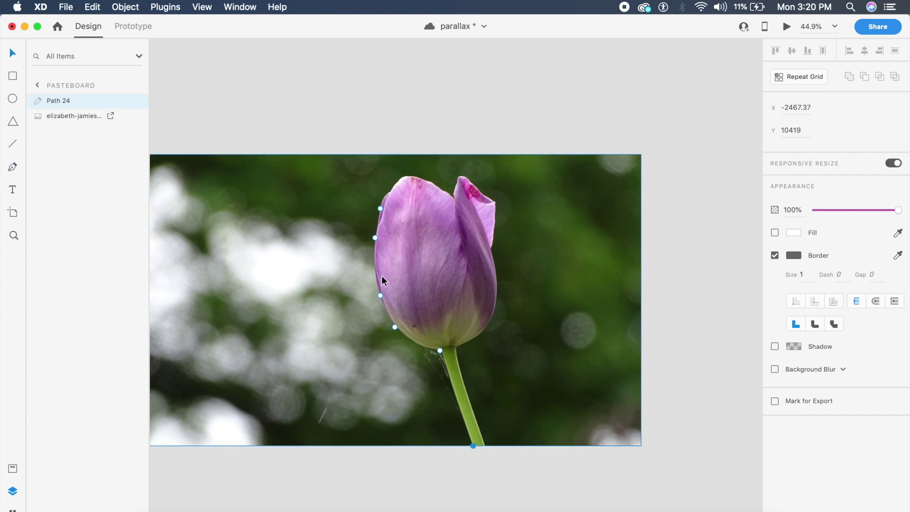
{"action": "key", "text": "Escape"}
{"action": "key", "text": "Escape"}
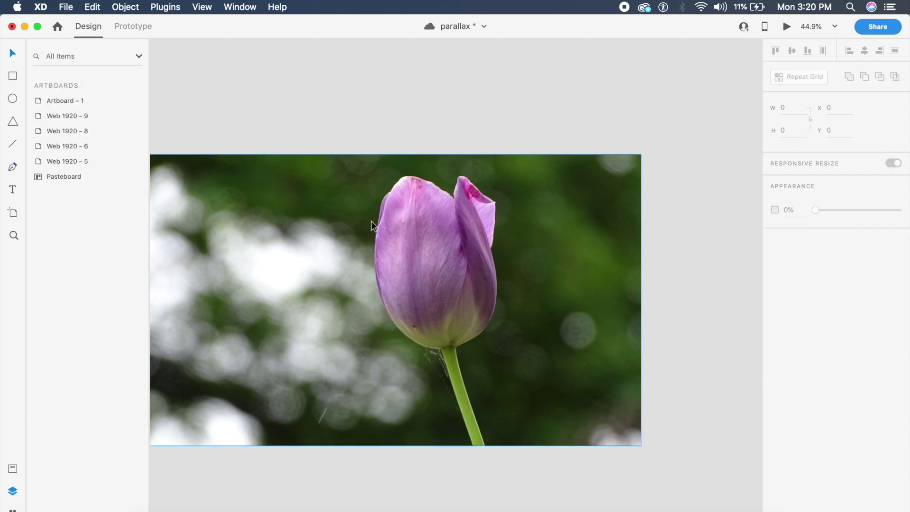
Step: Make the stem-top anchor smooth and adjust its Bezier handles along the stem edge
{"action": "left_click", "coordinate": [439, 353]}
{"action": "scroll", "coordinate": [438, 351], "scroll_direction": "up", "scroll_amount": 5}
{"action": "double_click", "coordinate": [442, 347]}
{"action": "double_click", "coordinate": [443, 347]}
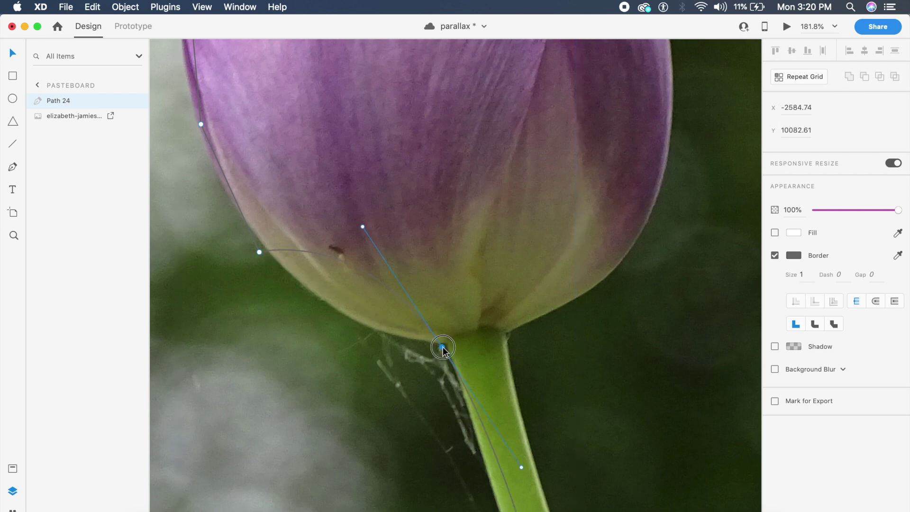
{"action": "left_click_drag", "start_coordinate": [364, 229], "coordinate": [440, 354]}
{"action": "left_click_drag", "start_coordinate": [439, 353], "coordinate": [395, 348]}
{"action": "left_click_drag", "start_coordinate": [492, 353], "coordinate": [460, 374]}
{"action": "scroll", "coordinate": [462, 383], "scroll_direction": "down", "scroll_amount": 5}
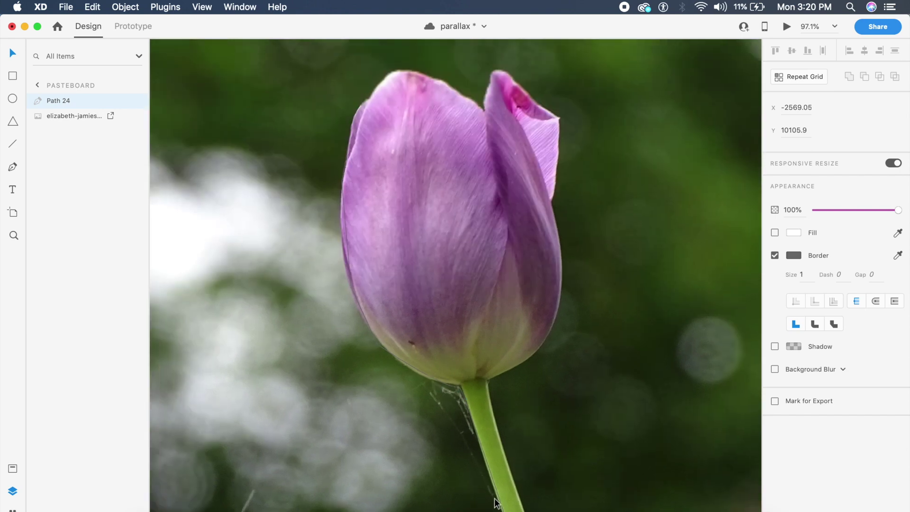
{"action": "scroll", "coordinate": [495, 503], "scroll_direction": "down", "scroll_amount": 5}
Step: Check the finished Path 24 against the tulip photo by selecting and deselecting it
{"action": "left_click", "coordinate": [611, 275]}
{"action": "left_click", "coordinate": [496, 448]}
{"action": "scroll", "coordinate": [459, 309], "scroll_direction": "down", "scroll_amount": 3}
{"action": "left_click", "coordinate": [459, 308]}
{"action": "scroll", "coordinate": [458, 308], "scroll_direction": "up", "scroll_amount": 3}
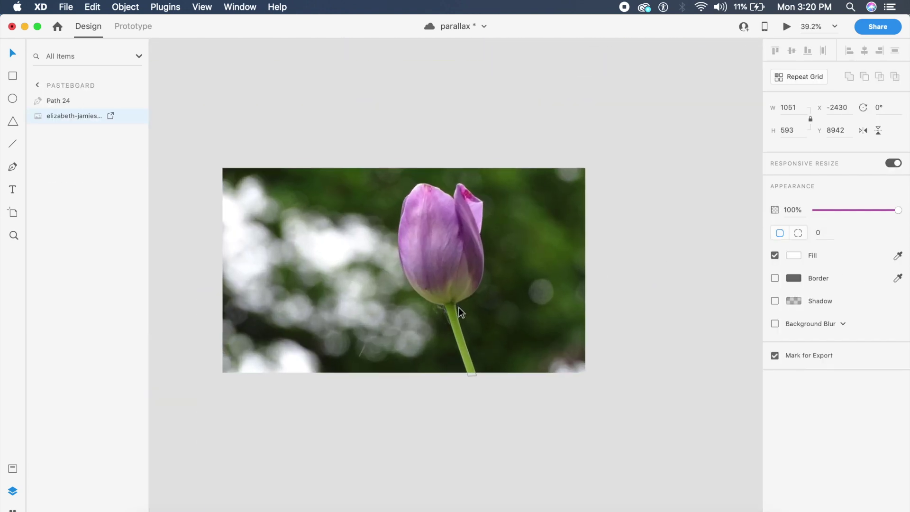
{"action": "left_click", "coordinate": [577, 435]}
Step: Fill the tulip path white and clip the close-up photo to it
{"action": "left_click", "coordinate": [471, 293]}
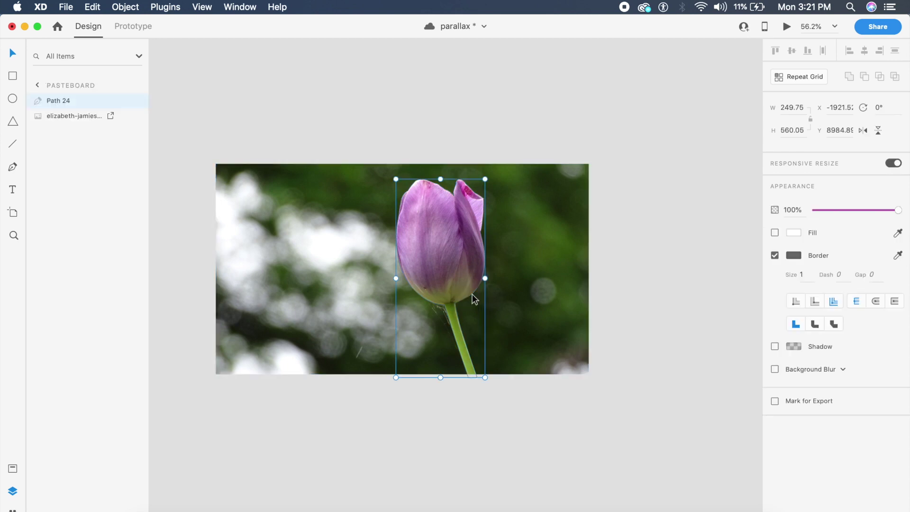
{"action": "left_click", "coordinate": [774, 232]}
{"action": "left_click", "coordinate": [676, 273]}
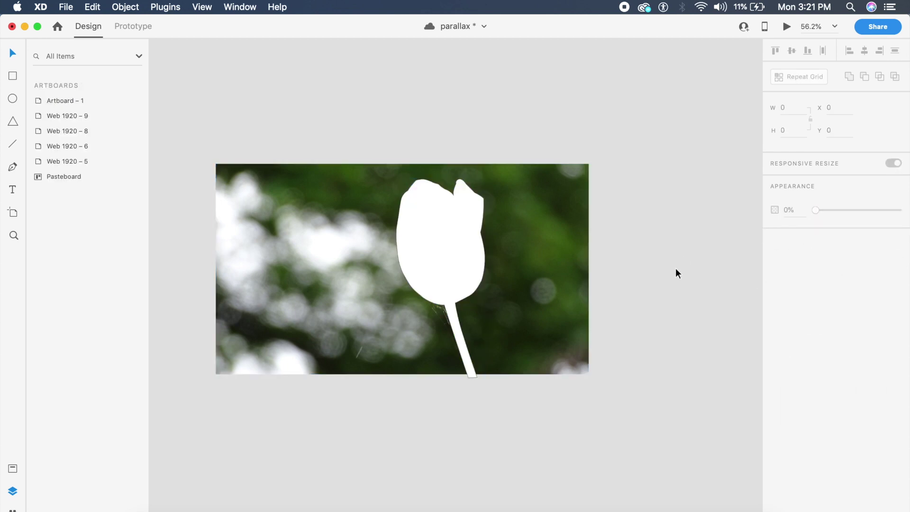
{"action": "left_click", "coordinate": [435, 243]}
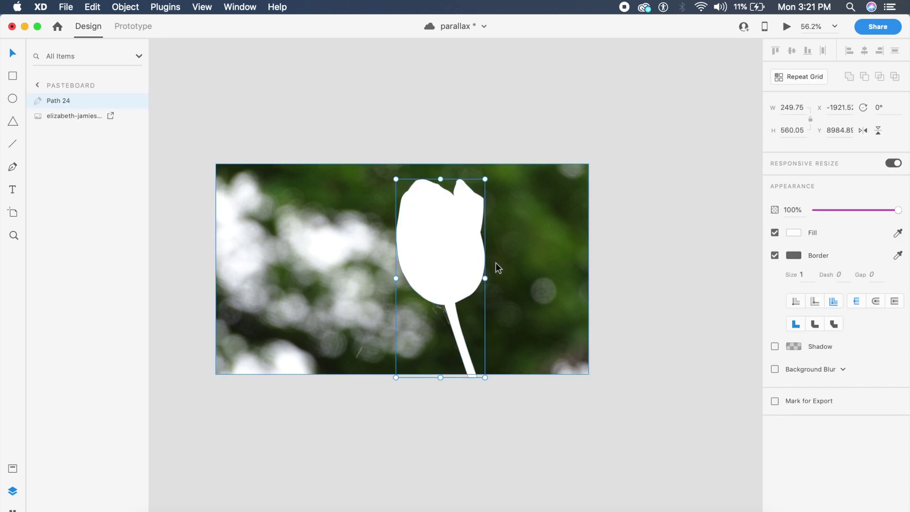
{"action": "left_click", "coordinate": [553, 267], "text": "shift"}
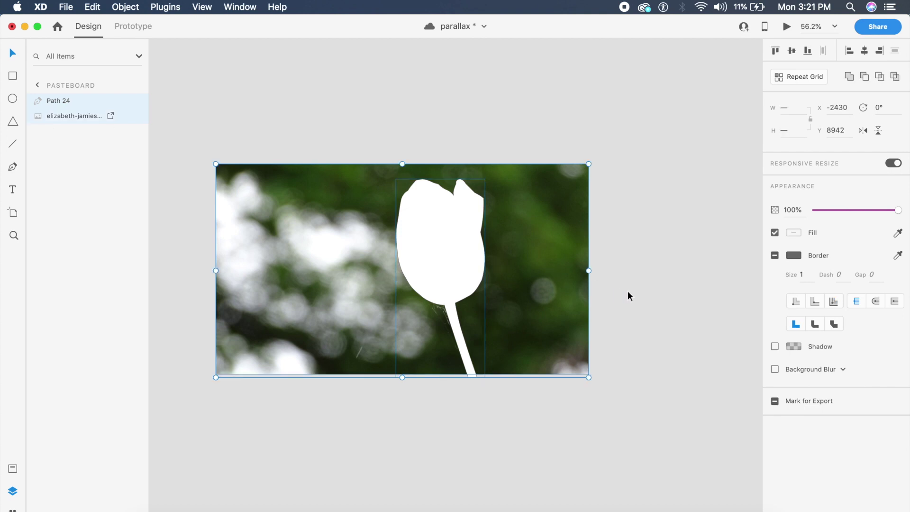
{"action": "key", "text": "super+shift+m"}
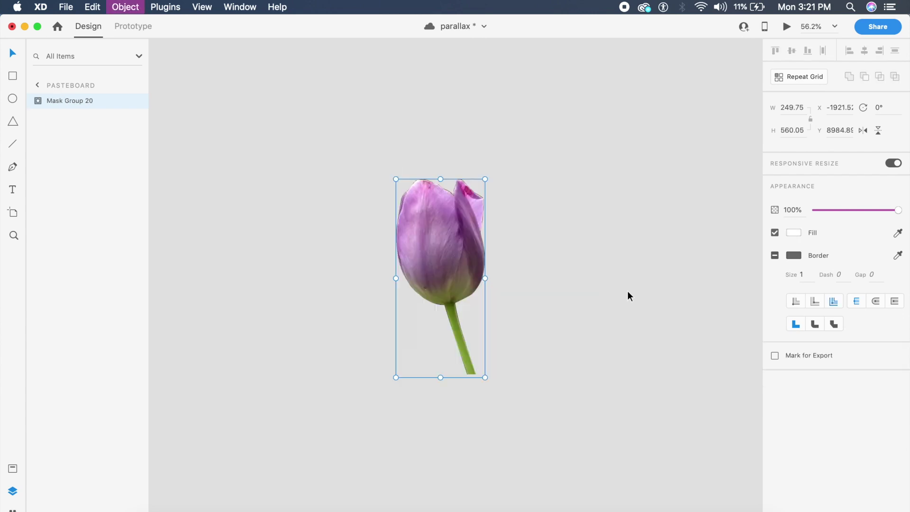
{"action": "left_click", "coordinate": [627, 291]}
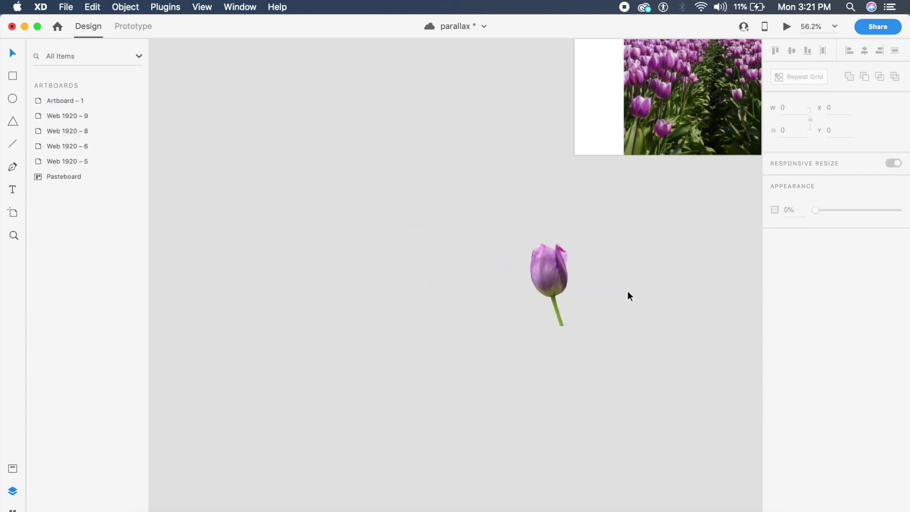
Step: Move the cut-out tulip, Mask Group 20, onto the tulip field on Artboard – 1
{"action": "scroll", "coordinate": [628, 291], "scroll_direction": "right", "scroll_amount": 3}
{"action": "scroll", "coordinate": [627, 290], "scroll_direction": "up", "scroll_amount": 2}
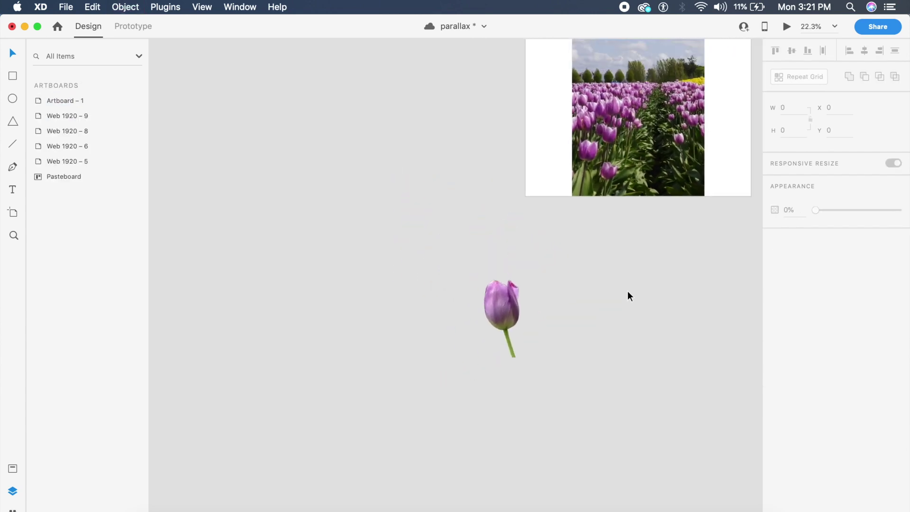
{"action": "left_click_drag", "start_coordinate": [478, 315], "coordinate": [631, 106]}
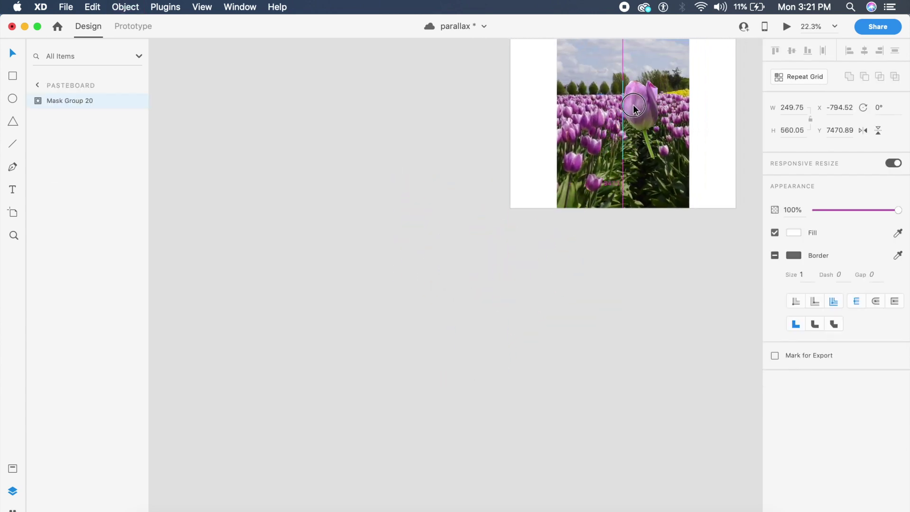
{"action": "scroll", "coordinate": [630, 106], "scroll_direction": "up", "scroll_amount": 5}
{"action": "scroll", "coordinate": [620, 107], "scroll_direction": "down", "scroll_amount": 4}
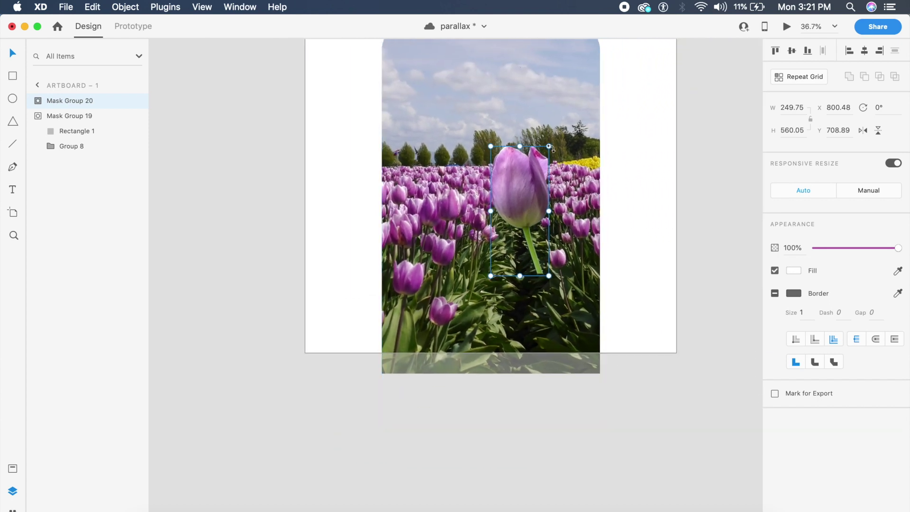
Step: Shrink the cut-out tulip to about 7×16 and shift it up and right on the field
{"action": "left_click_drag", "start_coordinate": [549, 147], "coordinate": [497, 264]}
{"action": "scroll", "coordinate": [499, 262], "scroll_direction": "up", "scroll_amount": 4}
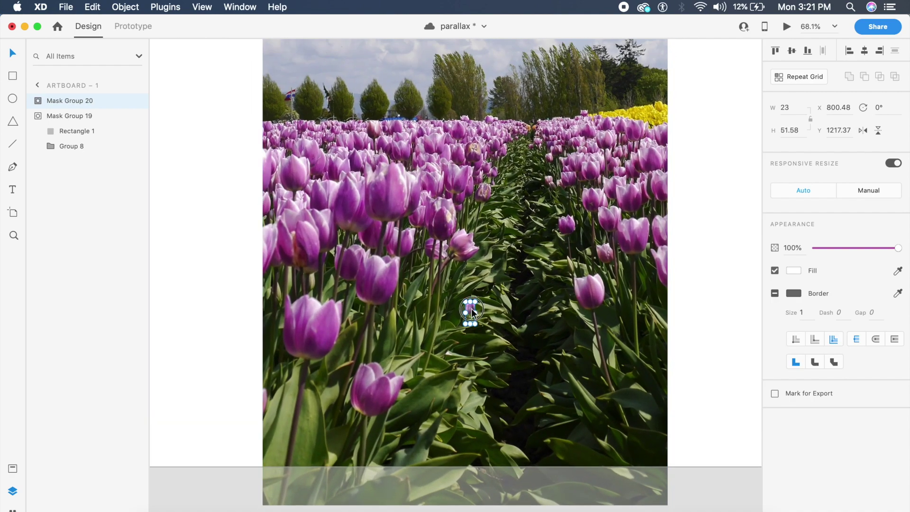
{"action": "left_click_drag", "start_coordinate": [471, 312], "coordinate": [522, 125]}
{"action": "scroll", "coordinate": [527, 129], "scroll_direction": "up", "scroll_amount": 5}
{"action": "left_click", "coordinate": [543, 152]}
{"action": "scroll", "coordinate": [551, 186], "scroll_direction": "down", "scroll_amount": 10}
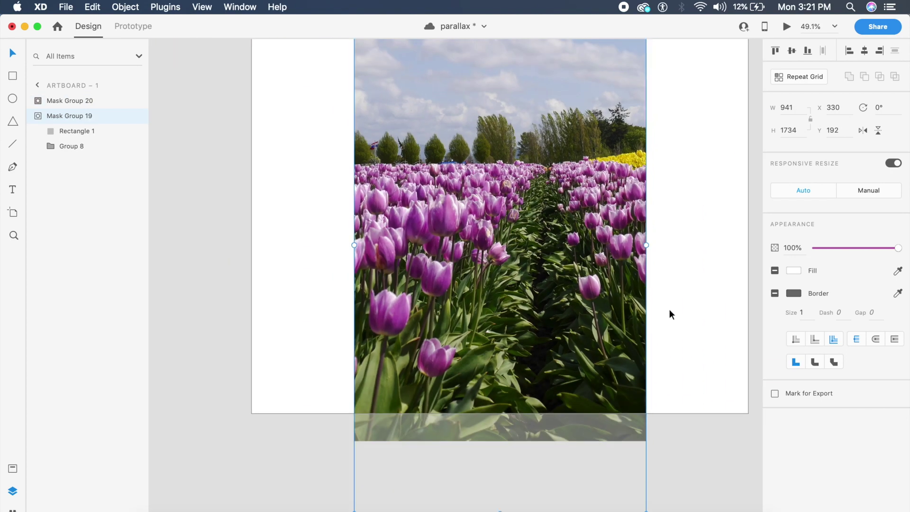
{"action": "left_click", "coordinate": [694, 384]}
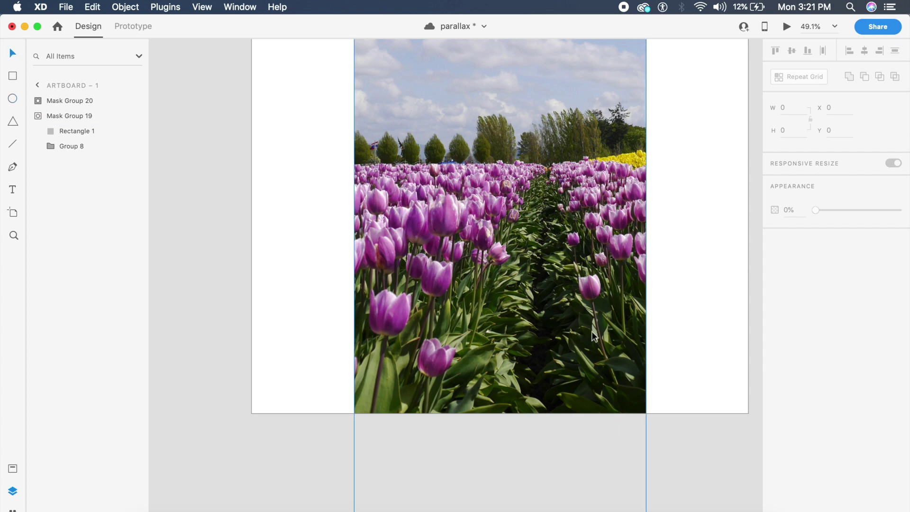
{"action": "scroll", "coordinate": [591, 331], "scroll_direction": "up", "scroll_amount": 2}
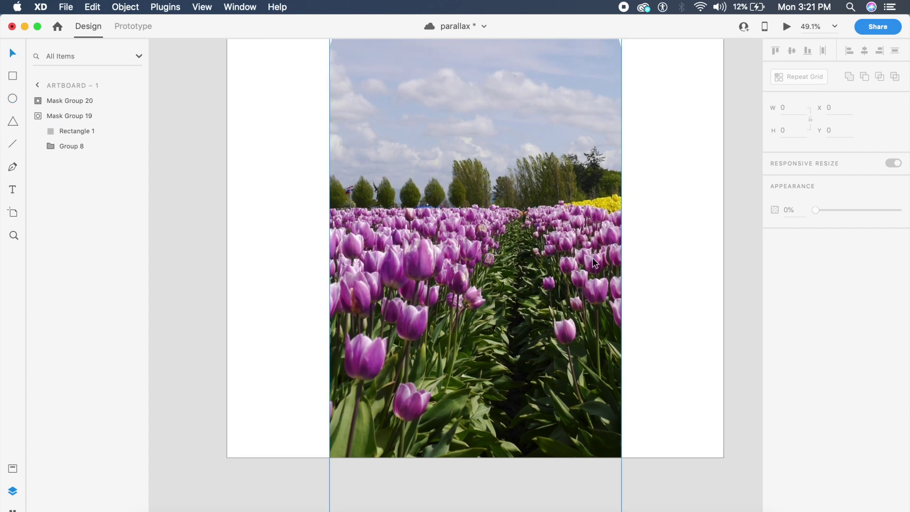
{"action": "scroll", "coordinate": [656, 320], "scroll_direction": "down", "scroll_amount": 2}
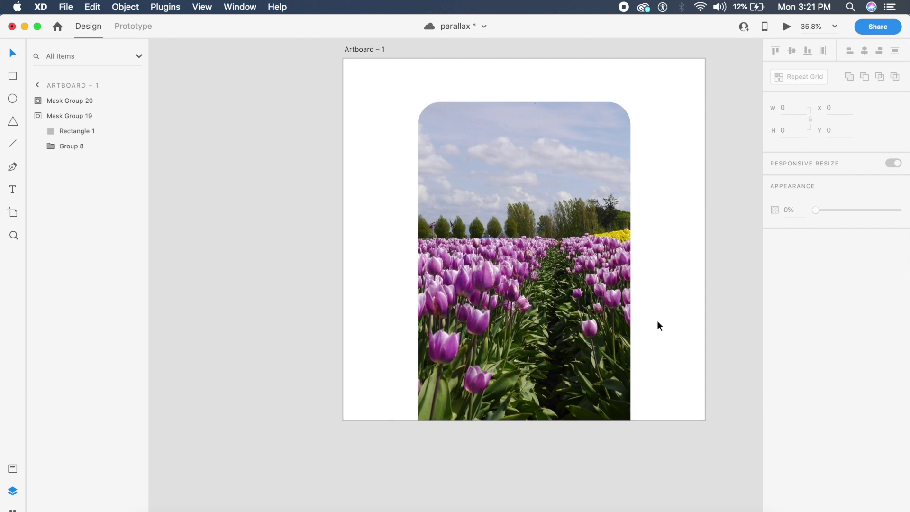
{"action": "scroll", "coordinate": [657, 320], "scroll_direction": "up", "scroll_amount": 2}
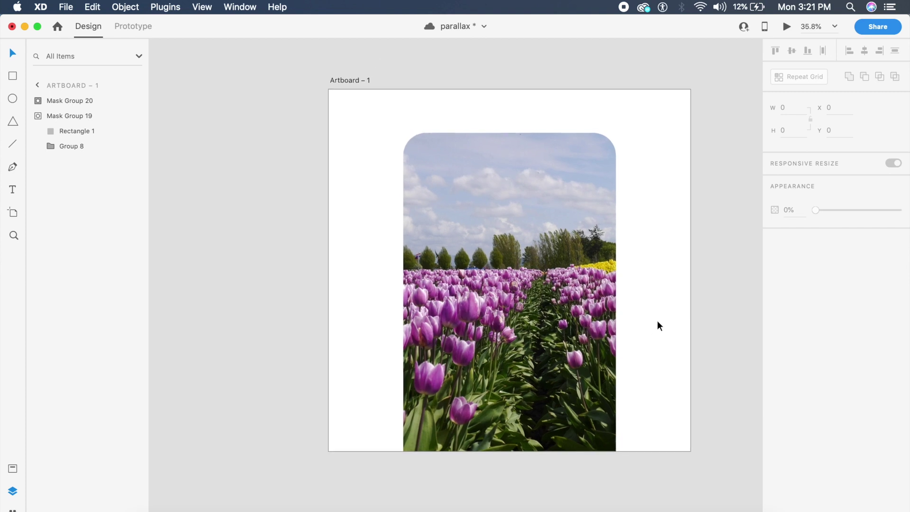
Step: Copy the card mask's rounded Rectangle 1 and paste it over the tulip card
{"action": "left_click", "coordinate": [363, 81]}
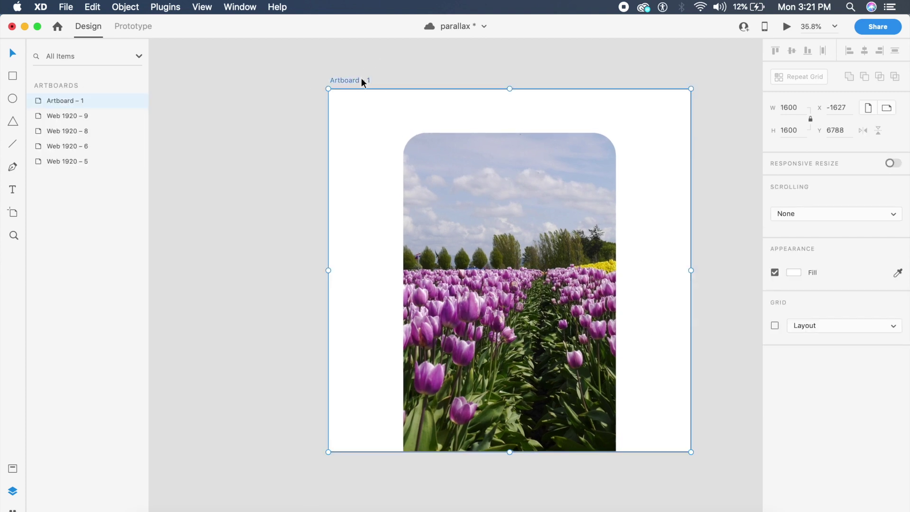
{"action": "key", "text": "r"}
{"action": "key", "text": "v"}
{"action": "double_click", "coordinate": [579, 220]}
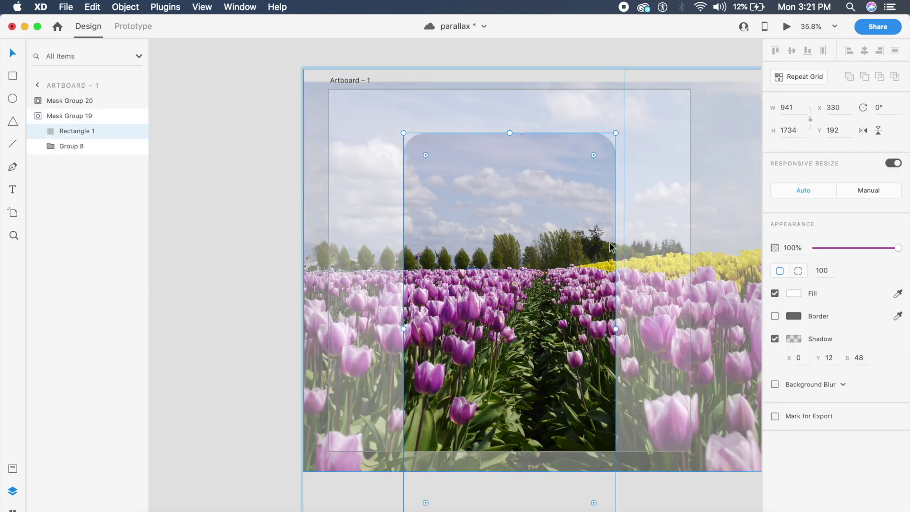
{"action": "key", "text": "cmd+c"}
{"action": "left_click", "coordinate": [234, 292]}
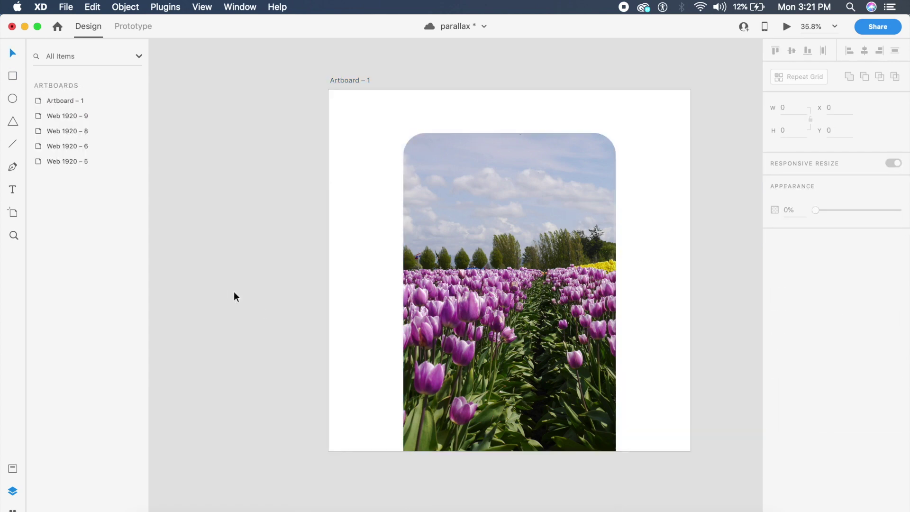
{"action": "key", "text": "cmd+v"}
{"action": "left_click", "coordinate": [651, 290]}
{"action": "left_click", "coordinate": [531, 318]}
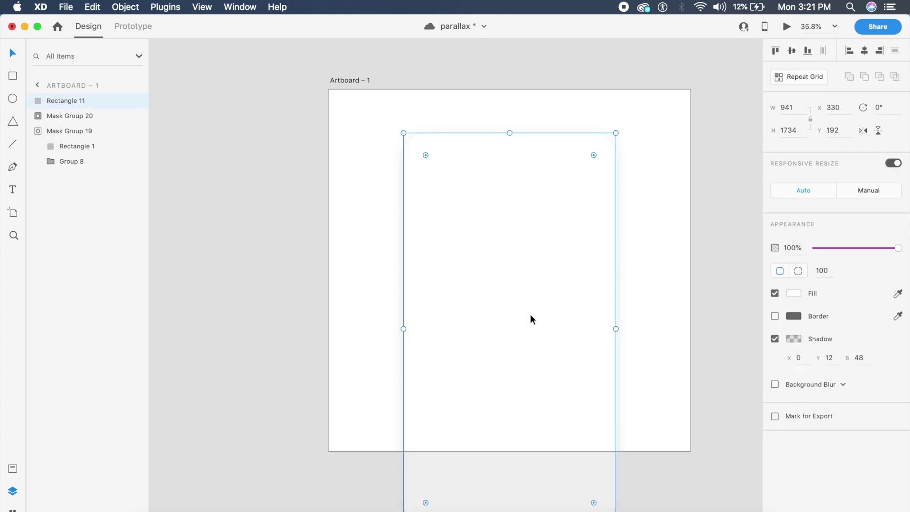
Step: Remove the pasted shape's shadow and fill it black (#000000)
{"action": "left_click", "coordinate": [774, 339]}
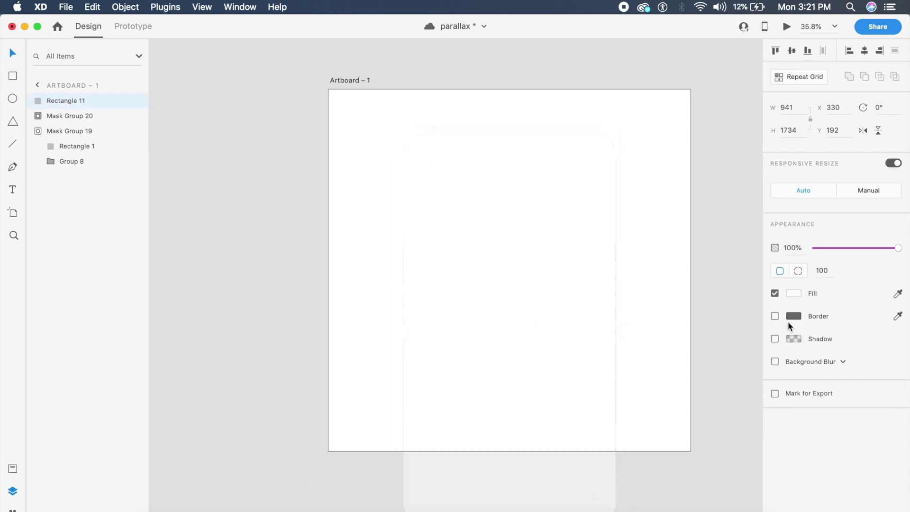
{"action": "left_click", "coordinate": [798, 293]}
{"action": "left_click_drag", "start_coordinate": [696, 289], "coordinate": [587, 377]}
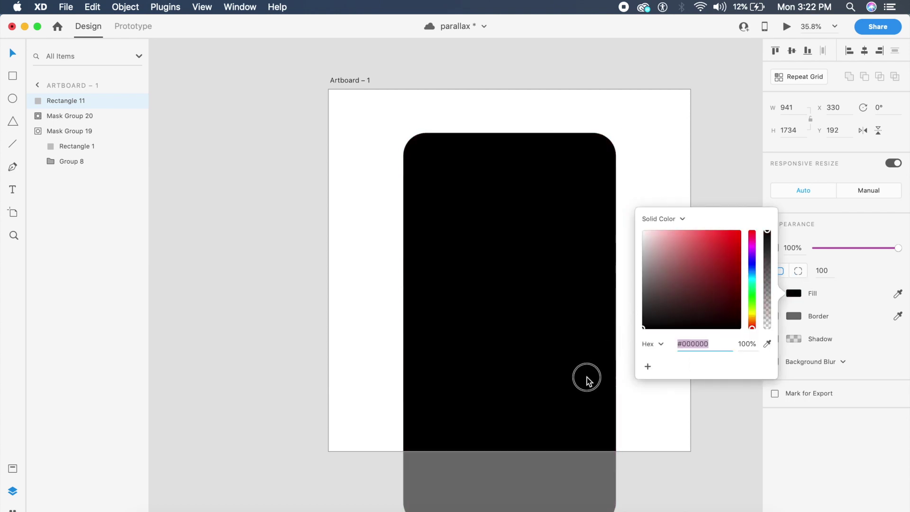
Step: Give the shape a Background Blur of amount 5, brightness 15 and 20% opacity
{"action": "left_click", "coordinate": [897, 370]}
{"action": "left_click", "coordinate": [879, 346]}
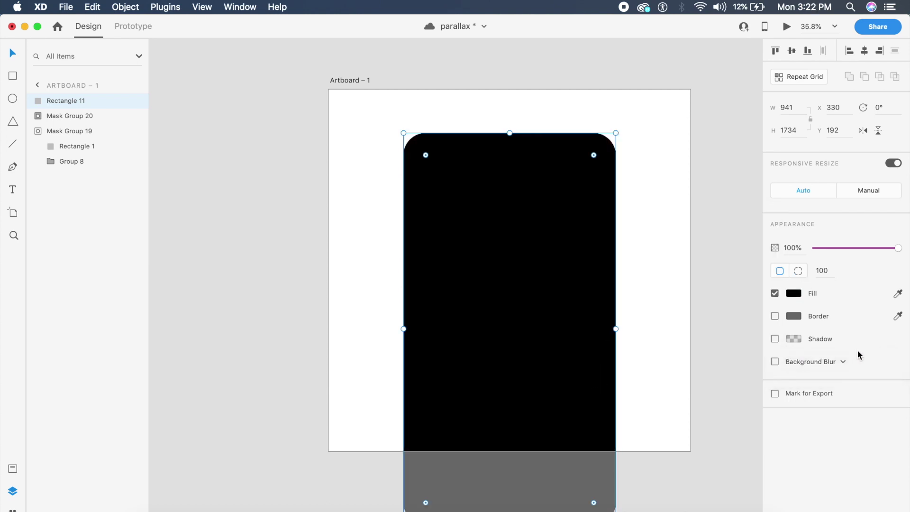
{"action": "left_click", "coordinate": [775, 361]}
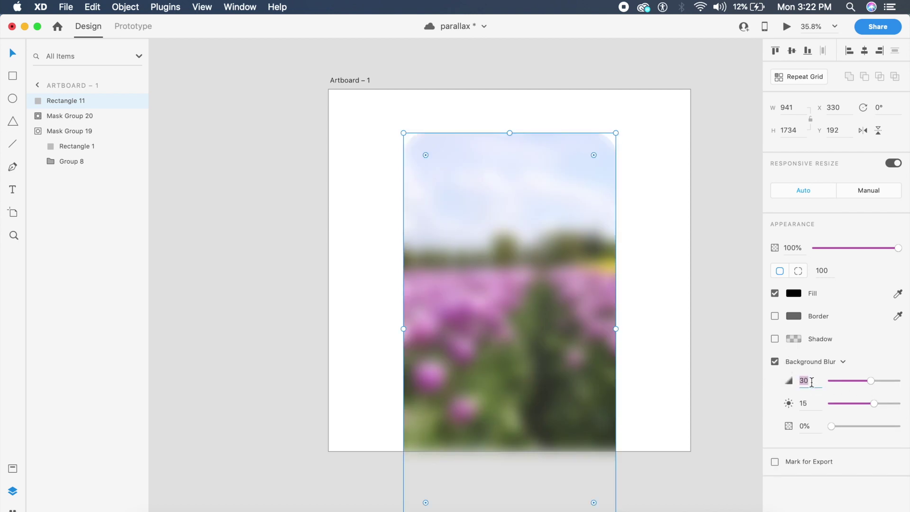
{"action": "key", "text": "Tab"}
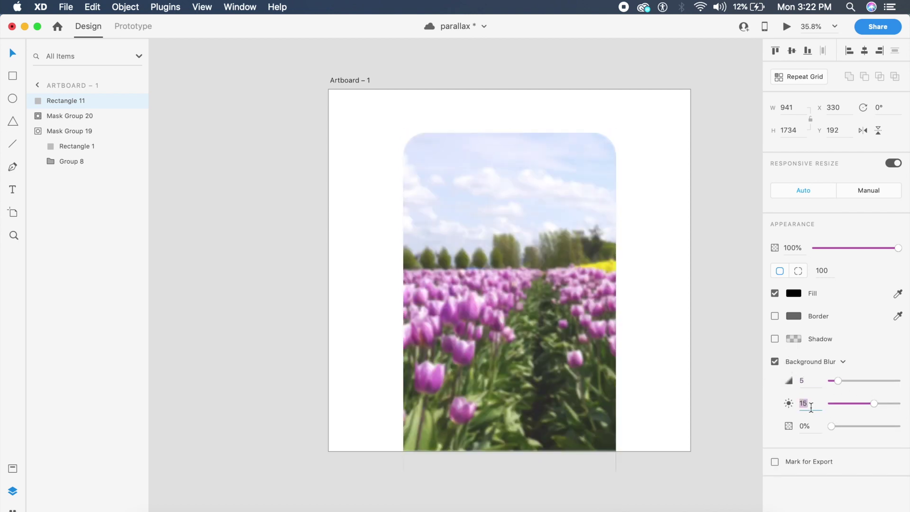
{"action": "left_click", "coordinate": [811, 422]}
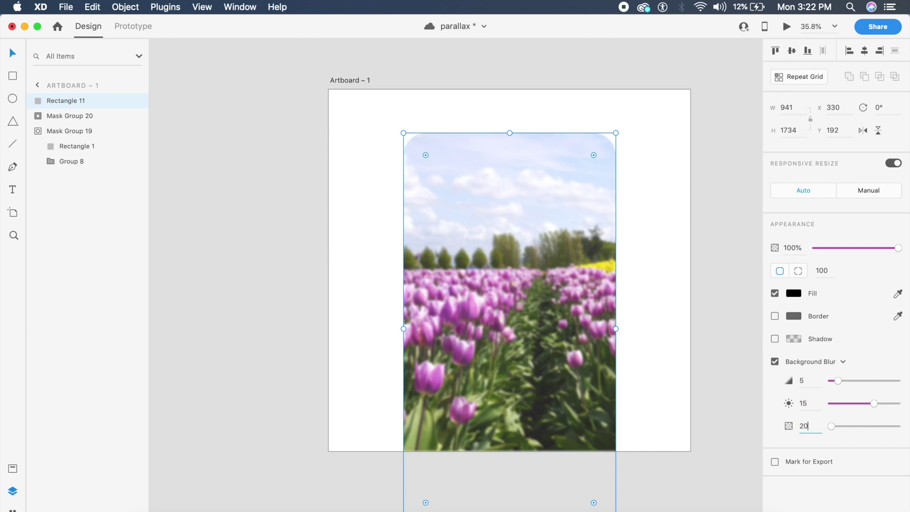
{"action": "type", "text": "20"}
{"action": "key", "text": "Return"}
{"action": "left_click", "coordinate": [672, 359]}
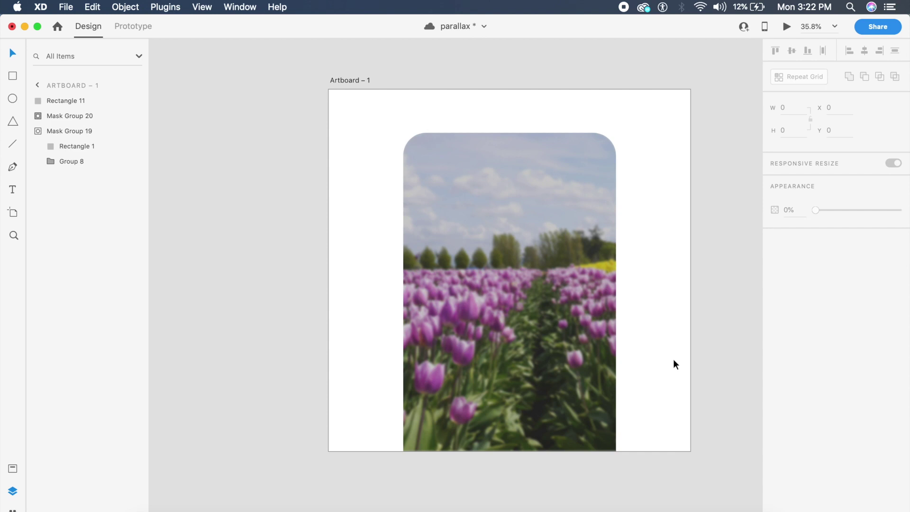
Step: Lower the blur shape's opacity to 0%
{"action": "left_click", "coordinate": [585, 350]}
{"action": "left_click_drag", "start_coordinate": [837, 249], "coordinate": [572, 247]}
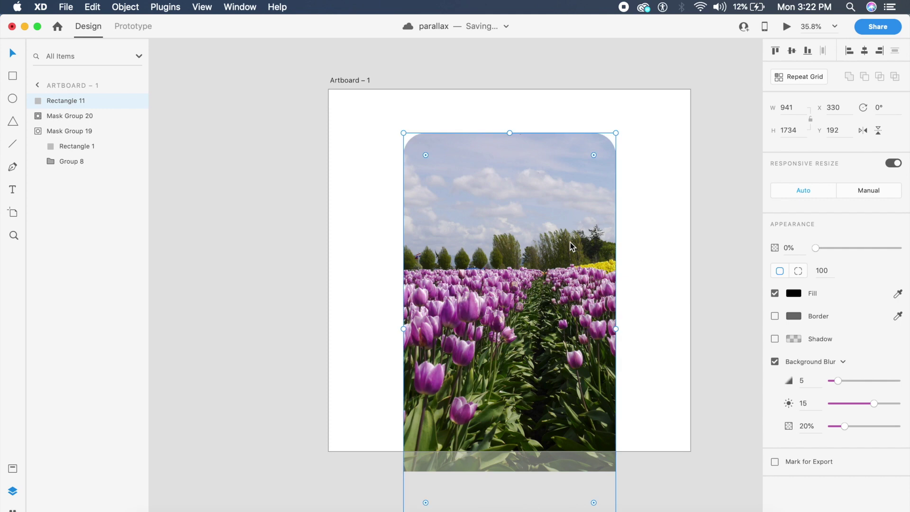
{"action": "left_click", "coordinate": [648, 233]}
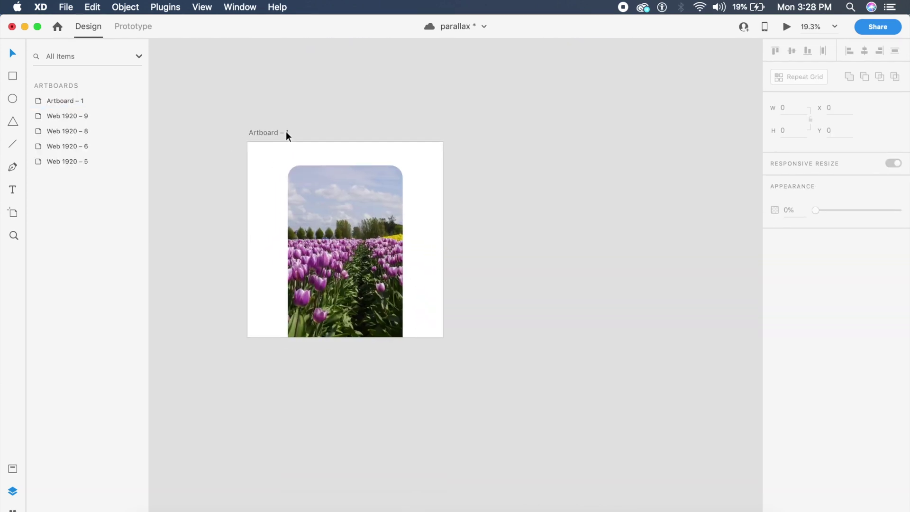
Step: Duplicate Artboard – 1 as Artboard – 2
{"action": "left_click", "coordinate": [286, 133]}
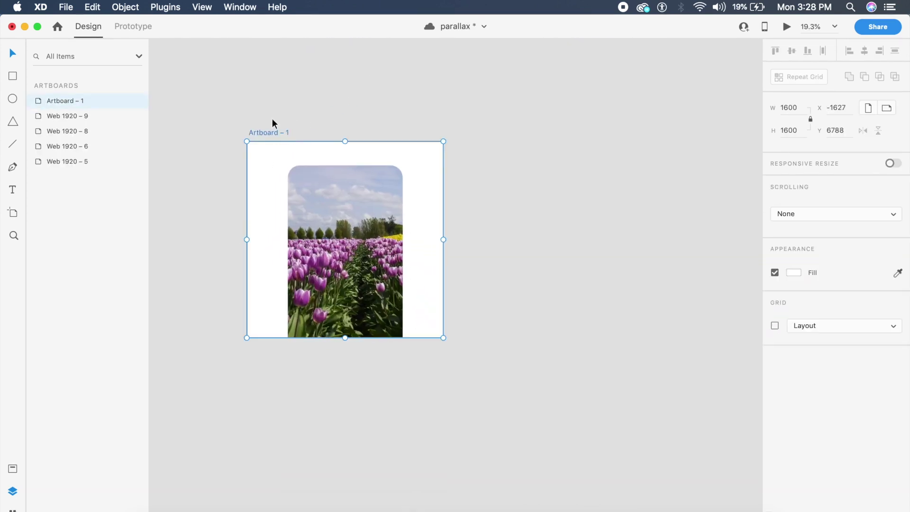
{"action": "key", "text": "super+d"}
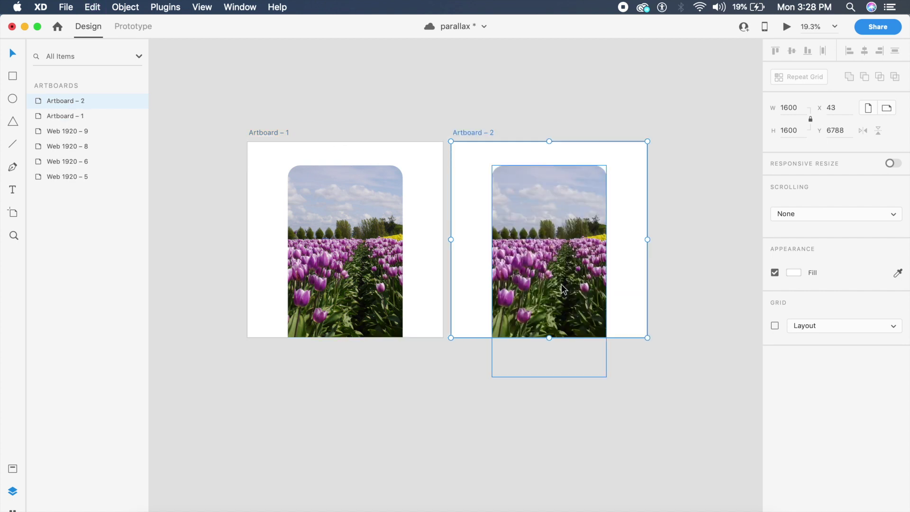
{"action": "scroll", "coordinate": [561, 283], "scroll_direction": "up", "scroll_amount": 3}
Step: Scale up Mask Group 20, the tiny tulip cutout, and move it onto the photo's centre
{"action": "left_click", "coordinate": [601, 203]}
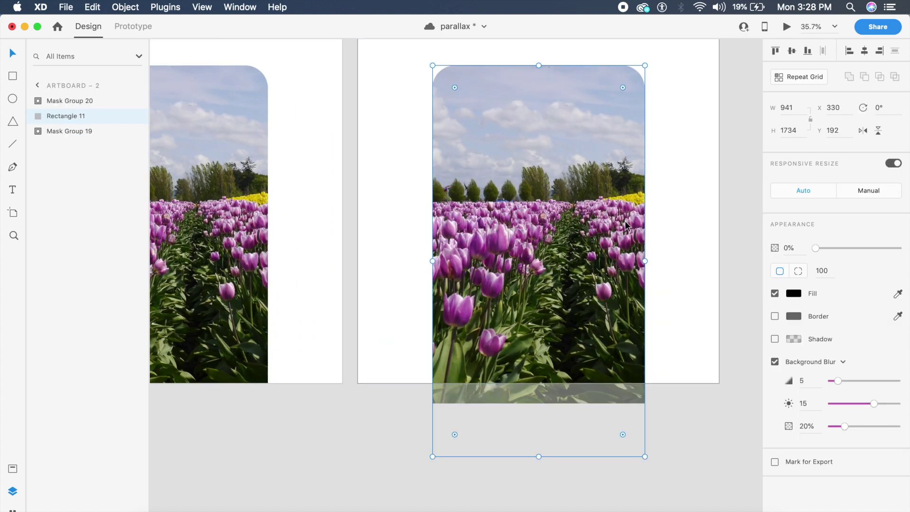
{"action": "left_click", "coordinate": [72, 100]}
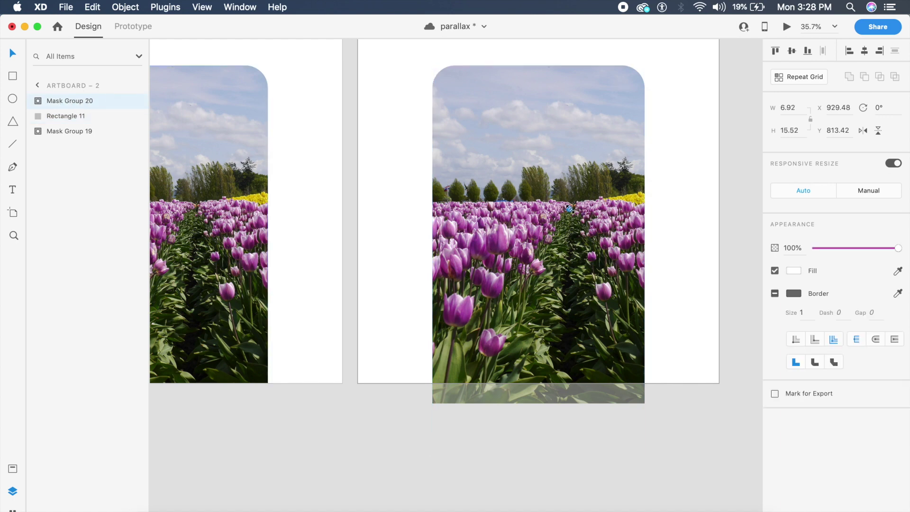
{"action": "left_click_drag", "start_coordinate": [569, 208], "coordinate": [717, 395]}
{"action": "left_click_drag", "start_coordinate": [567, 394], "coordinate": [505, 437]}
{"action": "left_click_drag", "start_coordinate": [587, 332], "coordinate": [529, 278]}
Step: Resize tulip outline Path 24 to 478×1072 and nudge it up to Y 552
{"action": "left_click", "coordinate": [624, 453]}
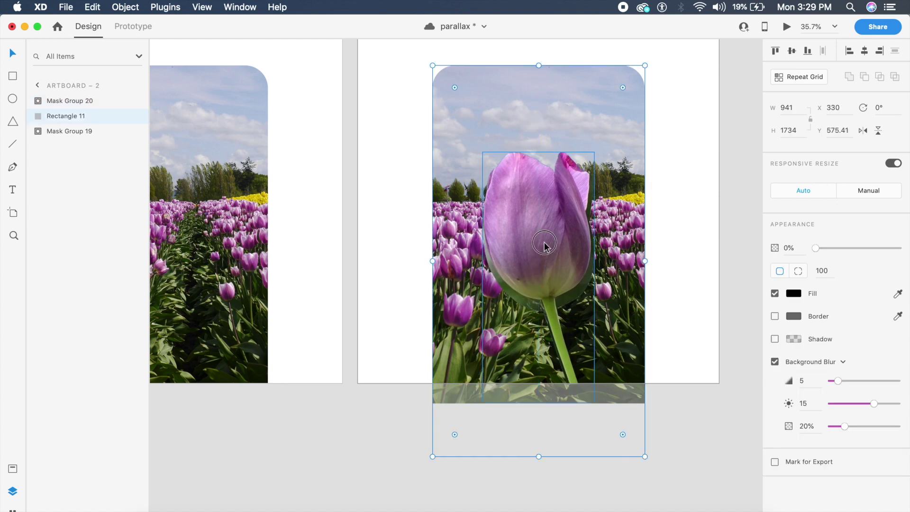
{"action": "double_click", "coordinate": [544, 243]}
{"action": "scroll", "coordinate": [544, 241], "scroll_direction": "up", "scroll_amount": 4}
{"action": "scroll", "coordinate": [543, 242], "scroll_direction": "down", "scroll_amount": 4}
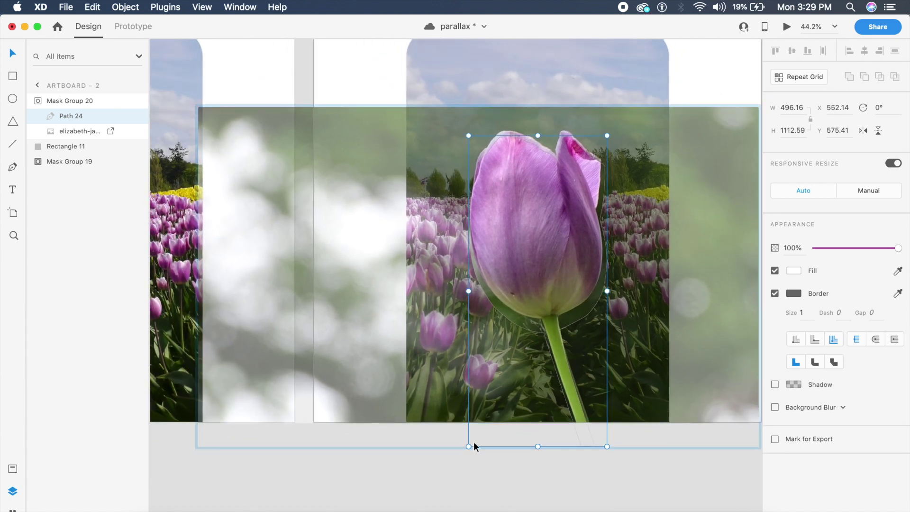
{"action": "mouse_move", "coordinate": [468, 446]}
{"action": "left_mouse_down"}
{"action": "mouse_move", "coordinate": [481, 431]}
{"action": "mouse_move", "coordinate": [473, 441]}
{"action": "left_mouse_up"}
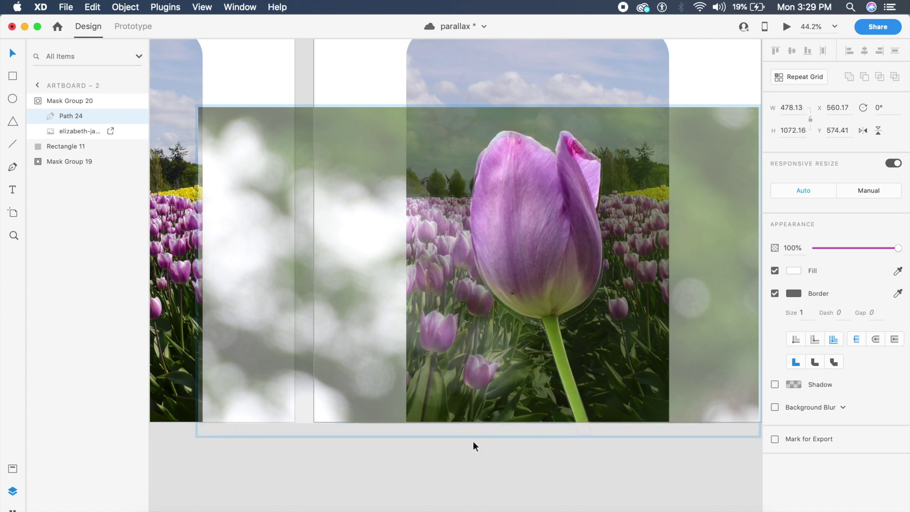
{"action": "key", "text": "shift+Up"}
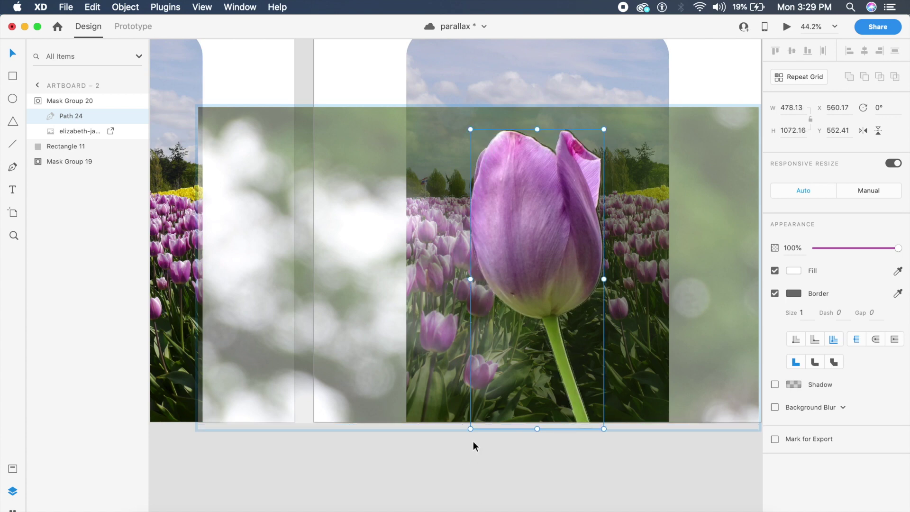
Step: Add an anchor to Path 24 at the tulip's top petal notch, near X 870, Y 643
{"action": "left_click", "coordinate": [553, 500]}
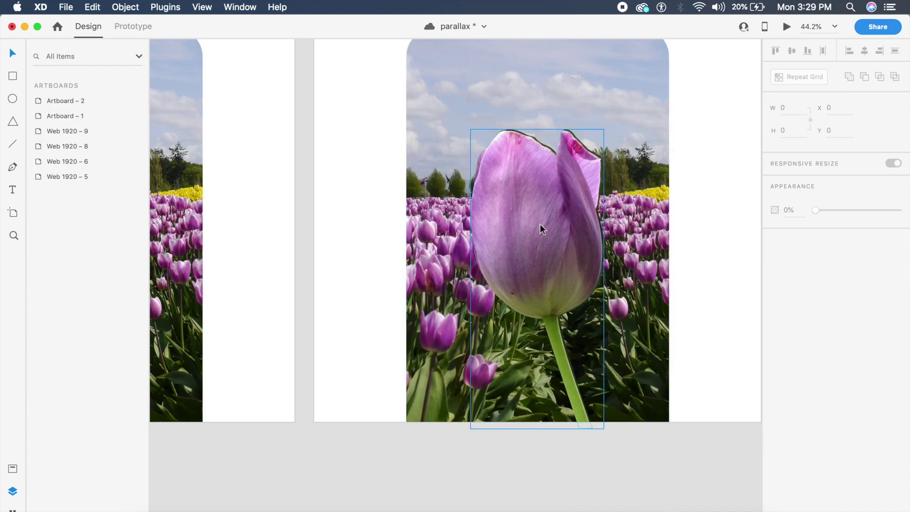
{"action": "scroll", "coordinate": [538, 222], "scroll_direction": "up", "scroll_amount": 5}
{"action": "double_click", "coordinate": [437, 145]}
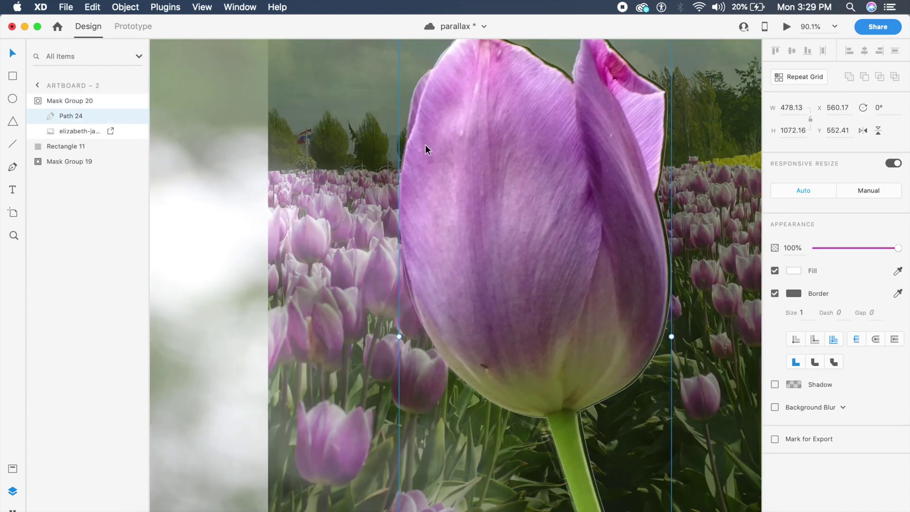
{"action": "double_click", "coordinate": [405, 147]}
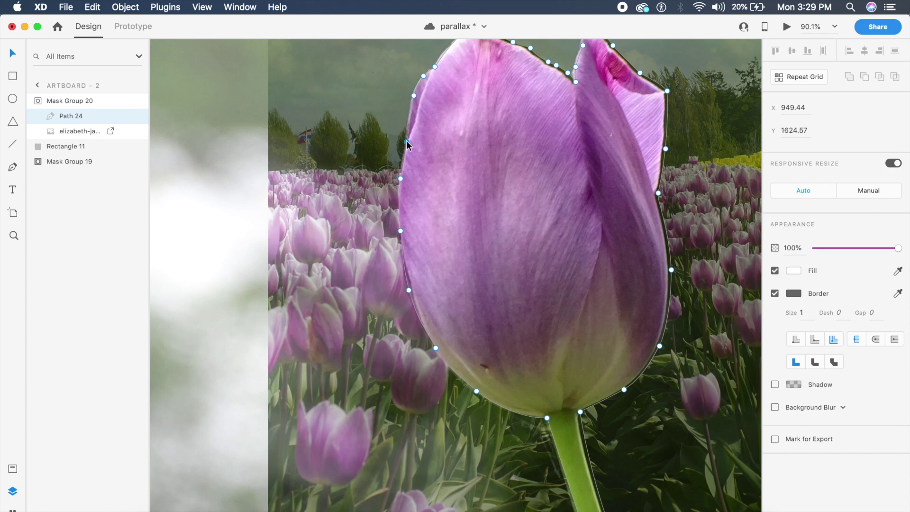
{"action": "scroll", "coordinate": [559, 57], "scroll_direction": "up", "scroll_amount": 3}
{"action": "scroll", "coordinate": [559, 57], "scroll_direction": "right", "scroll_amount": 2}
{"action": "left_click", "coordinate": [539, 90]}
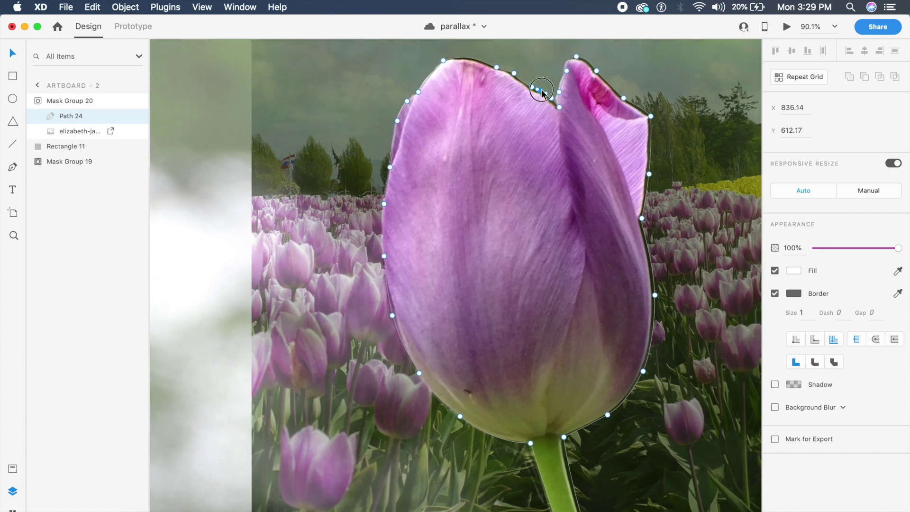
{"action": "left_click", "coordinate": [551, 99]}
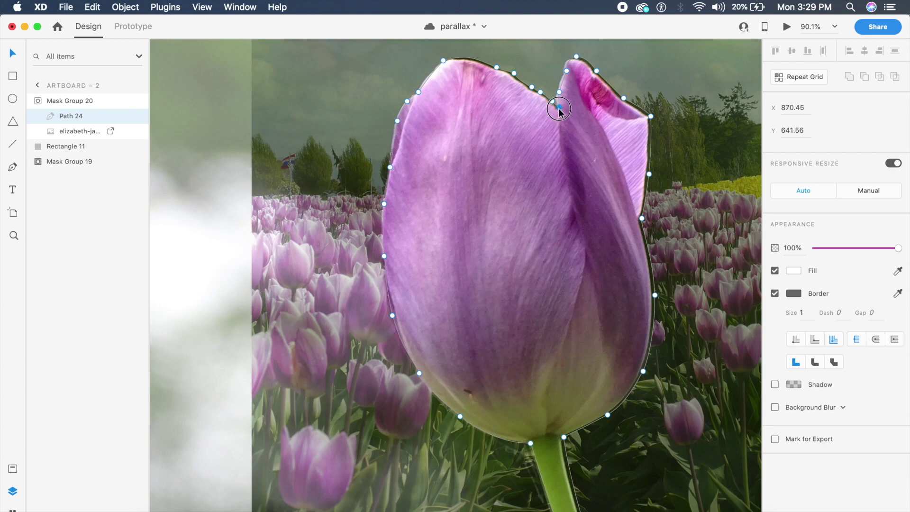
{"action": "left_click", "coordinate": [556, 108]}
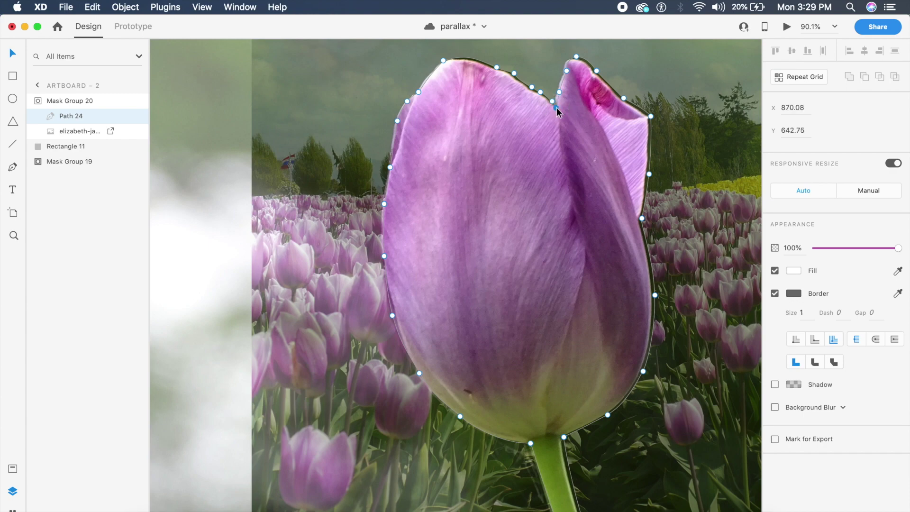
{"action": "left_click", "coordinate": [706, 142]}
{"action": "scroll", "coordinate": [708, 164], "scroll_direction": "down", "scroll_amount": 5}
Step: Raise Rectangle 11's opacity on Artboard – 2 from 0% to 100%
{"action": "left_click", "coordinate": [618, 357]}
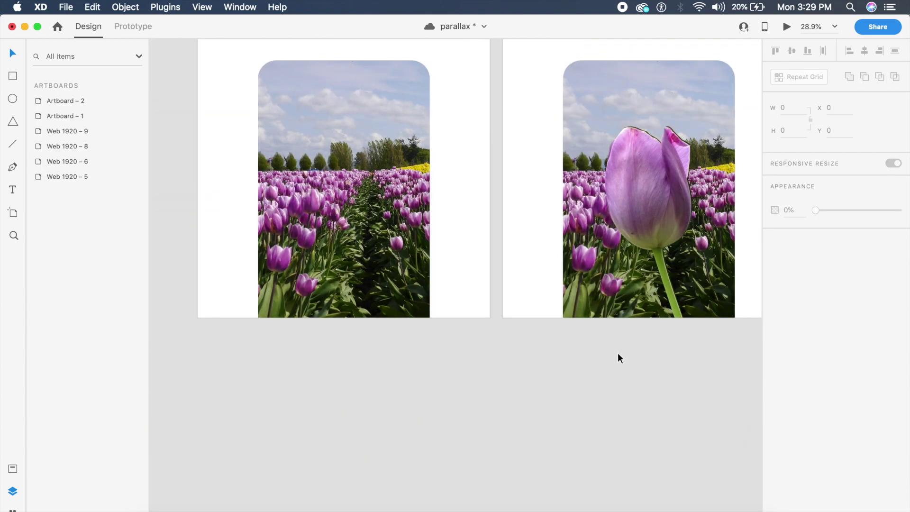
{"action": "scroll", "coordinate": [618, 353], "scroll_direction": "up", "scroll_amount": 2}
{"action": "left_click", "coordinate": [681, 251]}
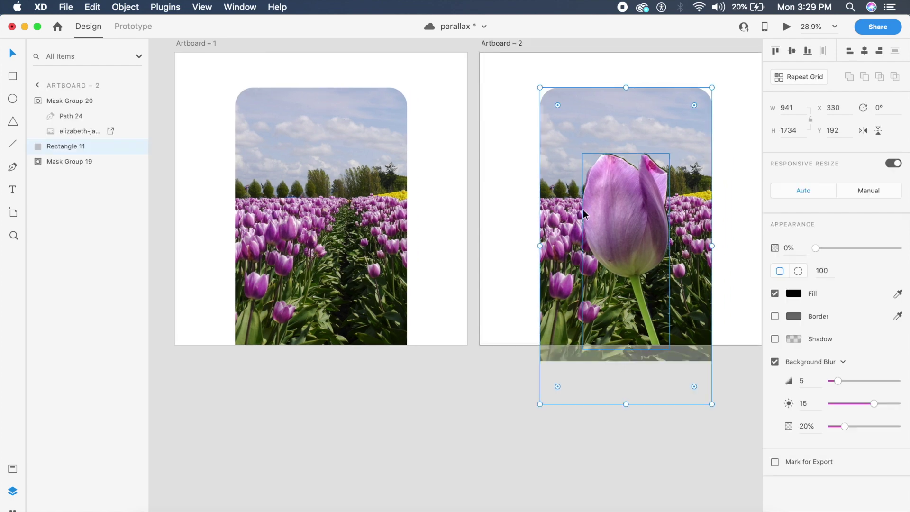
{"action": "scroll", "coordinate": [451, 220], "scroll_direction": "right", "scroll_amount": 3}
{"action": "scroll", "coordinate": [451, 220], "scroll_direction": "up", "scroll_amount": 1}
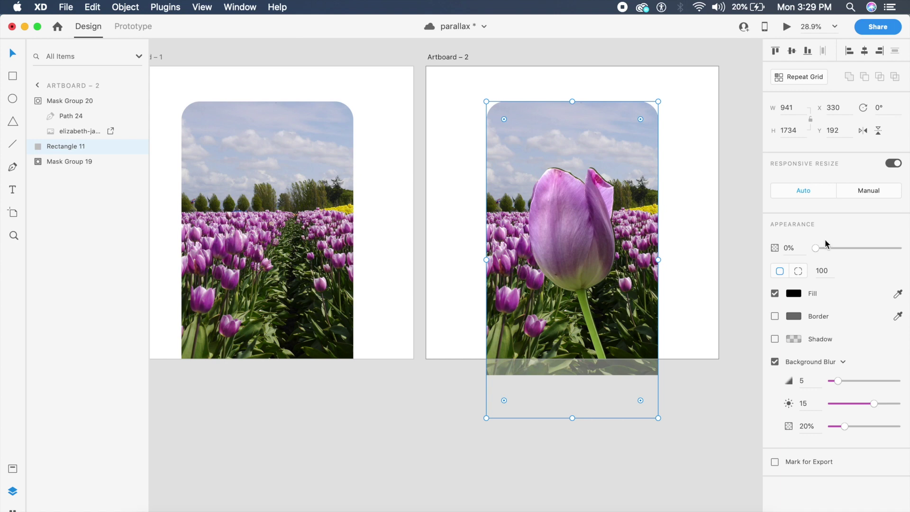
{"action": "left_click_drag", "start_coordinate": [815, 249], "coordinate": [907, 260]}
{"action": "left_click", "coordinate": [725, 305]}
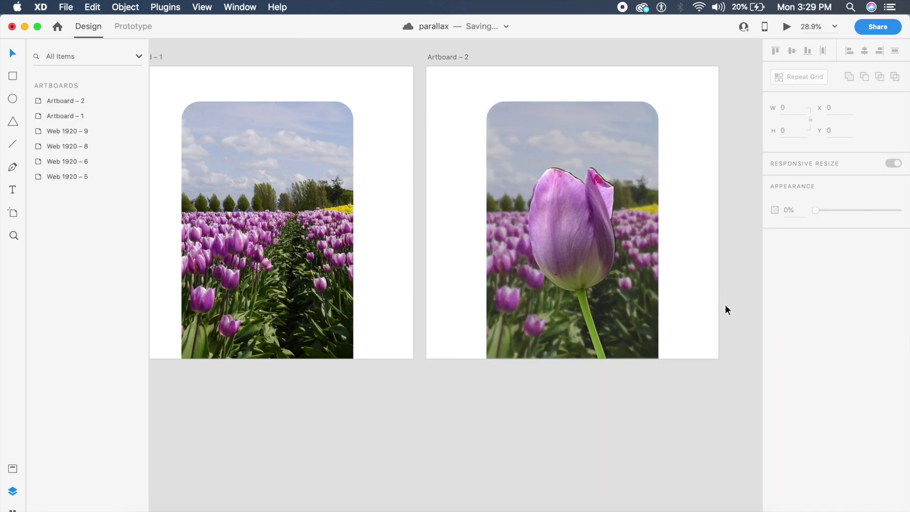
Step: Select Group 8 inside Mask Group 19 in the Layers panel
{"action": "scroll", "coordinate": [725, 304], "scroll_direction": "up", "scroll_amount": 3}
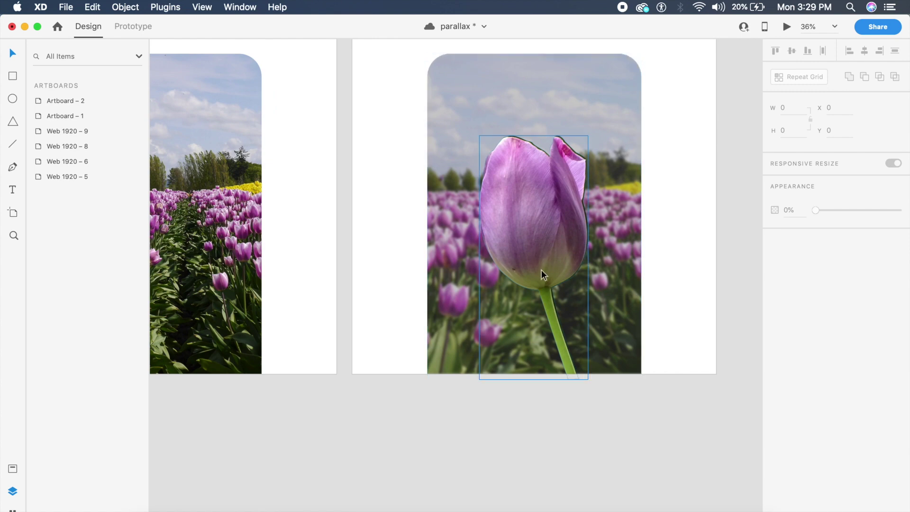
{"action": "left_click", "coordinate": [628, 285]}
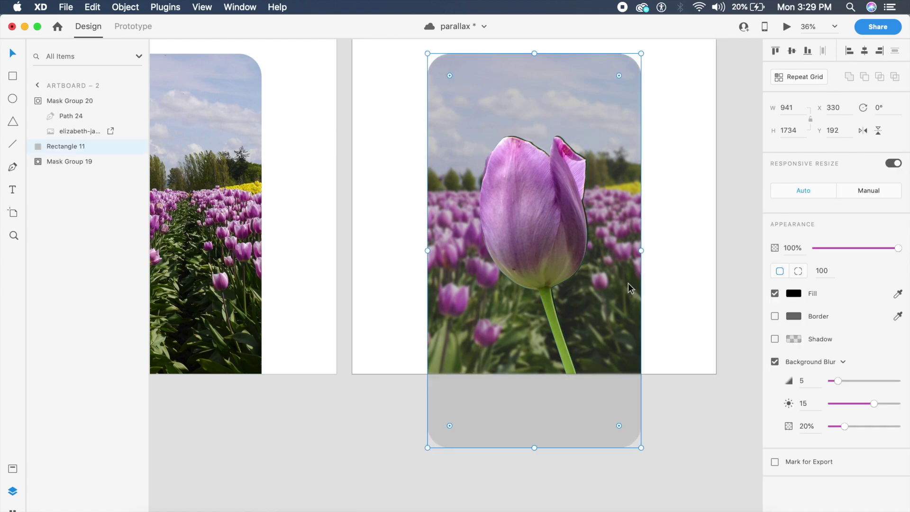
{"action": "left_click", "coordinate": [35, 163]}
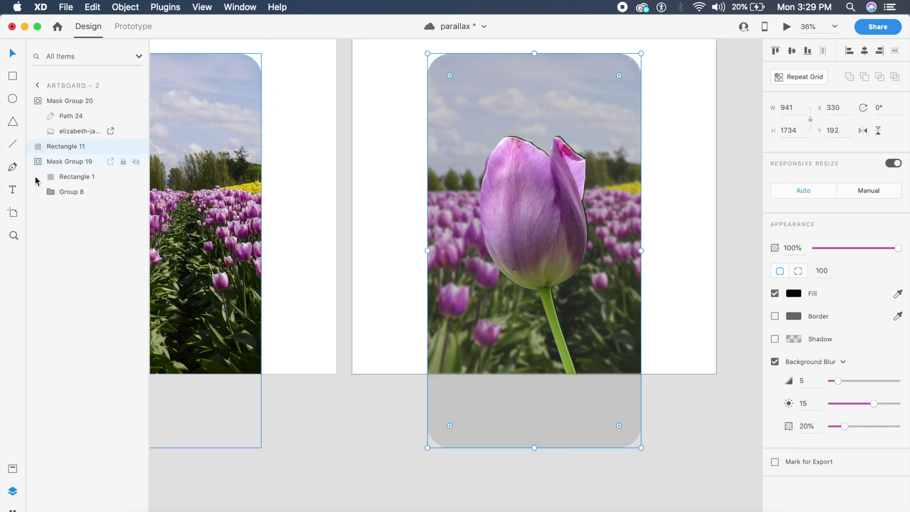
{"action": "left_click", "coordinate": [37, 192]}
Step: Select the tulip-field photo inside Group 8, scale it up and move it upward
{"action": "left_click", "coordinate": [48, 194]}
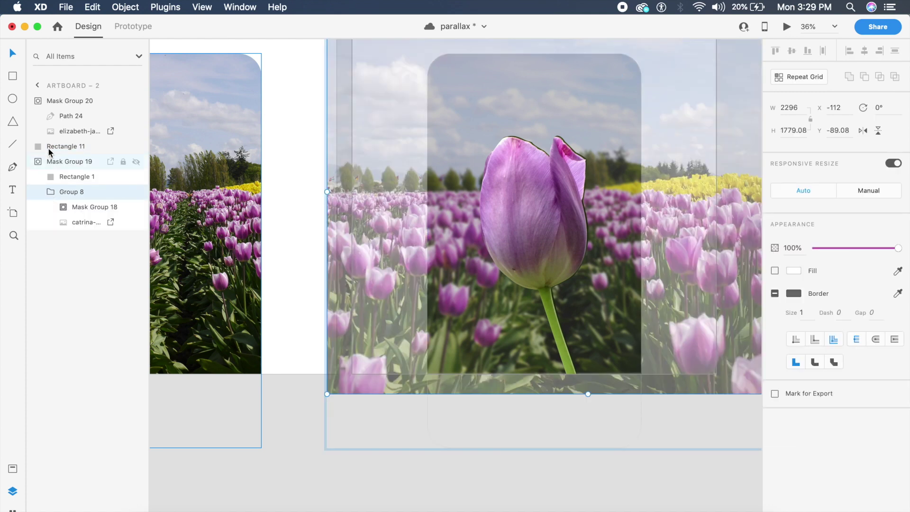
{"action": "left_click", "coordinate": [47, 222]}
{"action": "scroll", "coordinate": [584, 274], "scroll_direction": "down", "scroll_amount": 5}
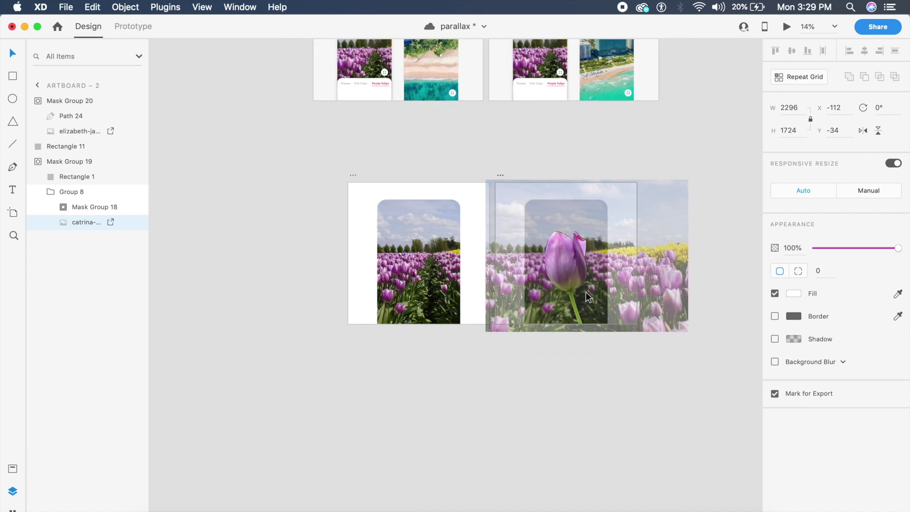
{"action": "left_click_drag", "start_coordinate": [650, 316], "coordinate": [763, 412]}
{"action": "left_click_drag", "start_coordinate": [490, 412], "coordinate": [326, 499]}
{"action": "left_click", "coordinate": [546, 244]}
{"action": "left_click_drag", "start_coordinate": [546, 245], "coordinate": [572, 303]}
{"action": "scroll", "coordinate": [570, 307], "scroll_direction": "down", "scroll_amount": 4}
Step: Keep enlarging and repositioning the photo within the mask until it reaches 15999×12013
{"action": "left_click_drag", "start_coordinate": [647, 312], "coordinate": [718, 368]}
{"action": "left_click_drag", "start_coordinate": [670, 324], "coordinate": [631, 364]}
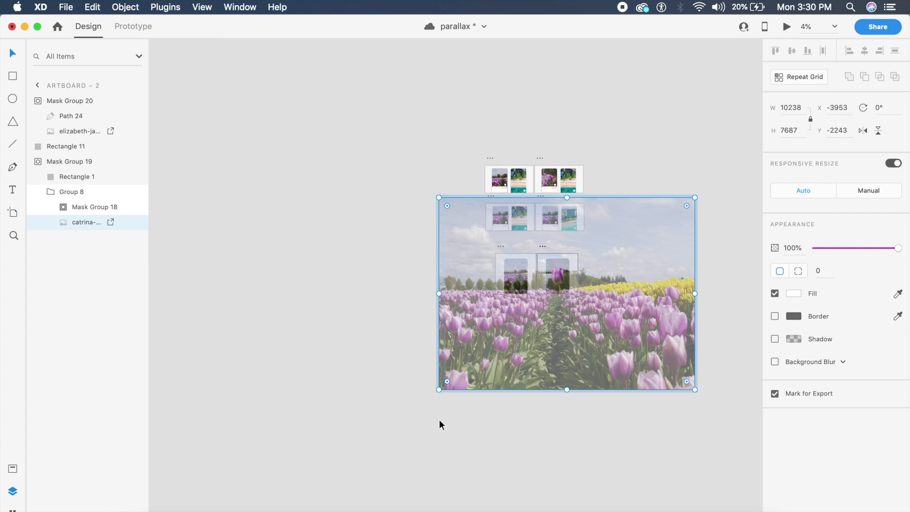
{"action": "left_click_drag", "start_coordinate": [438, 390], "coordinate": [352, 454]}
{"action": "left_click_drag", "start_coordinate": [549, 341], "coordinate": [579, 321]}
{"action": "left_click_drag", "start_coordinate": [737, 153], "coordinate": [764, 107]}
{"action": "left_click_drag", "start_coordinate": [630, 187], "coordinate": [613, 211]}
{"action": "left_click", "coordinate": [227, 248]}
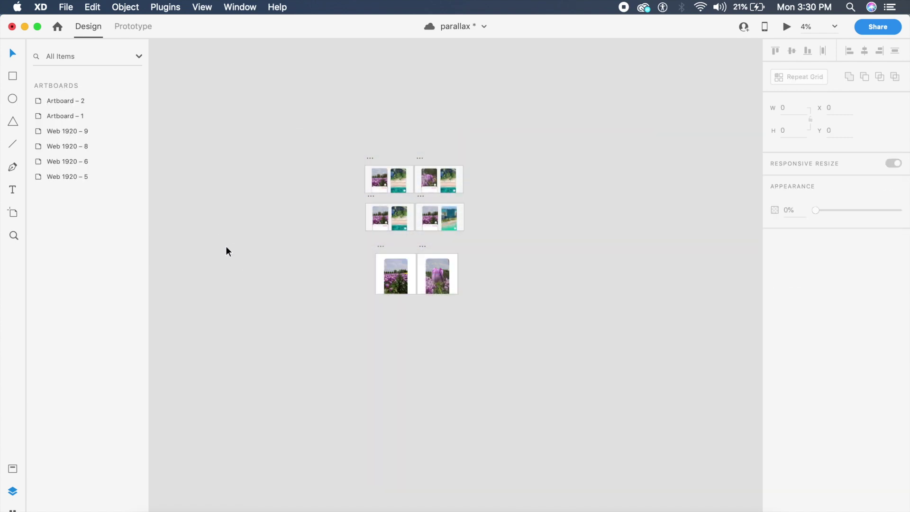
{"action": "scroll", "coordinate": [226, 247], "scroll_direction": "up", "scroll_amount": 5}
Step: Select the sky photo inside Mask Group 18 from the Layers panel
{"action": "scroll", "coordinate": [398, 298], "scroll_direction": "right", "scroll_amount": 10}
{"action": "scroll", "coordinate": [398, 297], "scroll_direction": "up", "scroll_amount": 5}
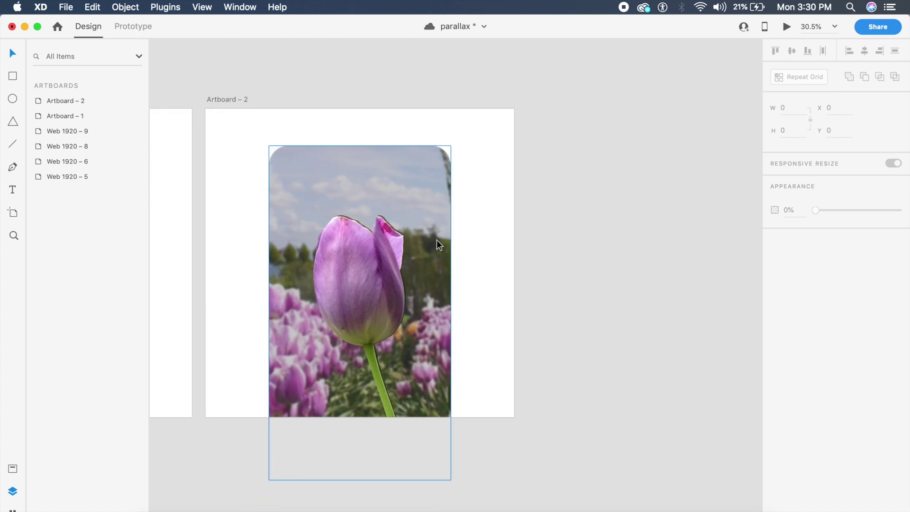
{"action": "left_click", "coordinate": [436, 240]}
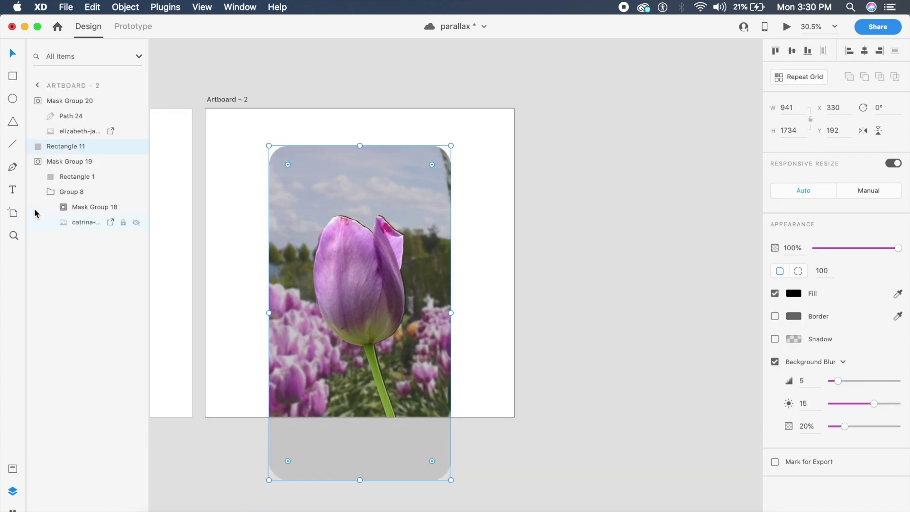
{"action": "left_click", "coordinate": [56, 207]}
{"action": "left_click", "coordinate": [64, 237]}
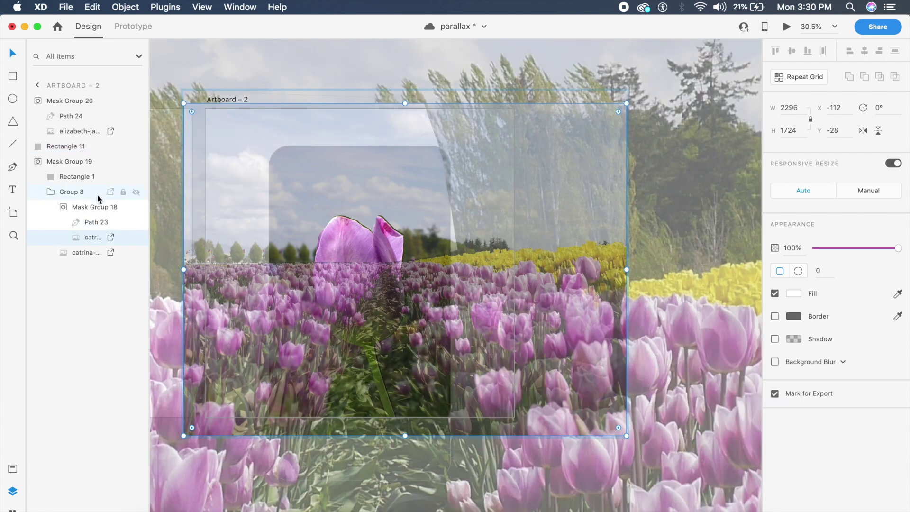
{"action": "scroll", "coordinate": [372, 290], "scroll_direction": "down", "scroll_amount": 5}
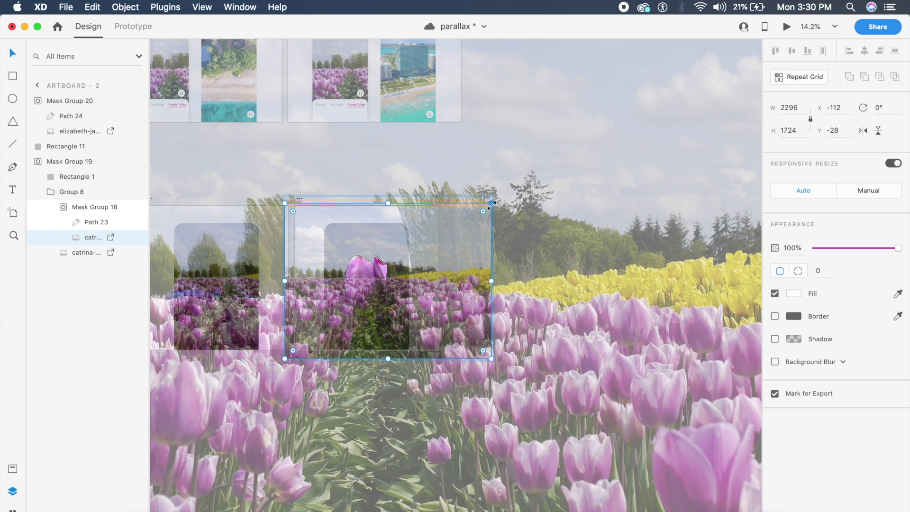
Step: Enlarge the sky photo from all four corners to 11496×8632 and reposition it behind the tulip
{"action": "left_click_drag", "start_coordinate": [491, 204], "coordinate": [584, 133]}
{"action": "left_click_drag", "start_coordinate": [285, 358], "coordinate": [156, 482]}
{"action": "scroll", "coordinate": [157, 485], "scroll_direction": "down", "scroll_amount": 6}
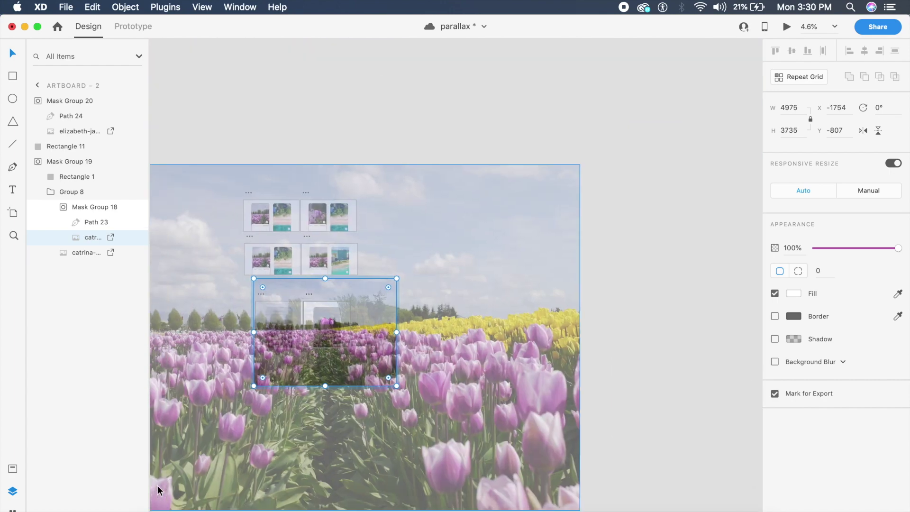
{"action": "scroll", "coordinate": [286, 416], "scroll_direction": "down", "scroll_amount": 3}
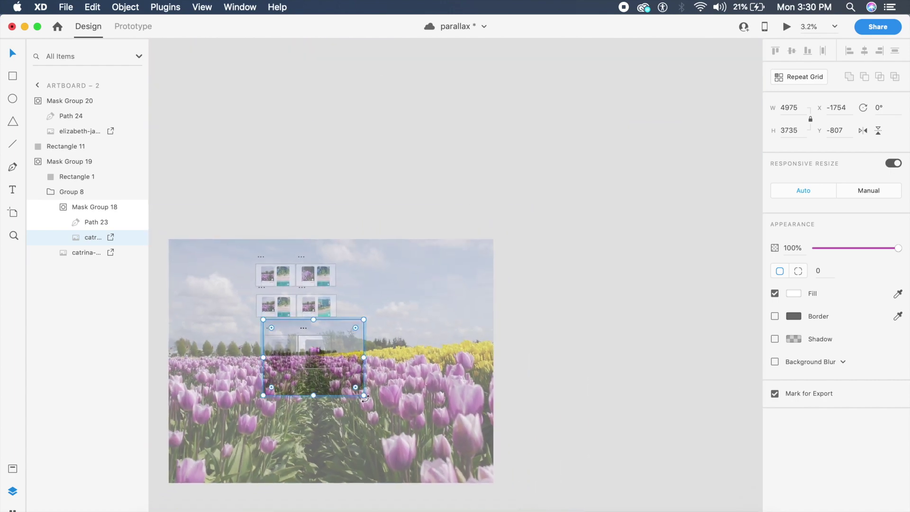
{"action": "left_click_drag", "start_coordinate": [364, 396], "coordinate": [440, 452]}
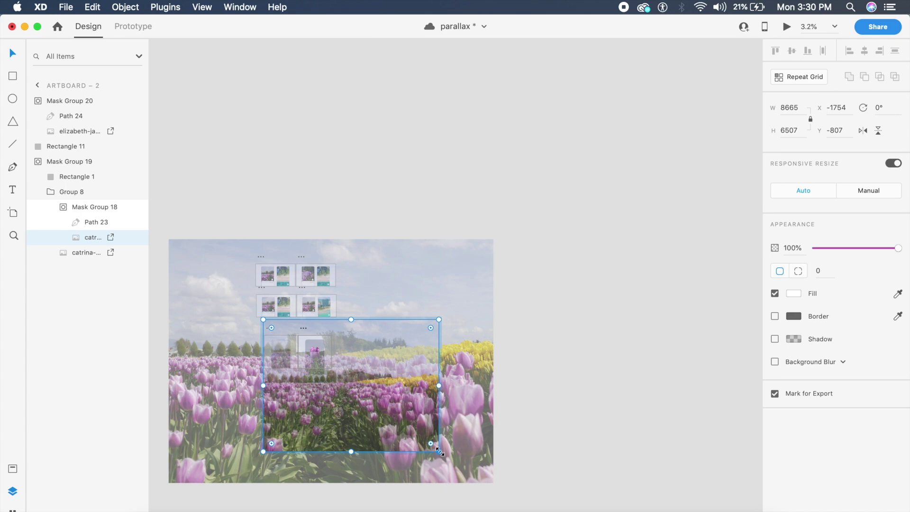
{"action": "left_click_drag", "start_coordinate": [264, 319], "coordinate": [205, 268]}
{"action": "scroll", "coordinate": [232, 350], "scroll_direction": "up", "scroll_amount": 5}
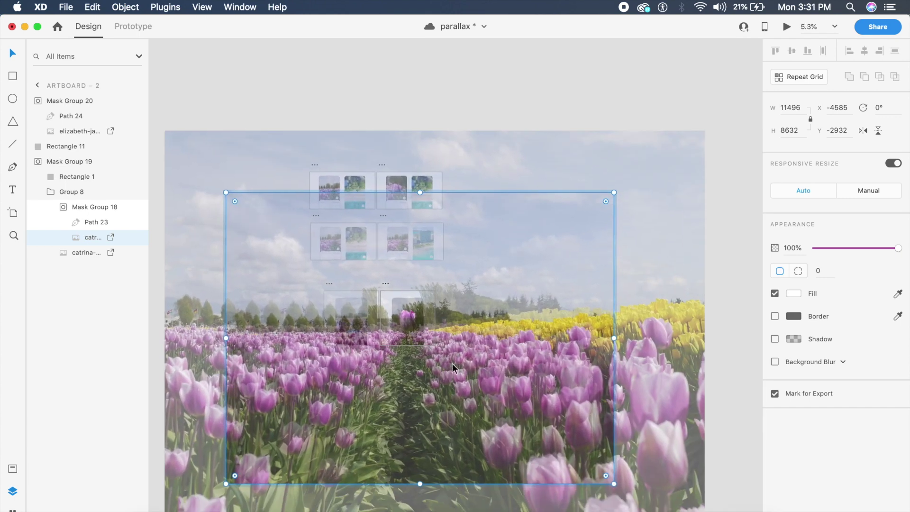
{"action": "left_click_drag", "start_coordinate": [472, 363], "coordinate": [480, 347]}
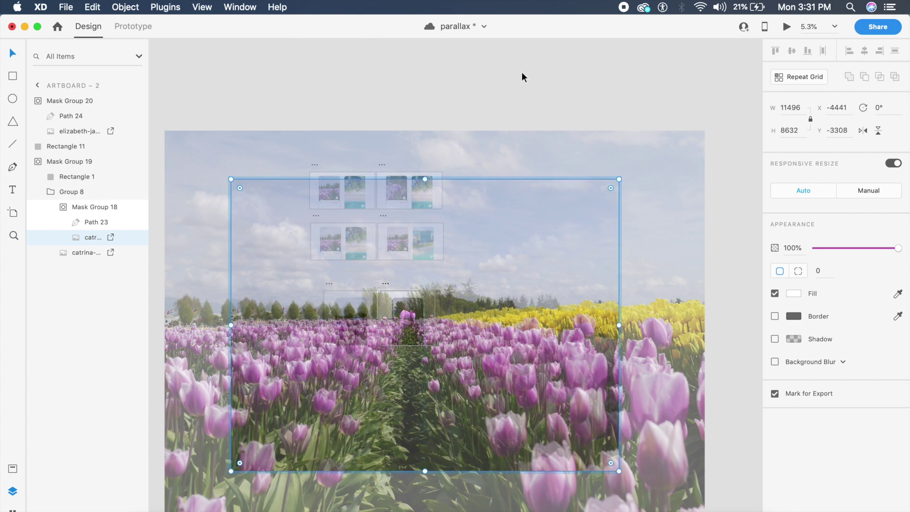
{"action": "left_click", "coordinate": [485, 66]}
{"action": "scroll", "coordinate": [417, 364], "scroll_direction": "up", "scroll_amount": 10}
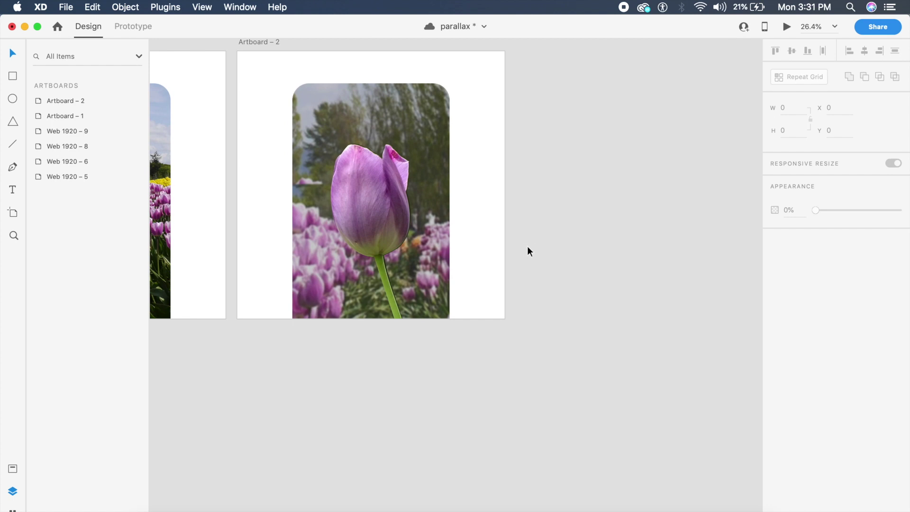
Step: Undo the last change and select Mask Group 18 as a whole
{"action": "left_click", "coordinate": [375, 114]}
{"action": "key", "text": "super+z"}
{"action": "left_click", "coordinate": [252, 254]}
{"action": "scroll", "coordinate": [252, 254], "scroll_direction": "left", "scroll_amount": 5}
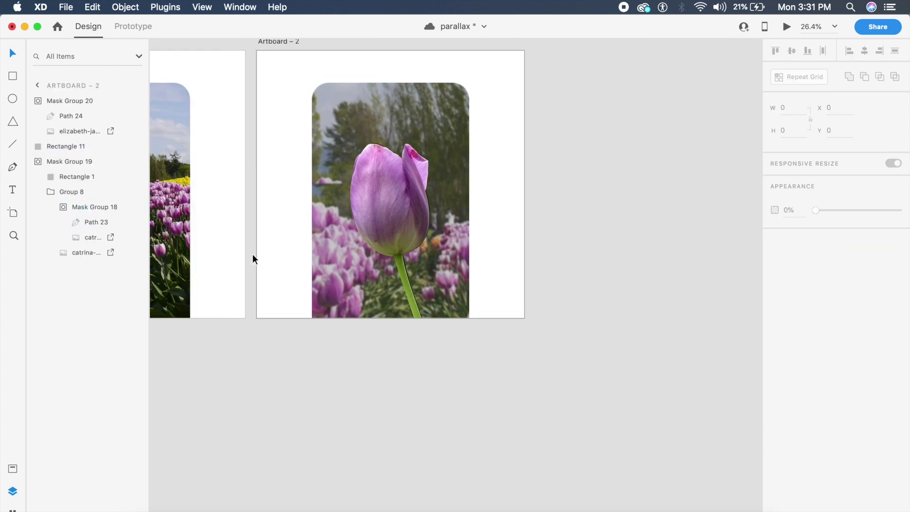
{"action": "left_click", "coordinate": [427, 140]}
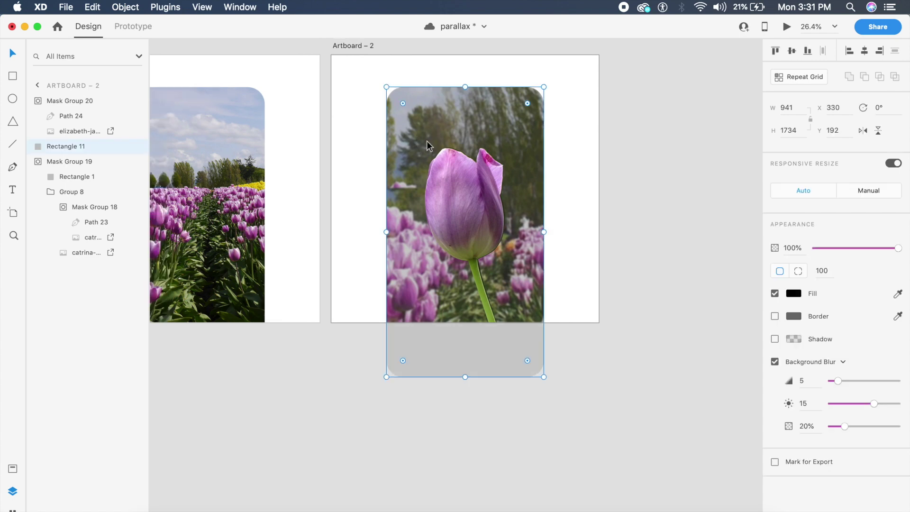
{"action": "left_click", "coordinate": [71, 237]}
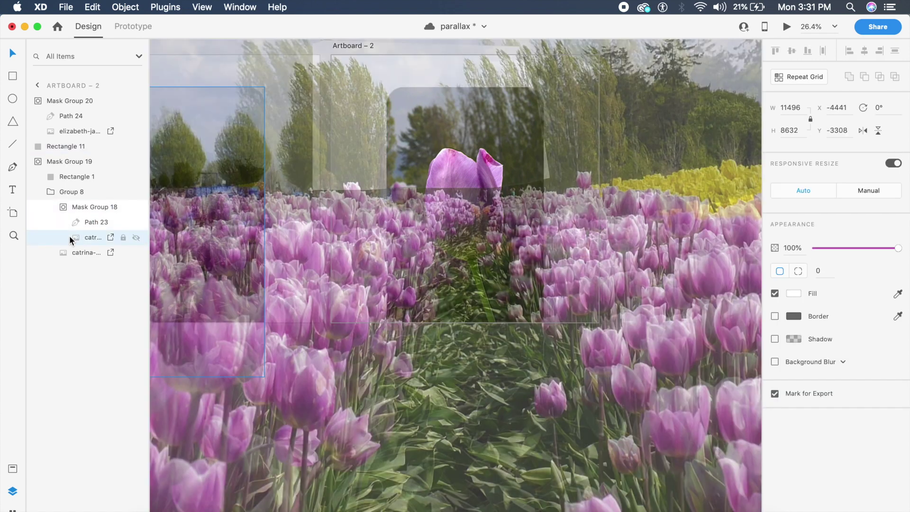
{"action": "left_click", "coordinate": [58, 207]}
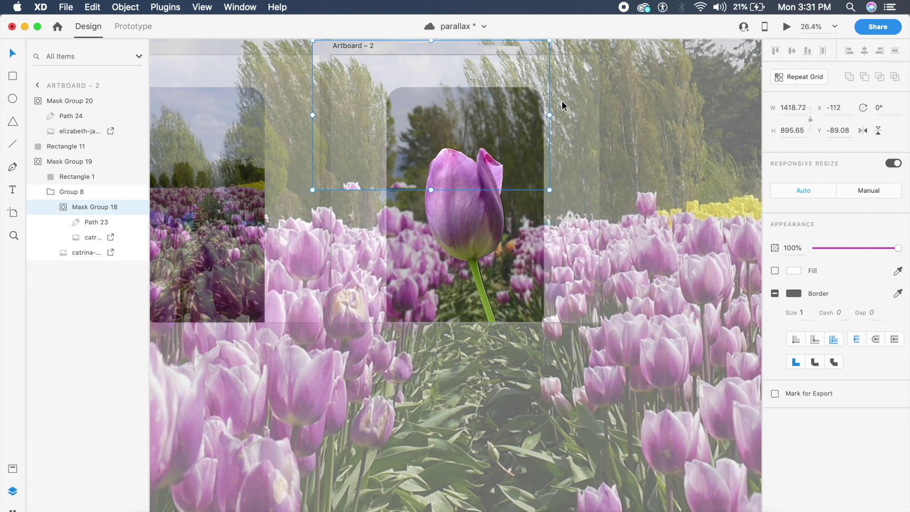
Step: Nudge Mask Group 18 with the arrow keys to X -112, Y 44.92
{"action": "key", "text": "shift+Down"}
{"action": "key", "text": "shift+Down"}
{"action": "key", "text": "shift+Down"}
{"action": "key", "text": "shift+Down"}
{"action": "key", "text": "shift+Down"}
{"action": "key", "text": "shift+Down"}
{"action": "key", "text": "shift+Down"}
{"action": "key", "text": "shift+Down"}
{"action": "key", "text": "shift+Down"}
{"action": "key", "text": "shift+Down"}
{"action": "key", "text": "shift+Down"}
{"action": "key", "text": "shift+Down"}
{"action": "key", "text": "shift+Down"}
{"action": "key", "text": "shift+Down"}
{"action": "key", "text": "shift+Down"}
{"action": "key", "text": "shift+Down"}
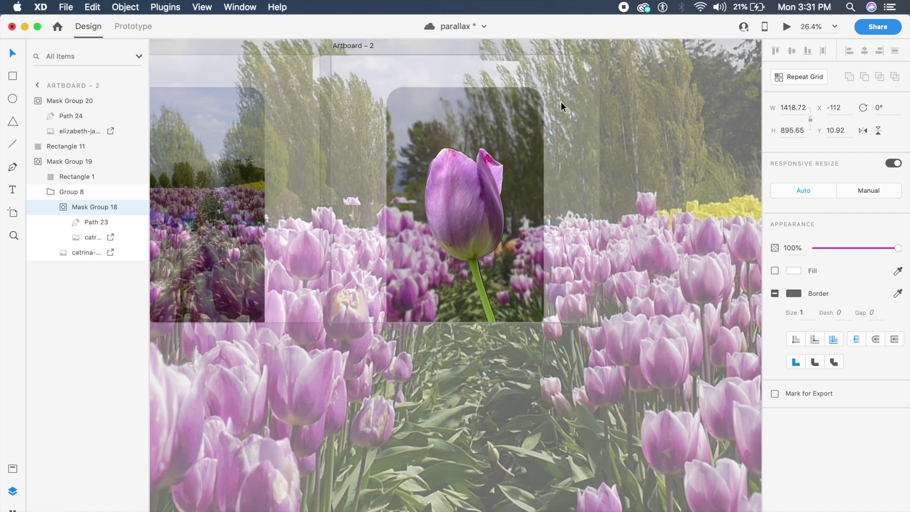
{"action": "key", "text": "shift+Up"}
{"action": "key", "text": "shift+Up"}
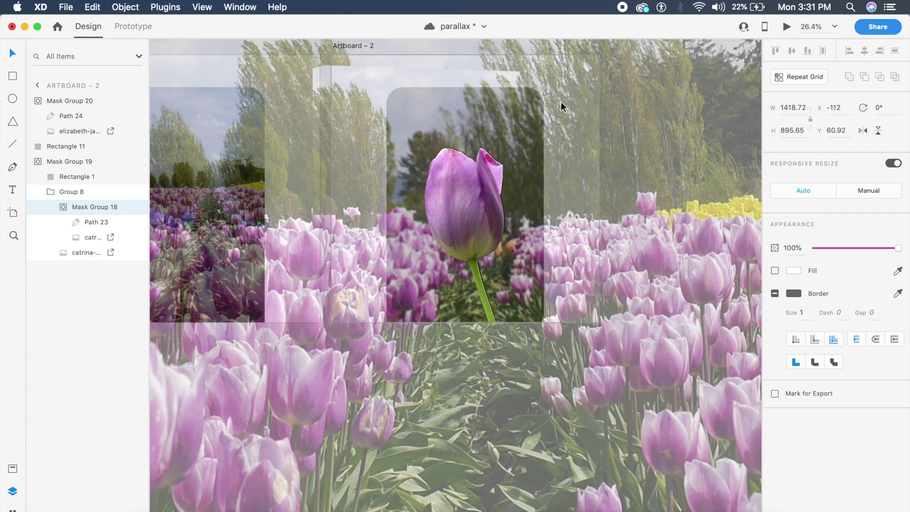
{"action": "key", "text": "shift+Up"}
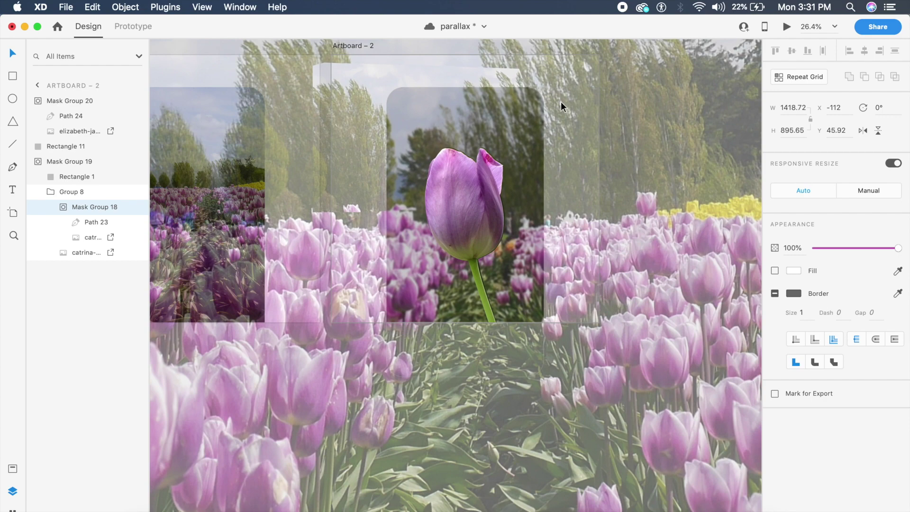
{"action": "key", "text": "Down"}
{"action": "key", "text": "Down"}
{"action": "scroll", "coordinate": [561, 114], "scroll_direction": "down", "scroll_amount": 5}
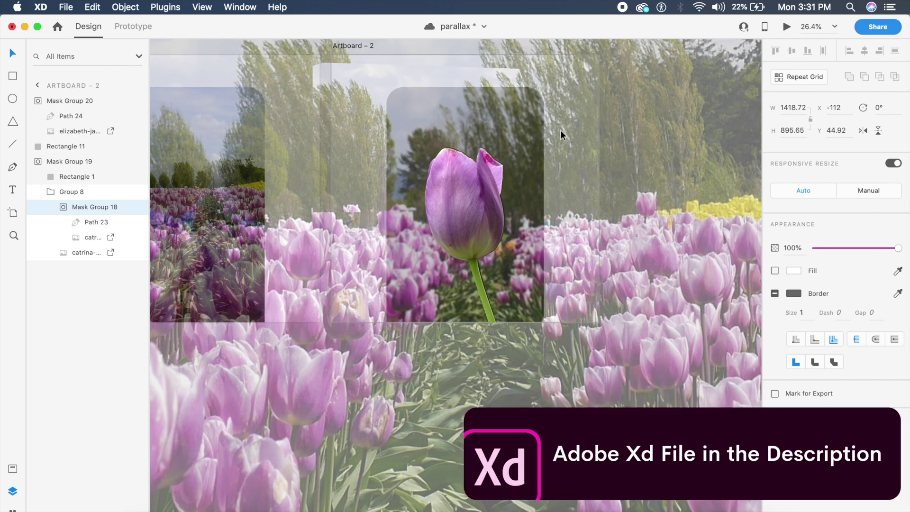
{"action": "scroll", "coordinate": [454, 175], "scroll_direction": "down", "scroll_amount": 3}
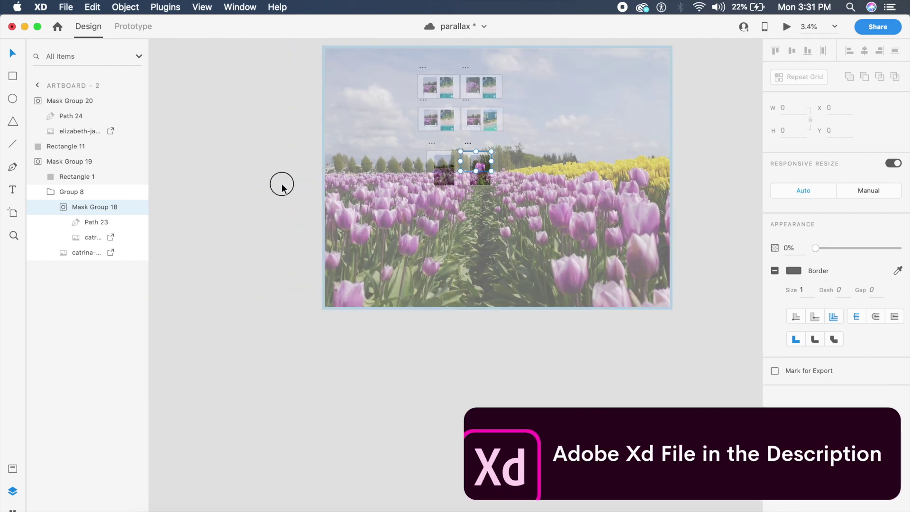
{"action": "left_click", "coordinate": [280, 183]}
Step: Link Rectangle 11 on Artboard – 1 to Artboard – 2 with Tap, Auto-Animate, Ease In-Out, 2.5 s
{"action": "left_click", "coordinate": [453, 175]}
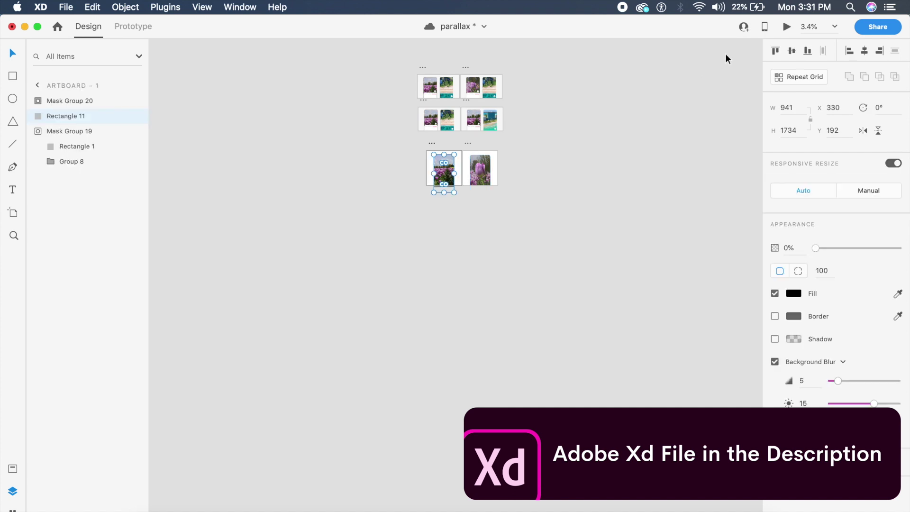
{"action": "left_click", "coordinate": [133, 26]}
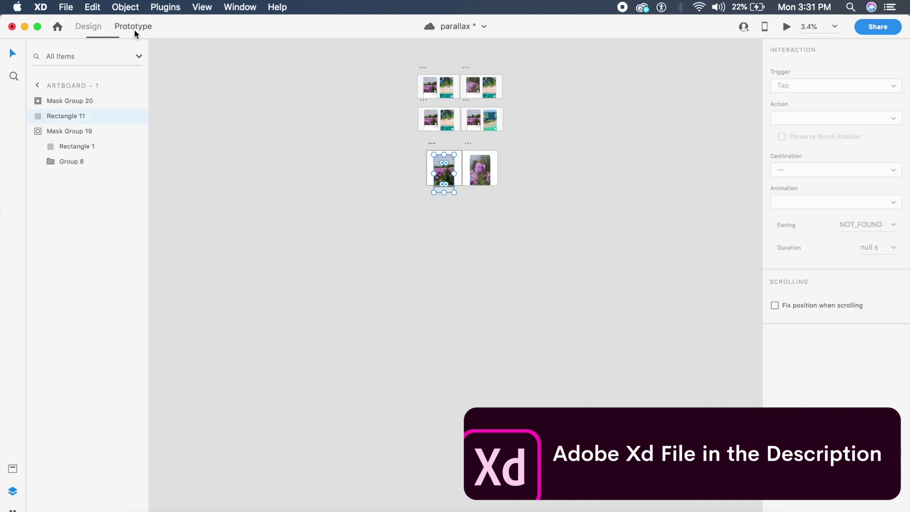
{"action": "scroll", "coordinate": [471, 260], "scroll_direction": "up", "scroll_amount": 5}
{"action": "scroll", "coordinate": [441, 149], "scroll_direction": "up", "scroll_amount": 5}
{"action": "left_click_drag", "start_coordinate": [436, 170], "coordinate": [486, 161]}
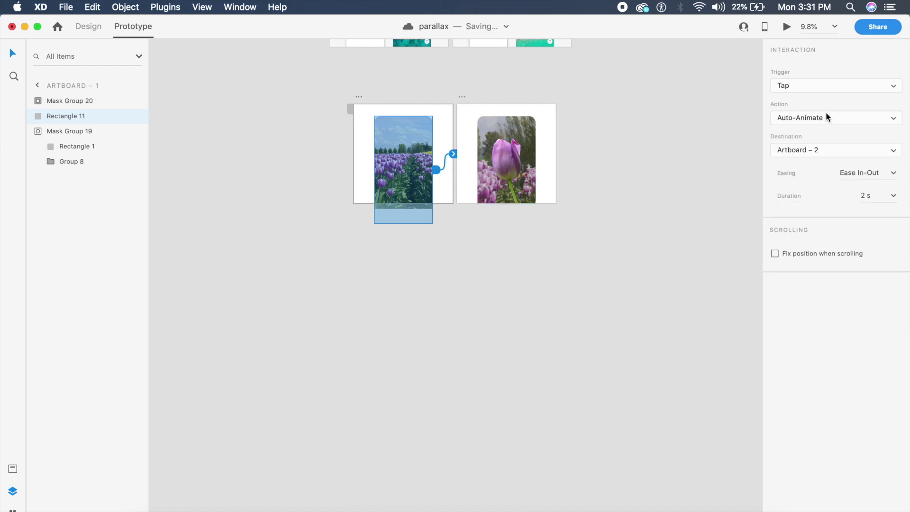
{"action": "left_click", "coordinate": [845, 119]}
{"action": "left_click", "coordinate": [845, 120]}
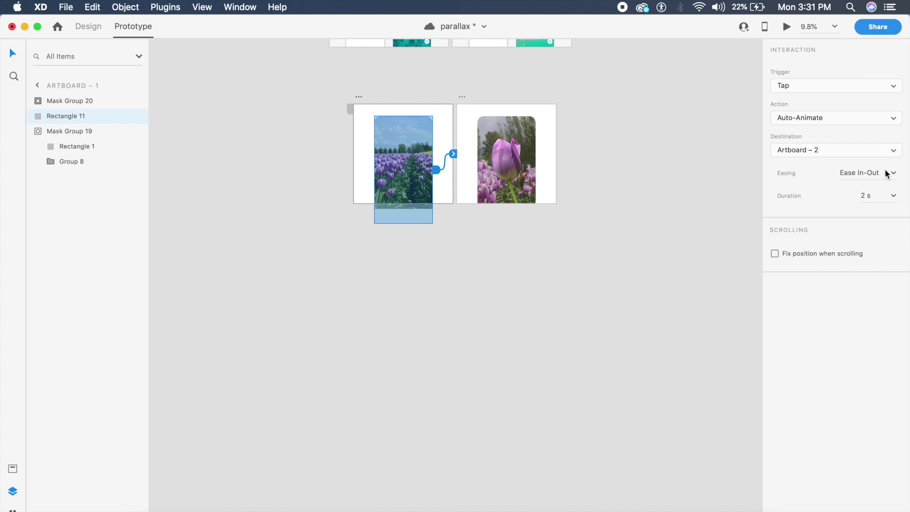
{"action": "left_click", "coordinate": [882, 199]}
{"action": "type", "text": "2"}
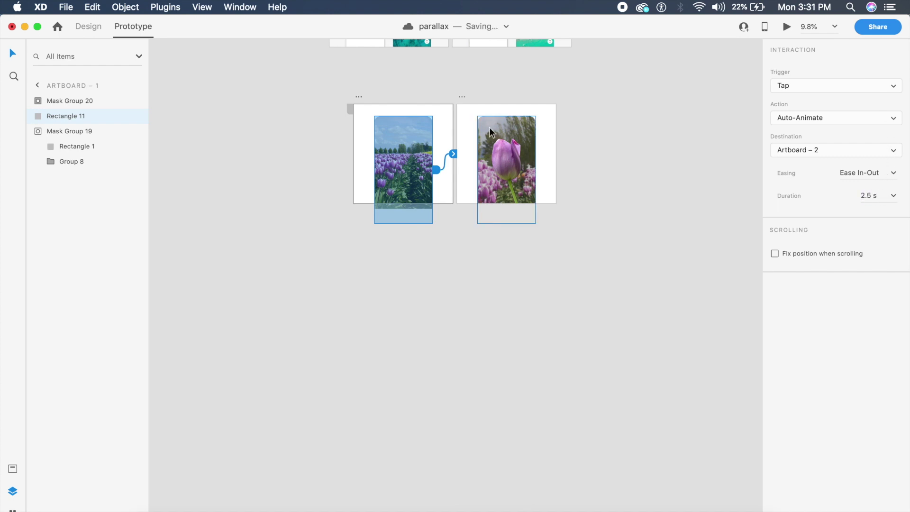
Step: Link the Artboard – 2 card back to Artboard – 1 with a 2 s Auto-Animate transition
{"action": "left_click", "coordinate": [523, 137]}
{"action": "left_click_drag", "start_coordinate": [541, 170], "coordinate": [427, 180]}
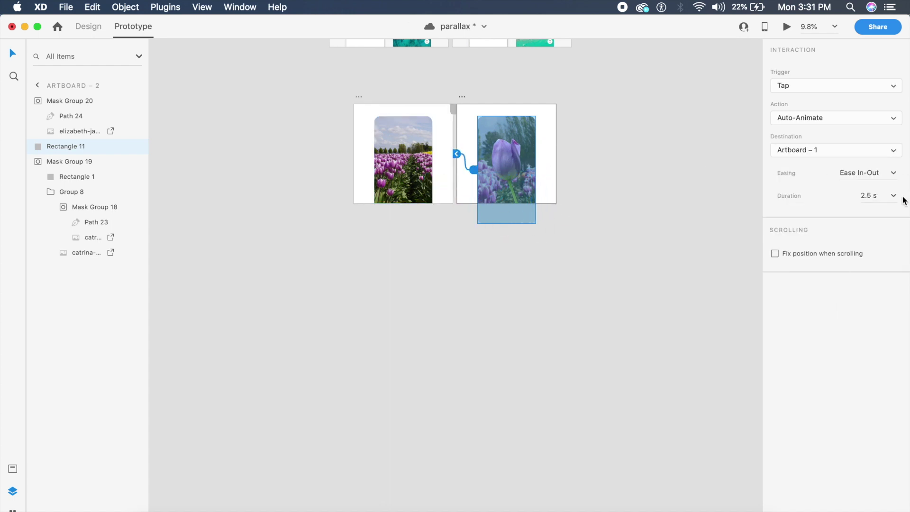
{"action": "left_click", "coordinate": [883, 195]}
{"action": "type", "text": "2"}
{"action": "key", "text": "Return"}
Step: Preview from Artboard – 1, tapping the tulip card to the close-up and back, then close the preview
{"action": "left_click", "coordinate": [440, 117]}
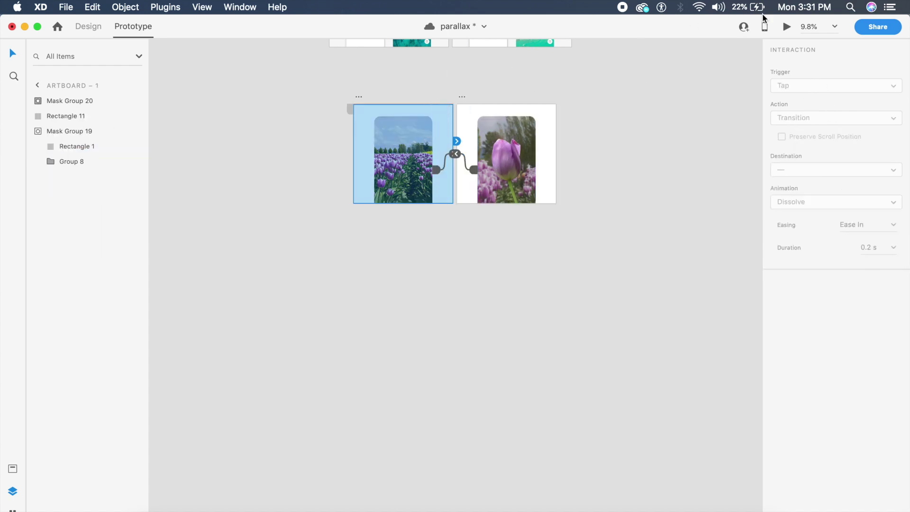
{"action": "left_click", "coordinate": [786, 26]}
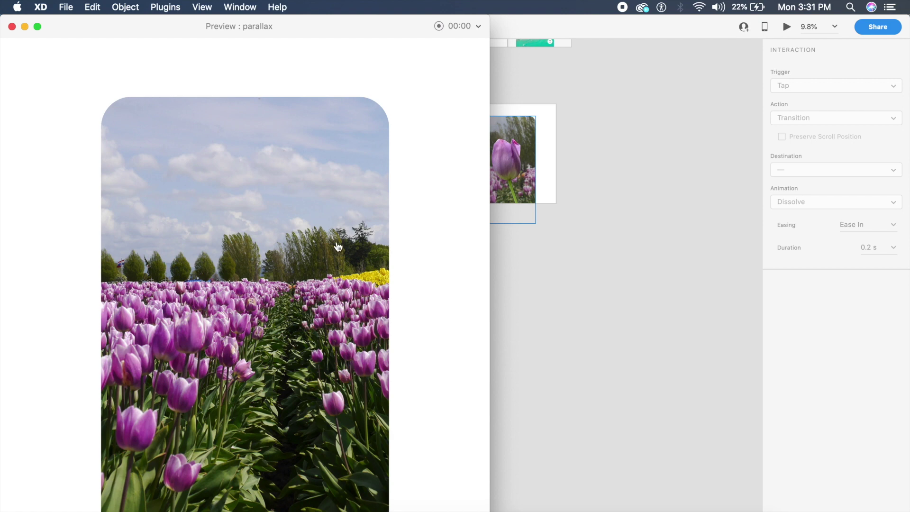
{"action": "left_click", "coordinate": [340, 314]}
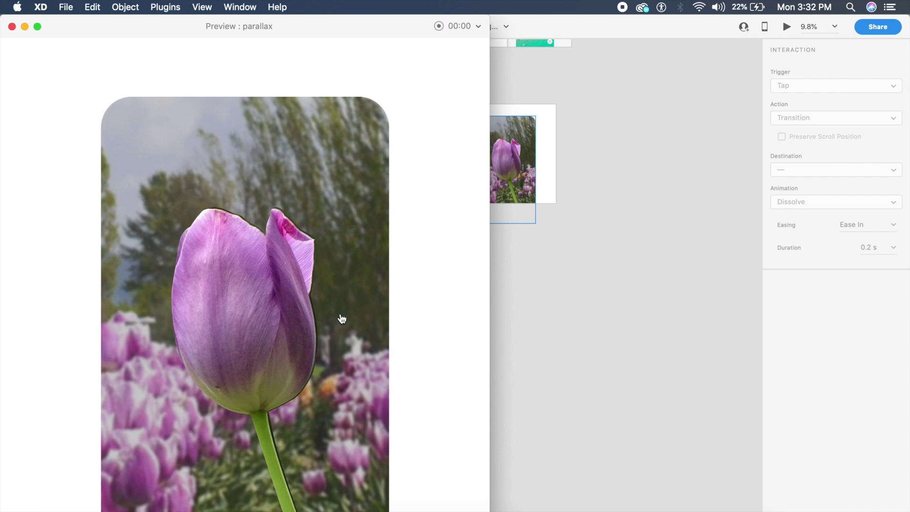
{"action": "left_click", "coordinate": [341, 315]}
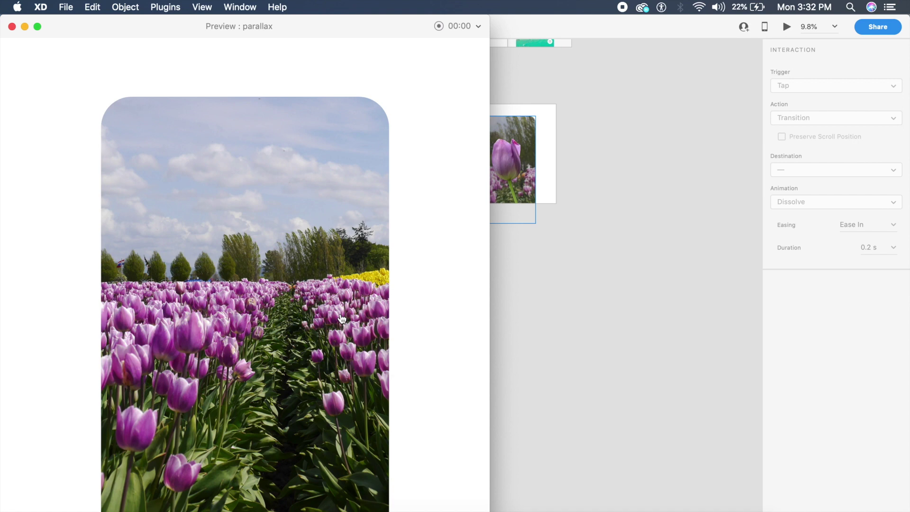
{"action": "left_click", "coordinate": [12, 27]}
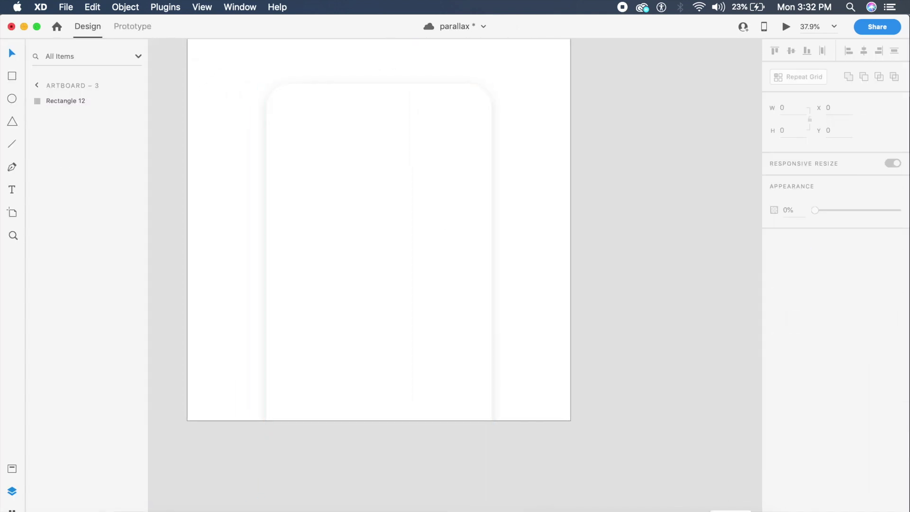
Step: Drag the north-shore aerial photo and the Real-Estate-2 photo from Downloads onto the pasteboard
{"action": "left_click", "coordinate": [735, 501]}
{"action": "left_click_drag", "start_coordinate": [750, 410], "coordinate": [584, 280]}
{"action": "scroll", "coordinate": [636, 407], "scroll_direction": "right", "scroll_amount": 10}
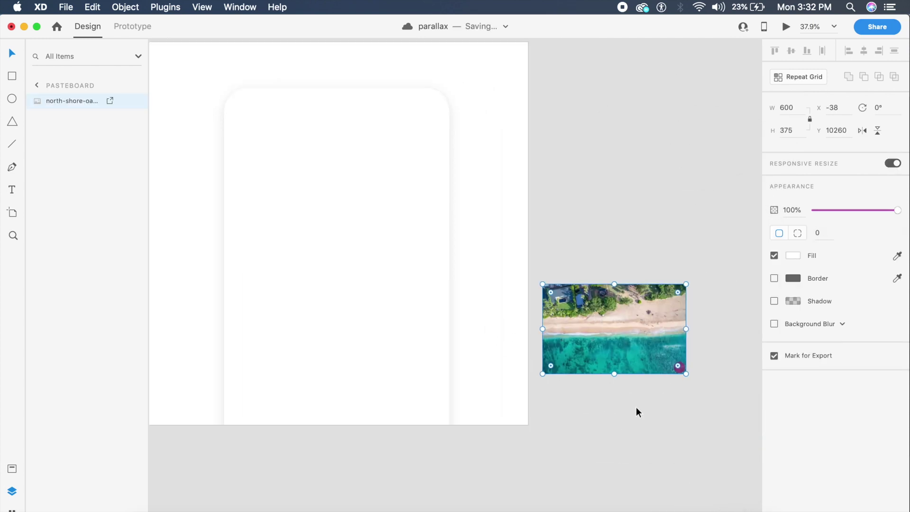
{"action": "left_click", "coordinate": [723, 502]}
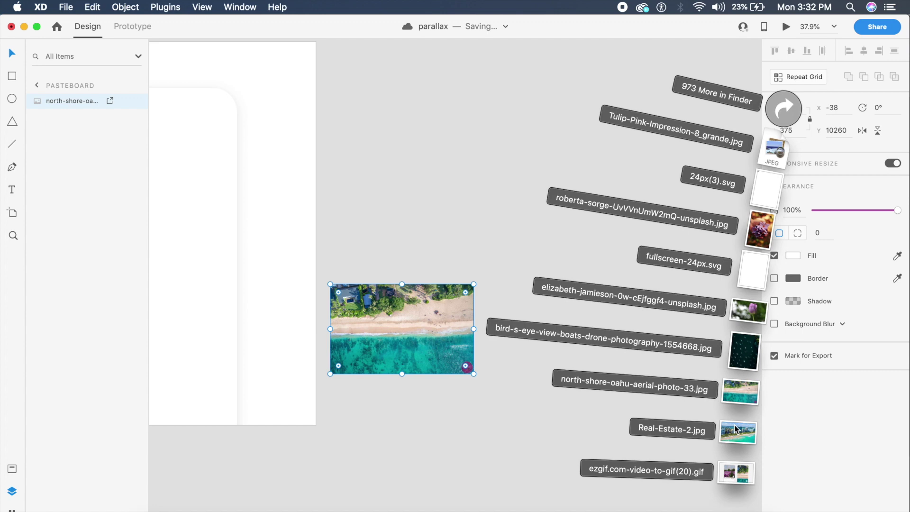
{"action": "left_click_drag", "start_coordinate": [738, 429], "coordinate": [531, 310]}
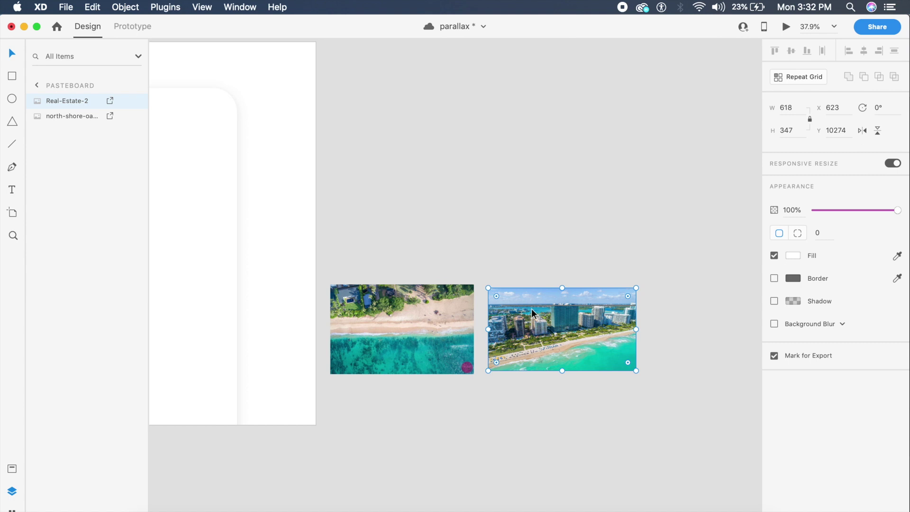
Step: Move the north-shore photo onto Artboard 3's card and enlarge it to 1917×1198
{"action": "scroll", "coordinate": [531, 308], "scroll_direction": "left", "scroll_amount": 5}
{"action": "scroll", "coordinate": [531, 308], "scroll_direction": "up", "scroll_amount": 1}
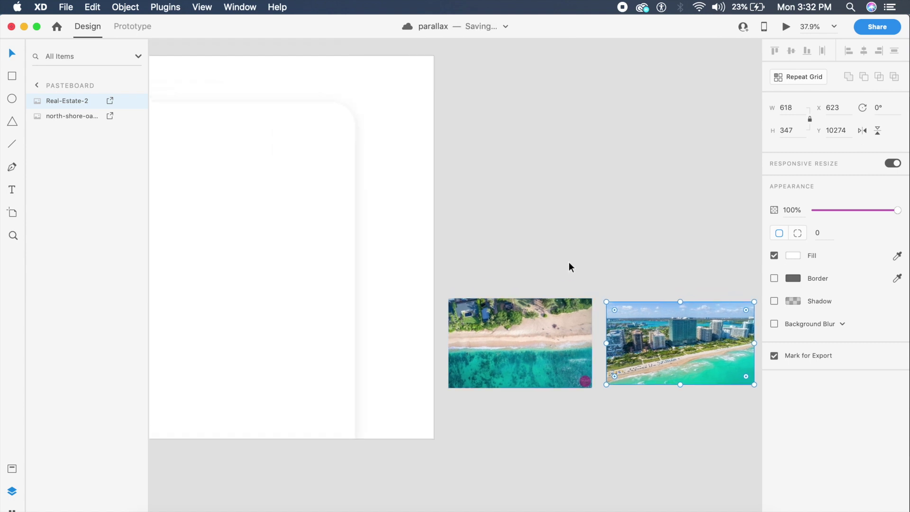
{"action": "scroll", "coordinate": [569, 262], "scroll_direction": "down", "scroll_amount": 5}
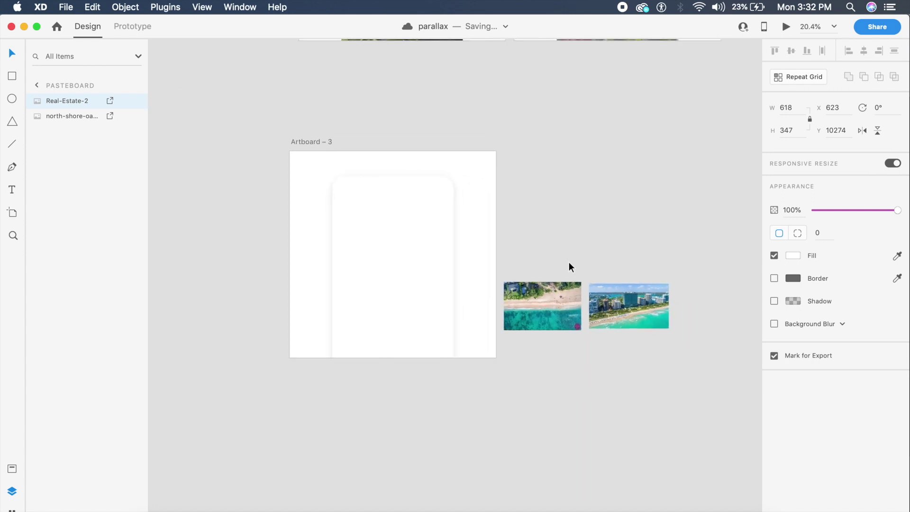
{"action": "scroll", "coordinate": [568, 263], "scroll_direction": "left", "scroll_amount": 2}
{"action": "scroll", "coordinate": [568, 263], "scroll_direction": "up", "scroll_amount": 1}
{"action": "left_click_drag", "start_coordinate": [561, 312], "coordinate": [541, 286]}
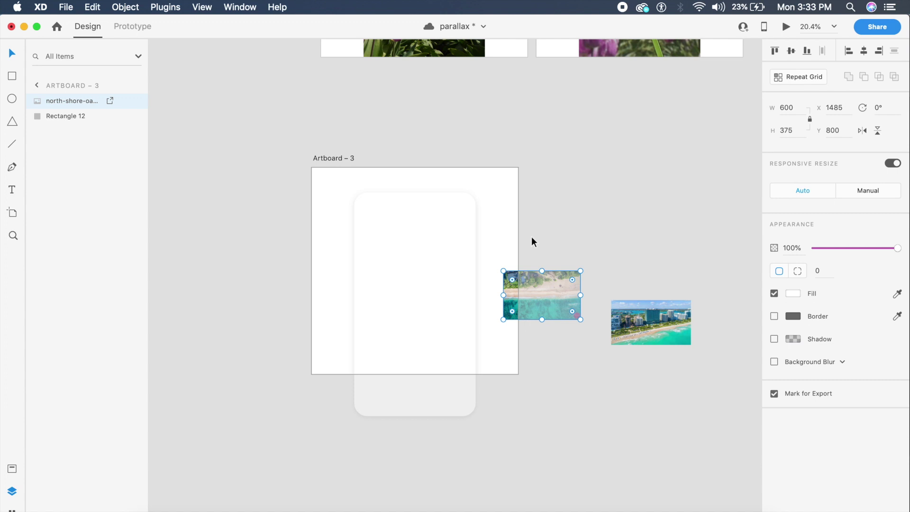
{"action": "scroll", "coordinate": [531, 235], "scroll_direction": "up", "scroll_amount": 4}
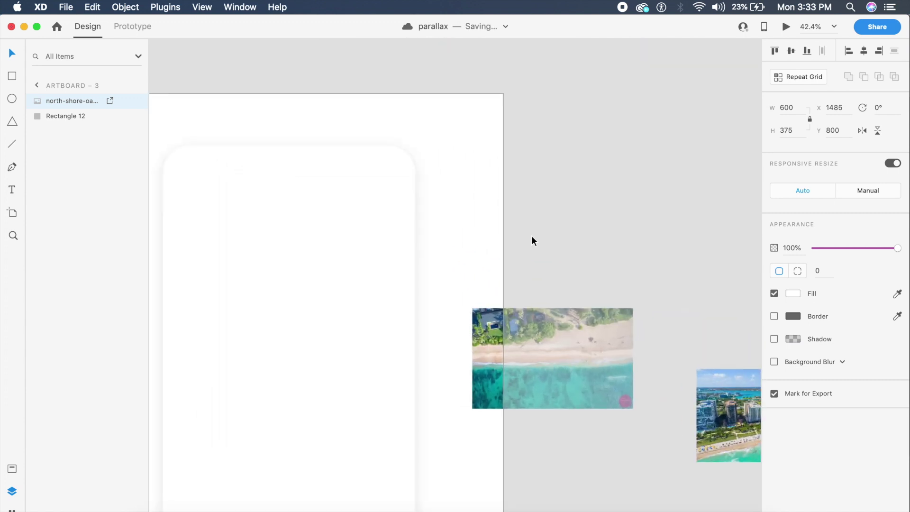
{"action": "left_click_drag", "start_coordinate": [542, 316], "coordinate": [247, 192]}
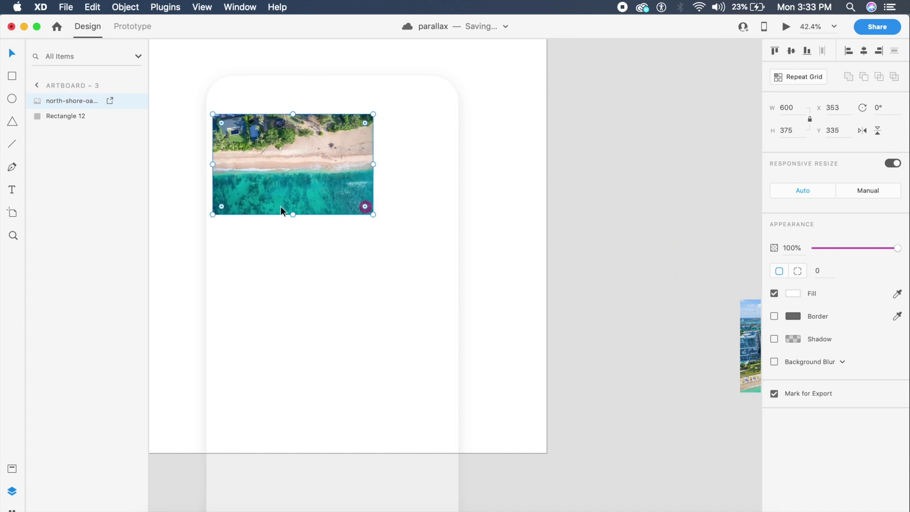
{"action": "scroll", "coordinate": [357, 227], "scroll_direction": "down", "scroll_amount": 4}
{"action": "left_click_drag", "start_coordinate": [365, 221], "coordinate": [533, 327]}
{"action": "left_click_drag", "start_coordinate": [420, 285], "coordinate": [355, 281]}
{"action": "scroll", "coordinate": [353, 275], "scroll_direction": "up", "scroll_amount": 3}
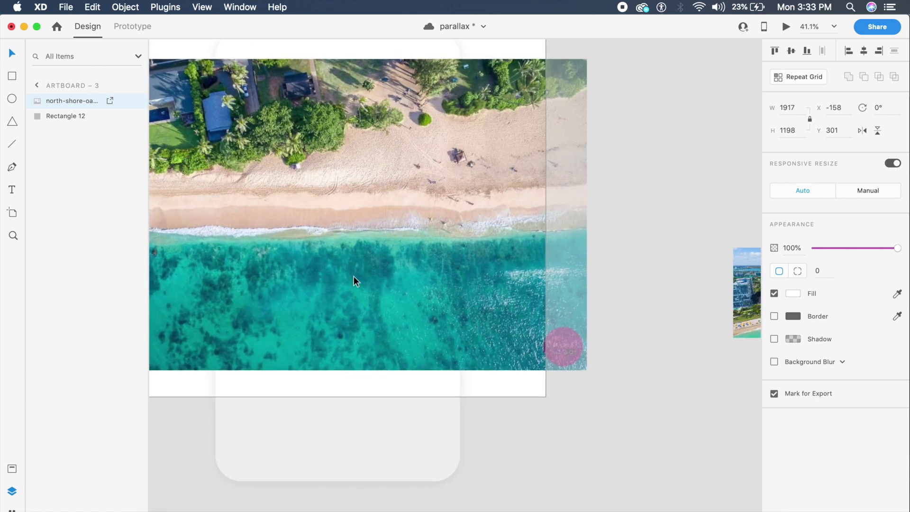
Step: With the Pen tool, trace the shoreline across the photo from the artboard's left edge to its right edge
{"action": "key", "text": "p"}
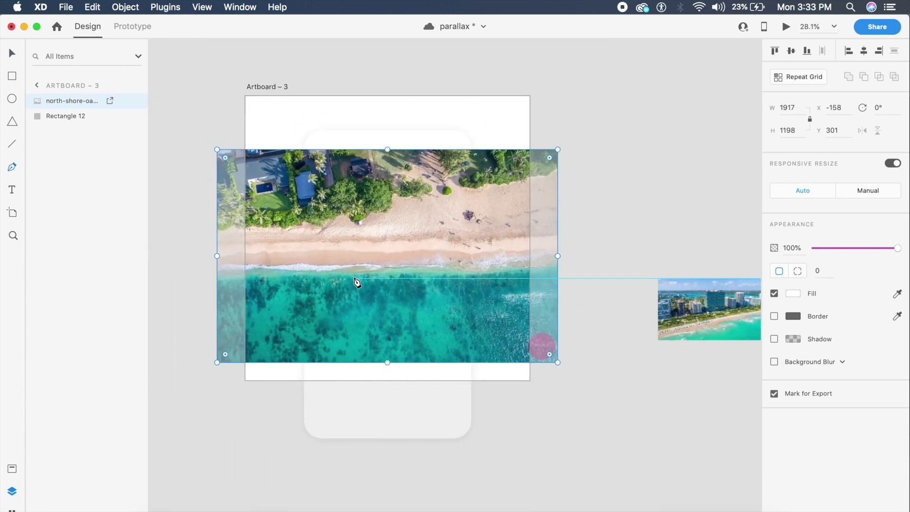
{"action": "left_click", "coordinate": [245, 264]}
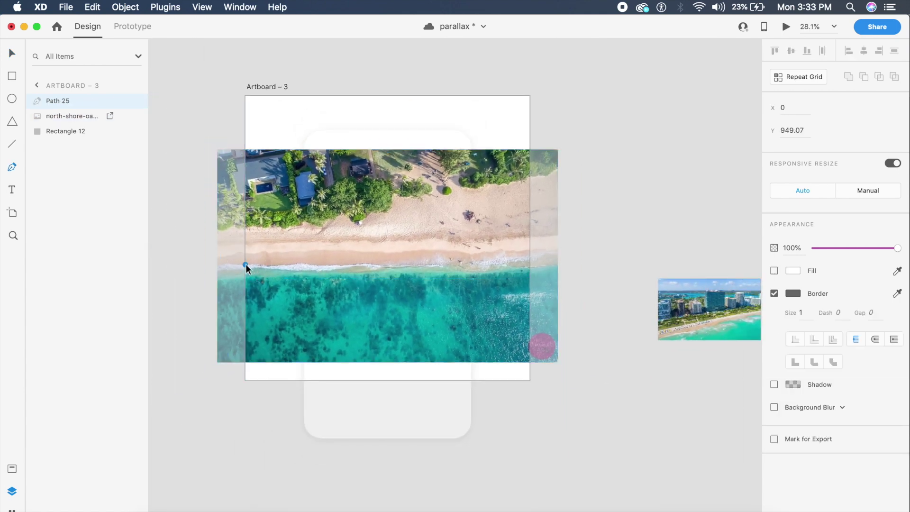
{"action": "left_click", "coordinate": [261, 265]}
{"action": "left_click", "coordinate": [283, 266]}
{"action": "left_click", "coordinate": [362, 266]}
{"action": "left_click", "coordinate": [383, 265]}
{"action": "scroll", "coordinate": [426, 269], "scroll_direction": "up", "scroll_amount": 5}
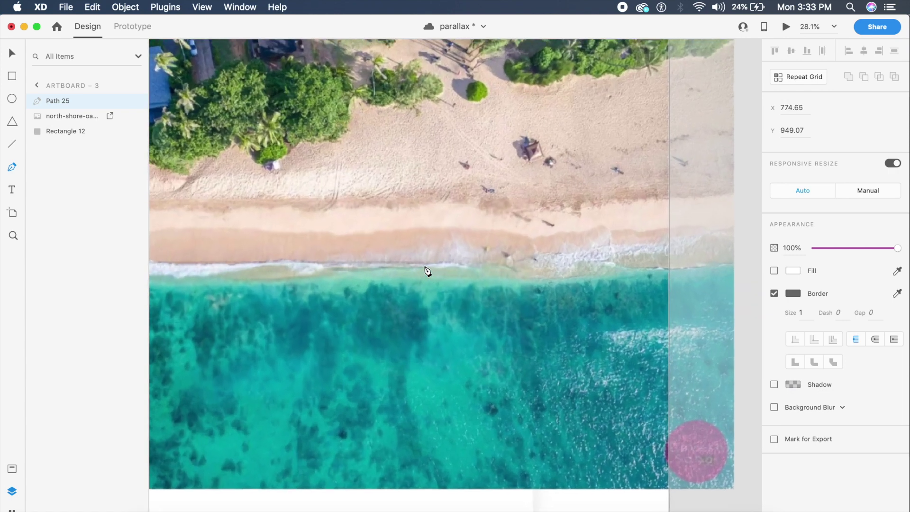
{"action": "left_click", "coordinate": [385, 262]}
{"action": "left_click", "coordinate": [431, 262]}
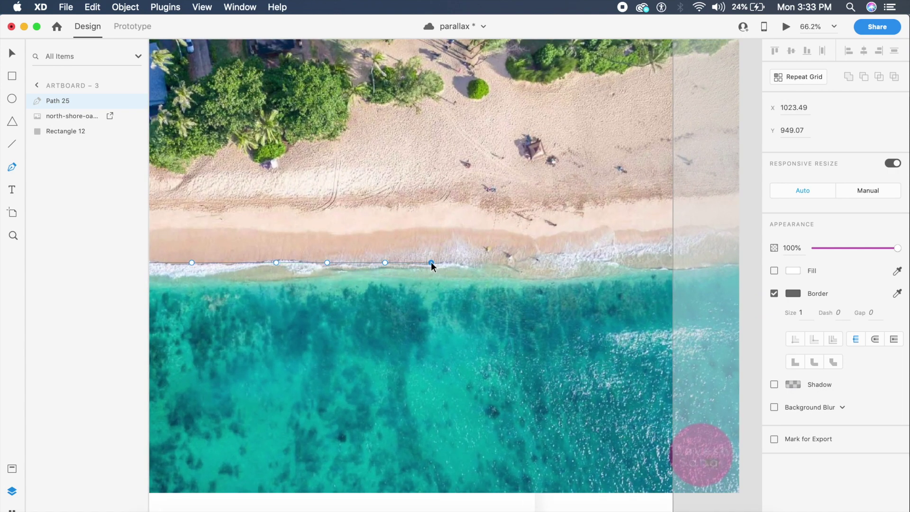
{"action": "left_click", "coordinate": [472, 264]}
{"action": "left_click", "coordinate": [516, 262]}
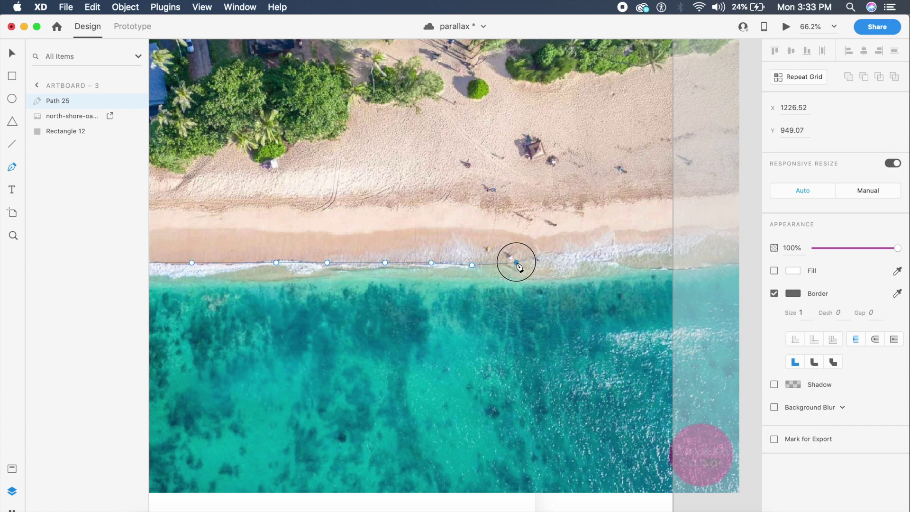
{"action": "left_click", "coordinate": [561, 250]}
{"action": "left_click", "coordinate": [587, 251]}
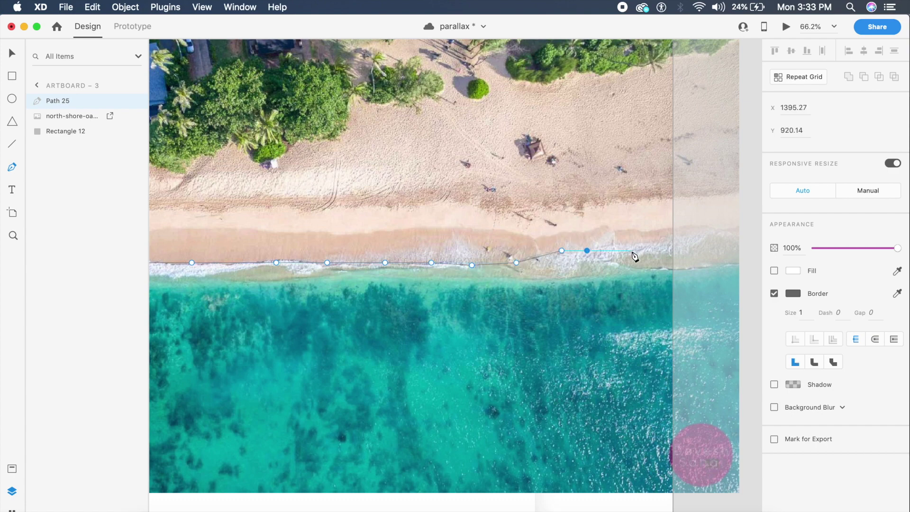
{"action": "left_click", "coordinate": [642, 244]}
{"action": "left_click", "coordinate": [674, 241]}
Step: Close the wave path through the artboard's bottom corners and fill it white
{"action": "scroll", "coordinate": [679, 266], "scroll_direction": "down", "scroll_amount": 3}
{"action": "scroll", "coordinate": [679, 273], "scroll_direction": "down", "scroll_amount": 3}
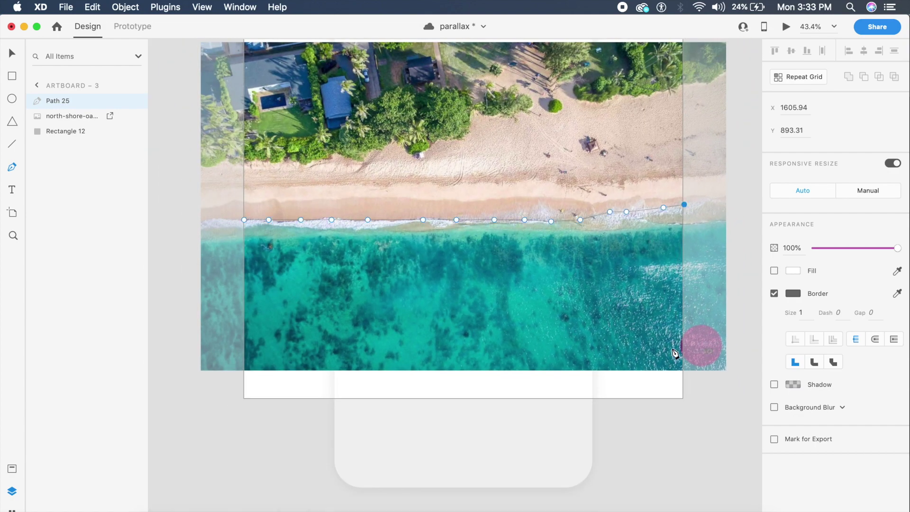
{"action": "left_click", "coordinate": [684, 370]}
{"action": "left_click", "coordinate": [245, 370]}
{"action": "left_click", "coordinate": [245, 220]}
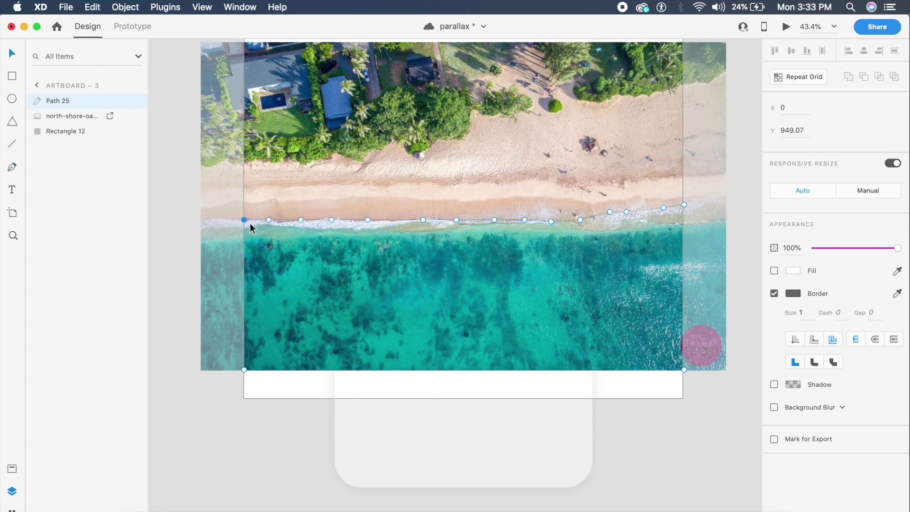
{"action": "key", "text": "Escape"}
{"action": "left_click", "coordinate": [774, 270]}
Step: Mask the beach photo with the wave shape and paste a full photo copy onto the pasteboard
{"action": "scroll", "coordinate": [584, 174], "scroll_direction": "down", "scroll_amount": 3}
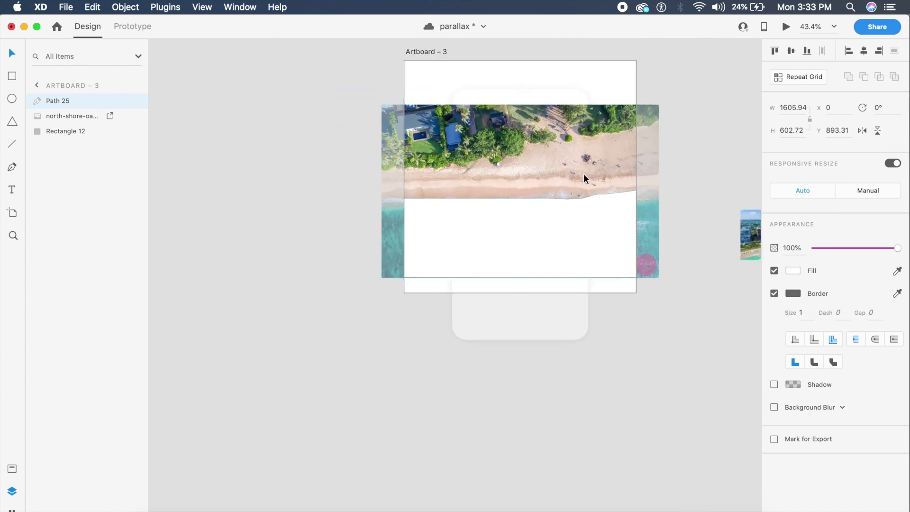
{"action": "left_click", "coordinate": [593, 172], "text": "shift"}
{"action": "scroll", "coordinate": [595, 174], "scroll_direction": "up", "scroll_amount": 3}
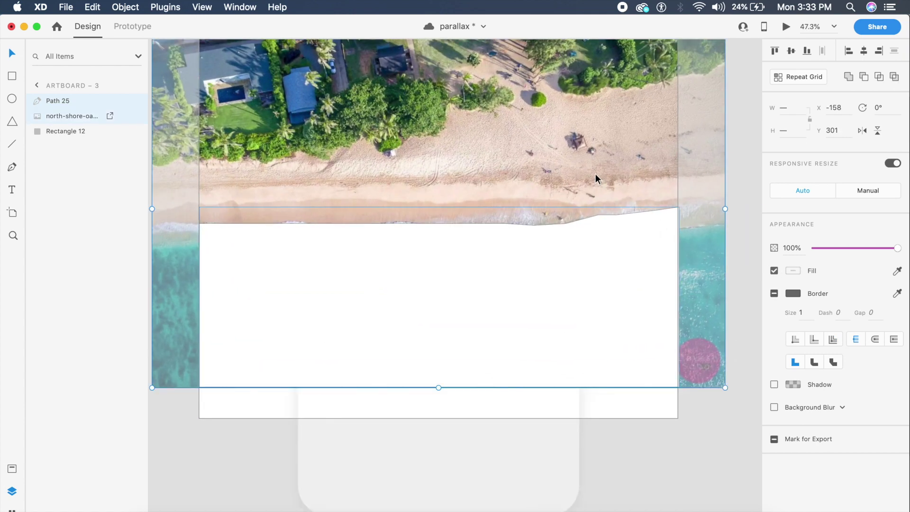
{"action": "key", "text": "super+shift+m"}
{"action": "scroll", "coordinate": [595, 173], "scroll_direction": "down", "scroll_amount": 5}
{"action": "key", "text": "super+v"}
{"action": "left_click_drag", "start_coordinate": [596, 170], "coordinate": [376, 263]}
{"action": "left_click", "coordinate": [466, 307]}
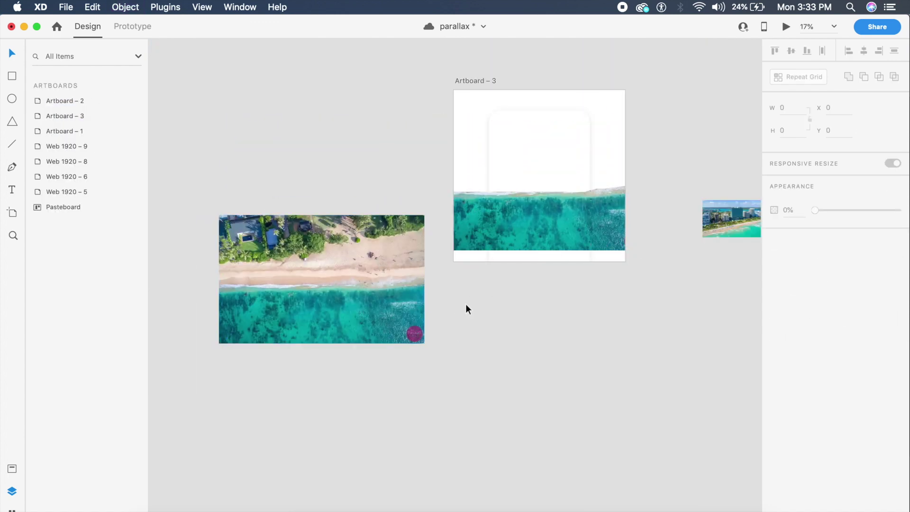
Step: Stack the wave mask group over the full beach photo and group the two layers
{"action": "left_click", "coordinate": [549, 226]}
{"action": "left_click_drag", "start_coordinate": [548, 226], "coordinate": [335, 316]}
{"action": "left_click", "coordinate": [320, 328]}
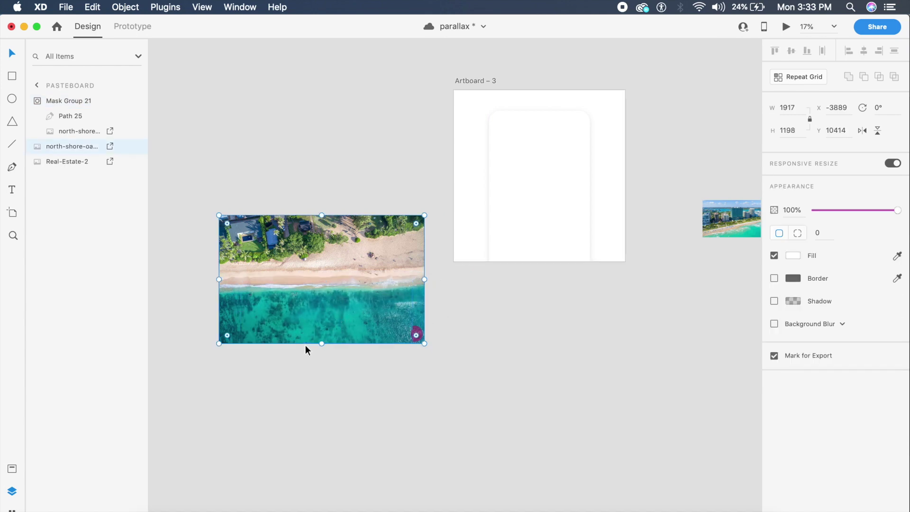
{"action": "scroll", "coordinate": [305, 345], "scroll_direction": "up", "scroll_amount": 3}
{"action": "left_click", "coordinate": [365, 403]}
{"action": "scroll", "coordinate": [366, 402], "scroll_direction": "left", "scroll_amount": 2}
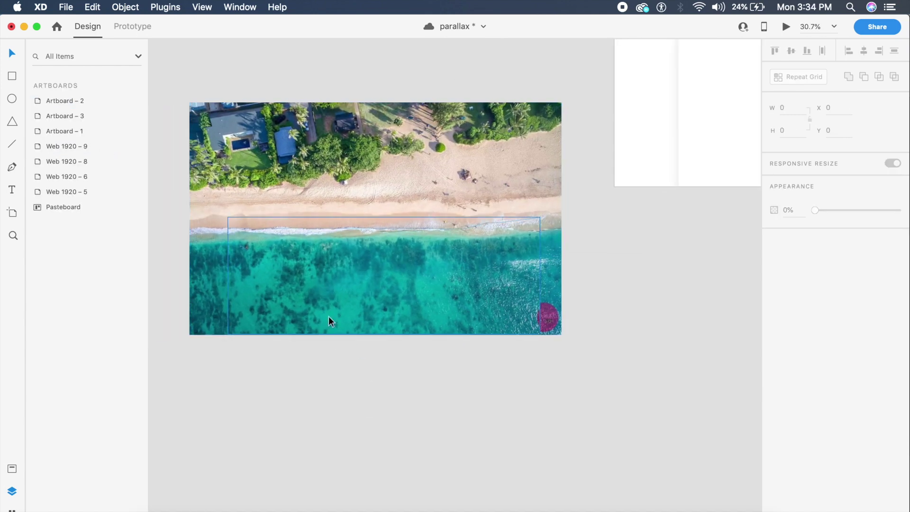
{"action": "left_click_drag", "start_coordinate": [524, 397], "coordinate": [237, 128]}
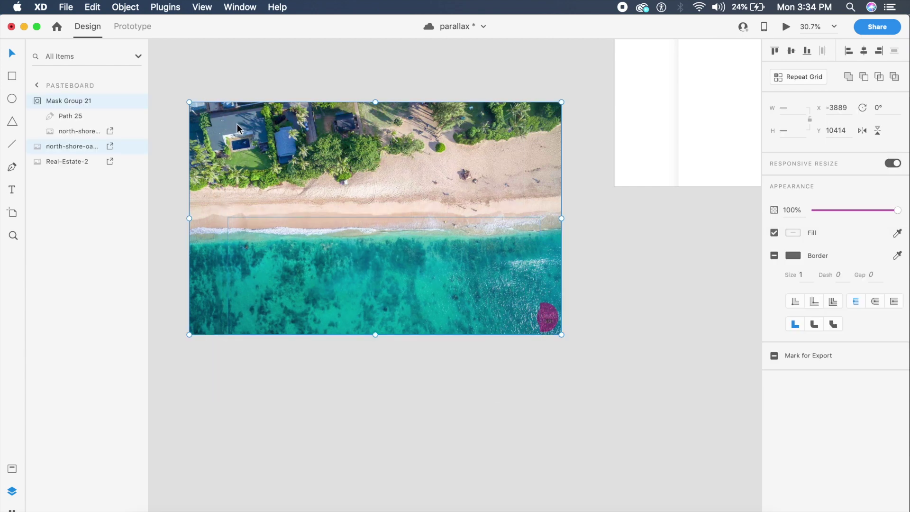
{"action": "key", "text": "super+g"}
Step: Enlarge the beach group over Artboard – 3, send it behind Rectangle 12, and mask it into the card
{"action": "scroll", "coordinate": [419, 245], "scroll_direction": "down", "scroll_amount": 4}
{"action": "scroll", "coordinate": [419, 245], "scroll_direction": "right", "scroll_amount": 2}
{"action": "left_click_drag", "start_coordinate": [346, 246], "coordinate": [461, 169]}
{"action": "left_click_drag", "start_coordinate": [492, 220], "coordinate": [587, 256]}
{"action": "left_click_drag", "start_coordinate": [467, 207], "coordinate": [497, 202]}
{"action": "key", "text": "shift+super+bracketleft"}
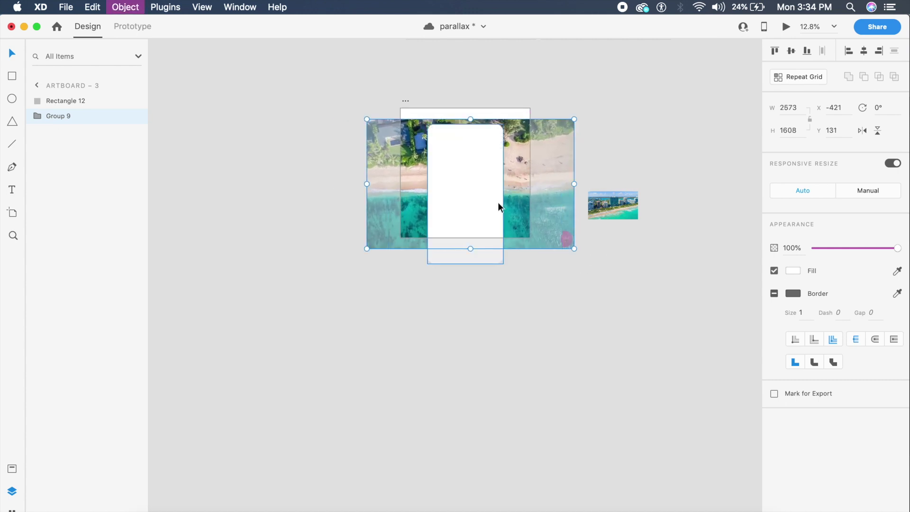
{"action": "left_click", "coordinate": [490, 201], "text": "shift"}
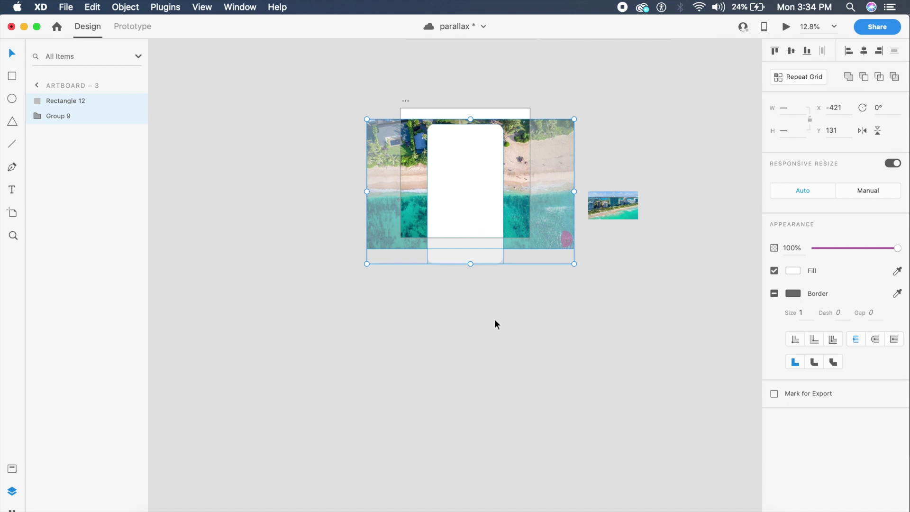
{"action": "key", "text": "cmd+shift+m"}
{"action": "scroll", "coordinate": [494, 320], "scroll_direction": "up", "scroll_amount": 5}
Step: Place the Real-Estate-2 photo on the artboard, enlarge it, and layer it below the beach card
{"action": "scroll", "coordinate": [494, 320], "scroll_direction": "up", "scroll_amount": 4}
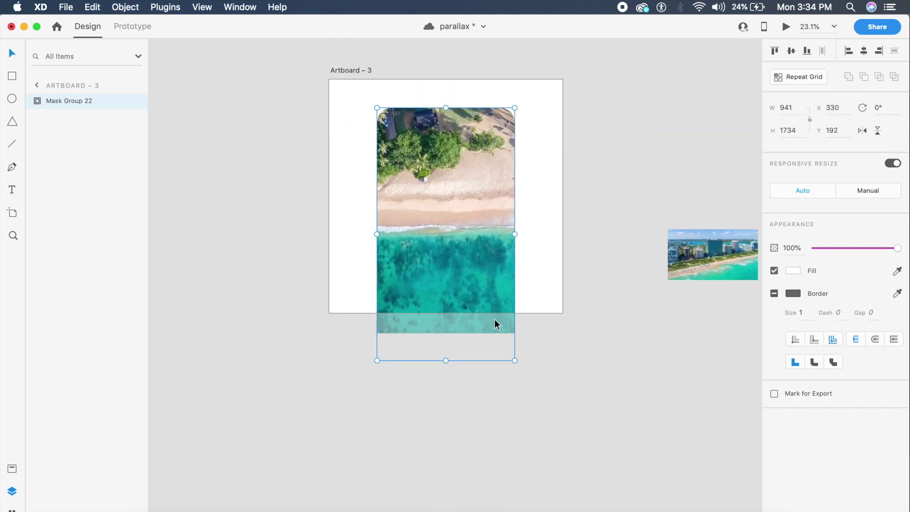
{"action": "left_click_drag", "start_coordinate": [721, 239], "coordinate": [465, 165]}
{"action": "left_click_drag", "start_coordinate": [498, 206], "coordinate": [722, 366]}
{"action": "left_click_drag", "start_coordinate": [523, 262], "coordinate": [434, 205]}
{"action": "left_click_drag", "start_coordinate": [605, 274], "coordinate": [752, 346]}
{"action": "left_click_drag", "start_coordinate": [542, 243], "coordinate": [504, 243]}
{"action": "key", "text": "super+shift+bracketleft"}
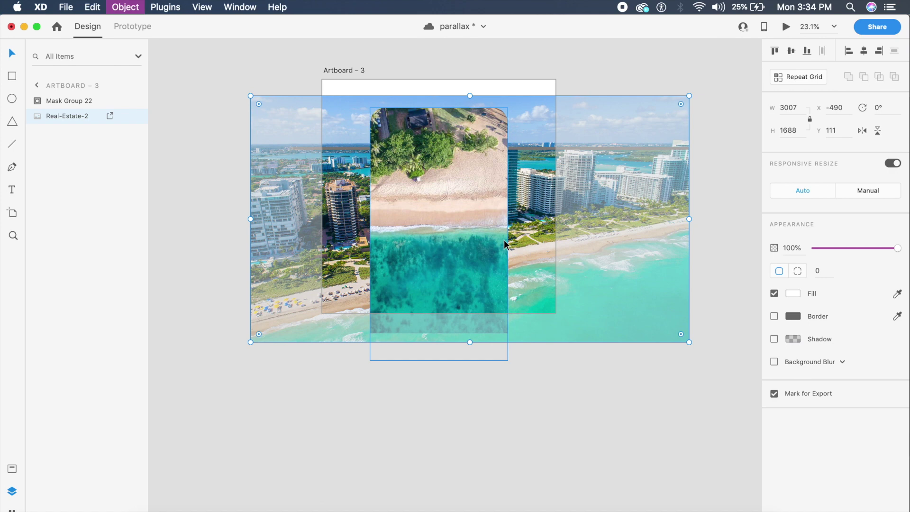
{"action": "left_click", "coordinate": [515, 366]}
Step: Copy the beach card's Rectangle 12 shape and paste a duplicate on top
{"action": "left_click", "coordinate": [505, 268]}
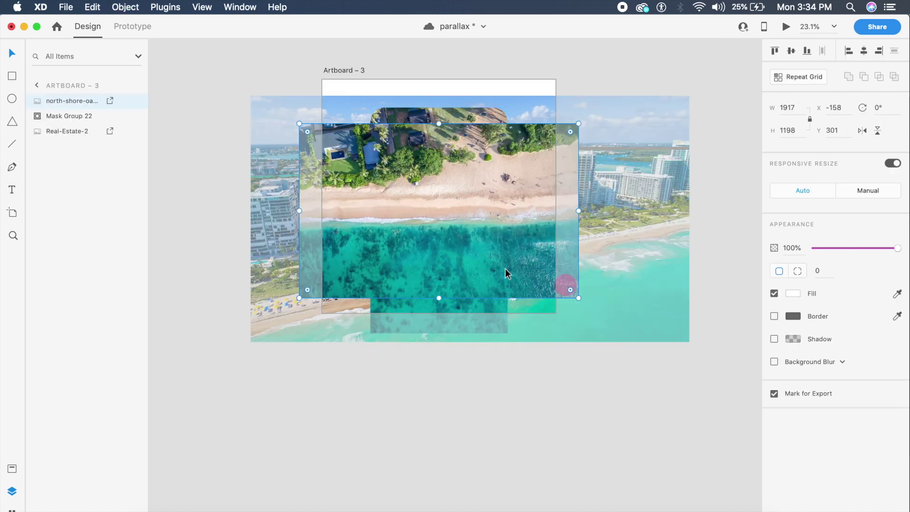
{"action": "double_click", "coordinate": [505, 268]}
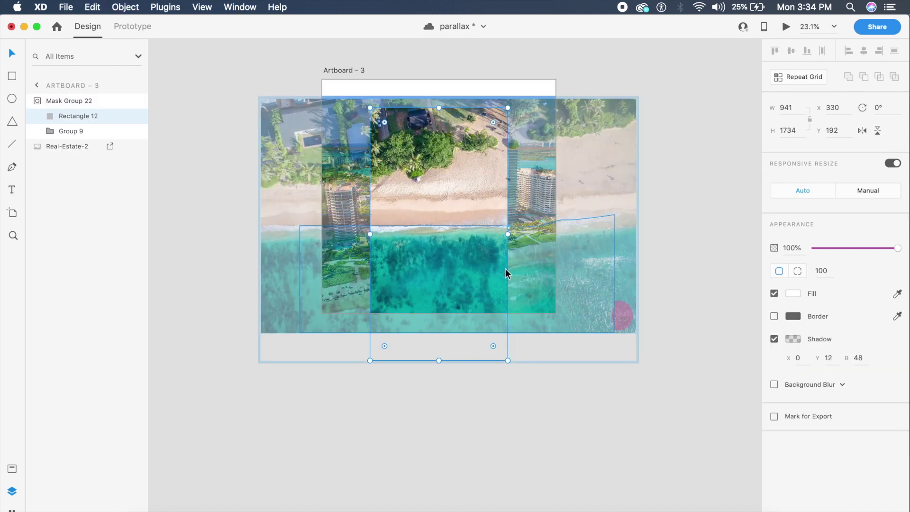
{"action": "key", "text": "super+c"}
{"action": "left_click", "coordinate": [497, 371]}
{"action": "key", "text": "super+v"}
Step: Mask the Real-Estate-2 photo with the pasted card shape and send it behind the beach card
{"action": "left_click", "coordinate": [545, 274], "text": "shift"}
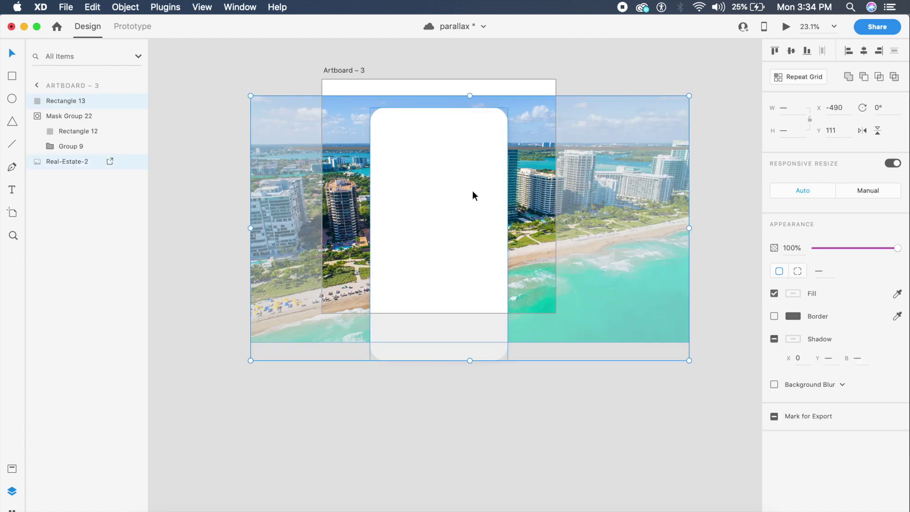
{"action": "left_click", "coordinate": [440, 381]}
{"action": "left_click", "coordinate": [448, 164]}
{"action": "left_click", "coordinate": [536, 171], "text": "shift"}
{"action": "key", "text": "super+shift+m"}
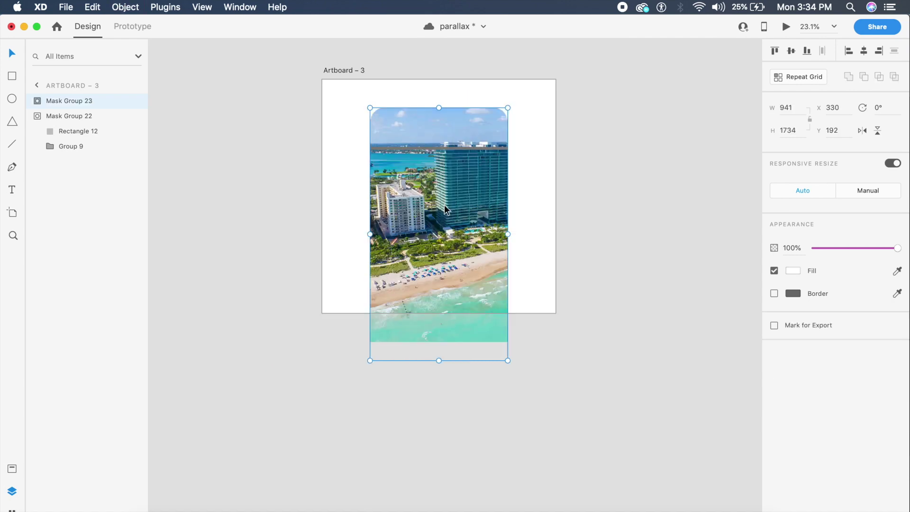
{"action": "key", "text": "super+shift+bracketleft"}
{"action": "left_click", "coordinate": [555, 209]}
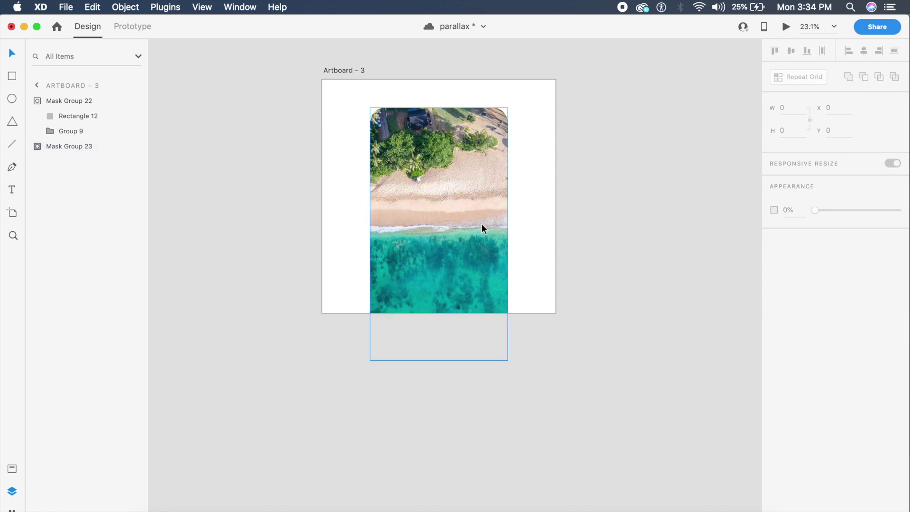
{"action": "scroll", "coordinate": [444, 224], "scroll_direction": "up", "scroll_amount": 3}
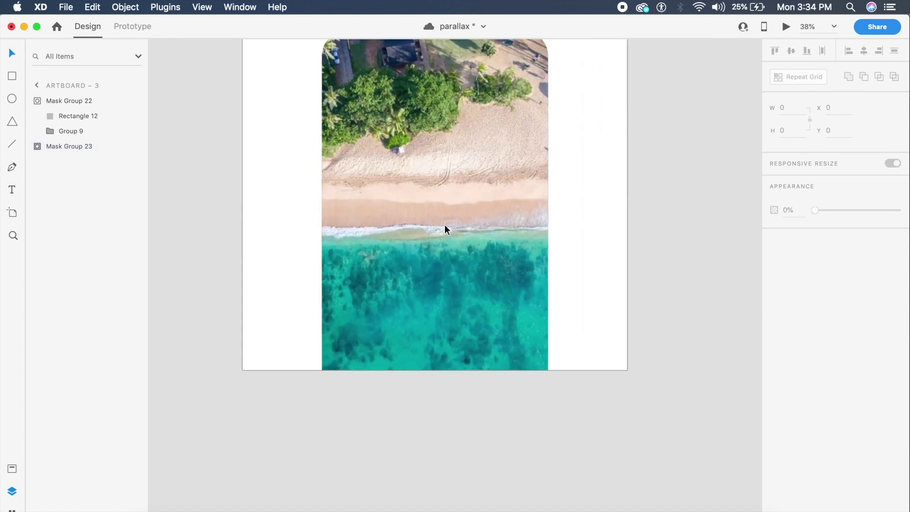
{"action": "scroll", "coordinate": [445, 225], "scroll_direction": "down", "scroll_amount": 5}
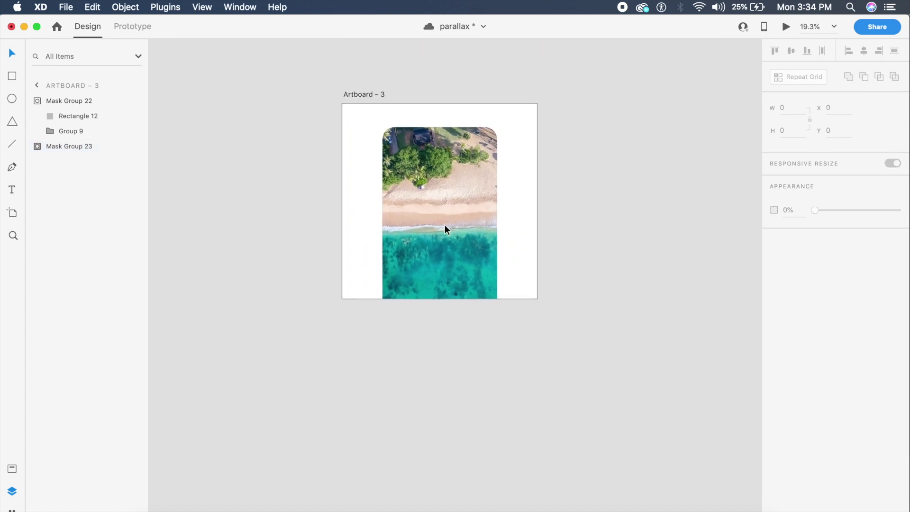
Step: Duplicate Artboard – 3 as a test Artboard – 4 and open its beach card
{"action": "left_click", "coordinate": [360, 95]}
{"action": "key", "text": "super+d"}
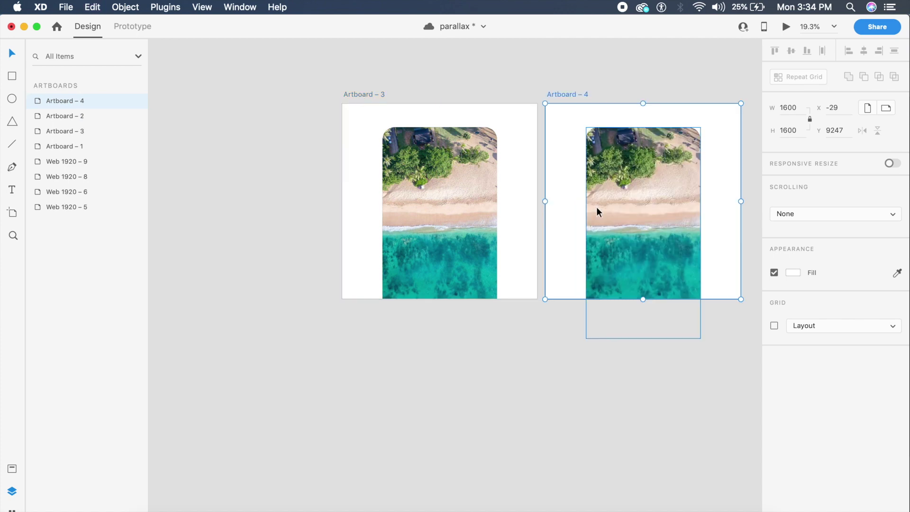
{"action": "scroll", "coordinate": [596, 209], "scroll_direction": "right", "scroll_amount": 3}
{"action": "scroll", "coordinate": [596, 208], "scroll_direction": "up", "scroll_amount": 3}
{"action": "double_click", "coordinate": [444, 321]}
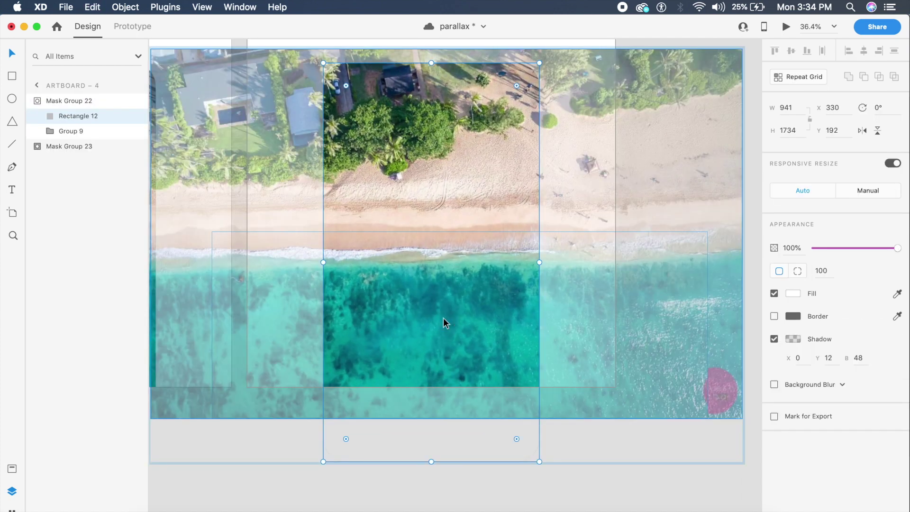
{"action": "scroll", "coordinate": [477, 304], "scroll_direction": "down", "scroll_amount": 3}
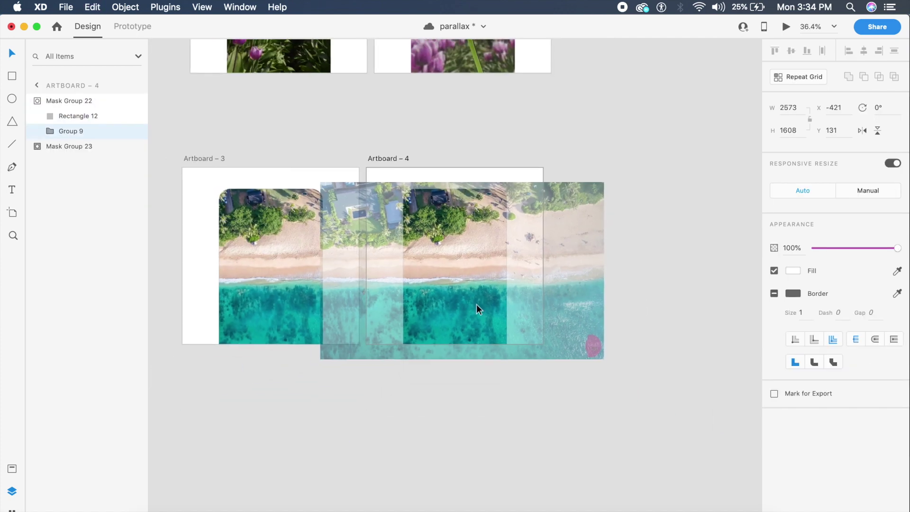
Step: Try moving and tilting the wave-masked photo by -15°, undo, then delete Artboard – 4
{"action": "double_click", "coordinate": [453, 285]}
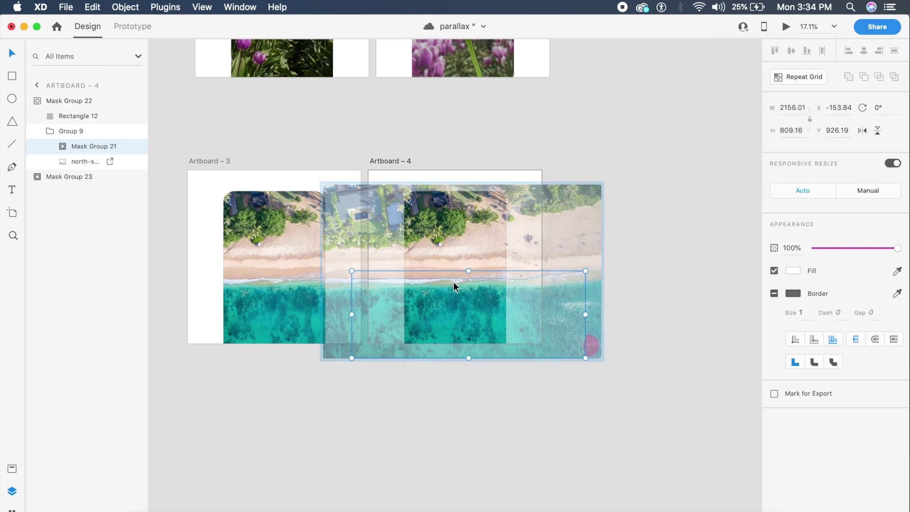
{"action": "left_click_drag", "start_coordinate": [454, 284], "coordinate": [455, 296]}
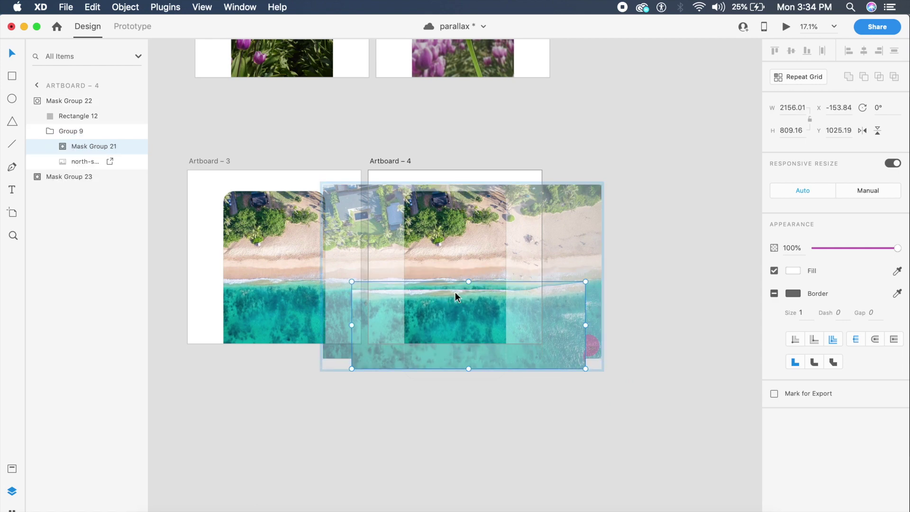
{"action": "left_click_drag", "start_coordinate": [589, 370], "coordinate": [607, 334]}
{"action": "key", "text": "super+z"}
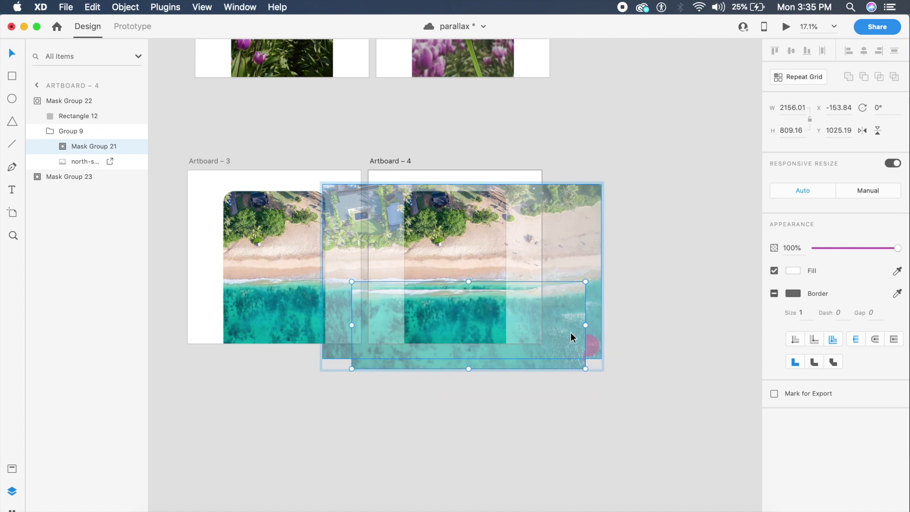
{"action": "left_click", "coordinate": [353, 441]}
{"action": "left_click", "coordinate": [404, 164]}
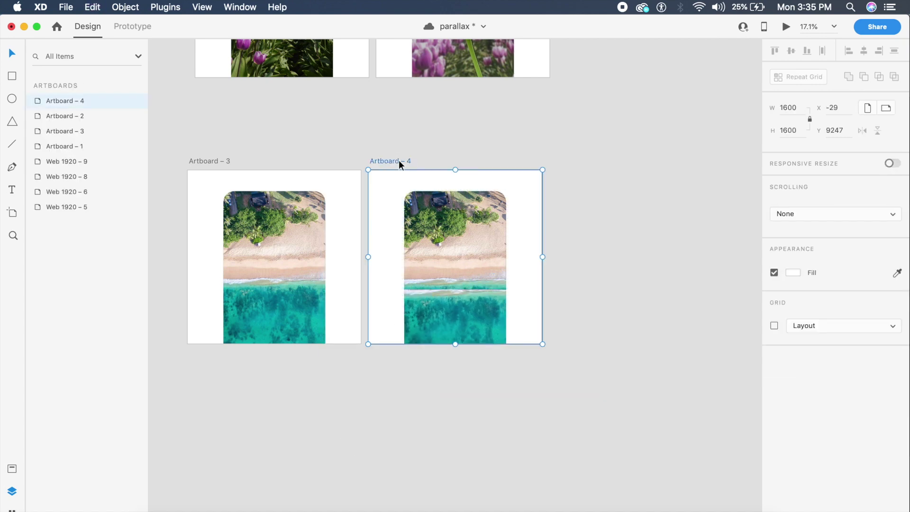
{"action": "key", "text": "Delete"}
Step: Duplicate Group 9 inside Mask Group 22 and move the copy onto the pasteboard as Group 10
{"action": "left_click", "coordinate": [507, 254]}
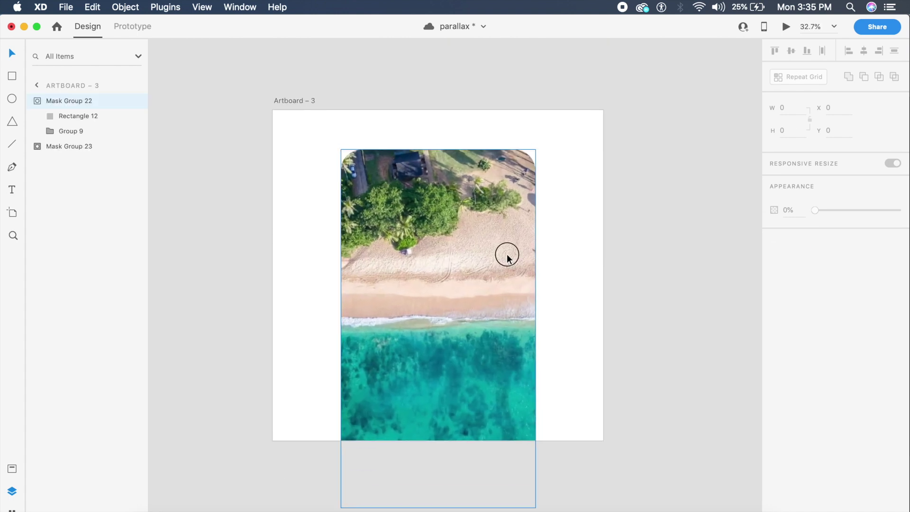
{"action": "double_click", "coordinate": [473, 358]}
{"action": "left_click", "coordinate": [473, 358]}
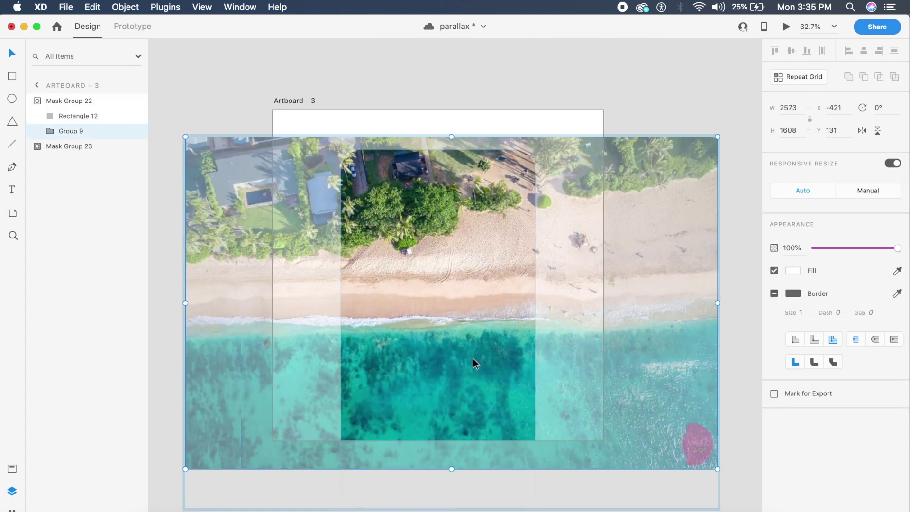
{"action": "scroll", "coordinate": [473, 360], "scroll_direction": "down", "scroll_amount": 5}
{"action": "key", "text": "super+g"}
{"action": "left_click_drag", "start_coordinate": [376, 352], "coordinate": [214, 353]}
{"action": "left_click", "coordinate": [265, 462]}
{"action": "scroll", "coordinate": [266, 461], "scroll_direction": "up", "scroll_amount": 4}
{"action": "double_click", "coordinate": [451, 227]}
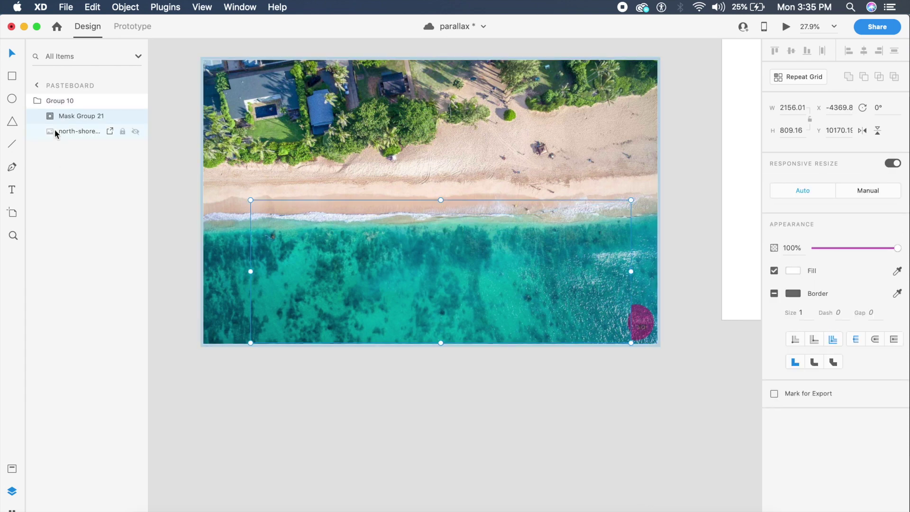
Step: Unmask the copied Mask Group 21, separating the wave shape Path 25 from the beach photo
{"action": "left_click", "coordinate": [349, 445]}
{"action": "left_click", "coordinate": [458, 249]}
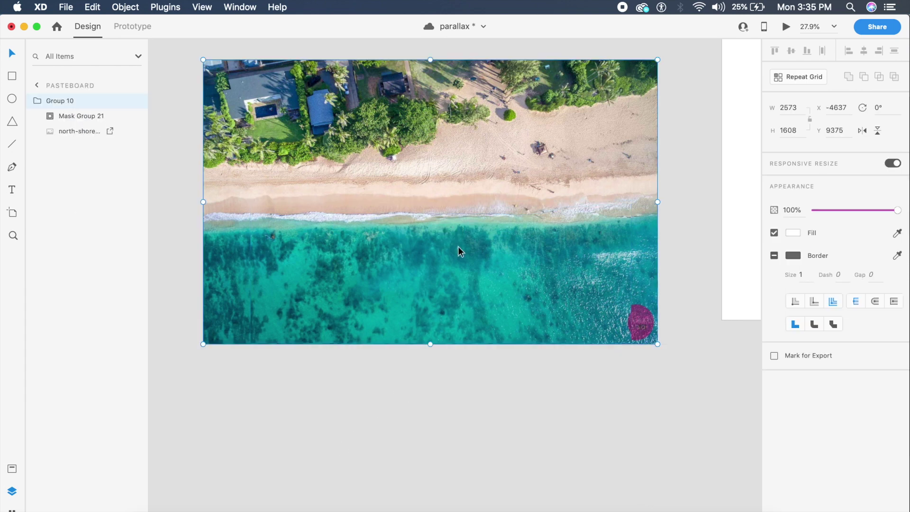
{"action": "double_click", "coordinate": [458, 249]}
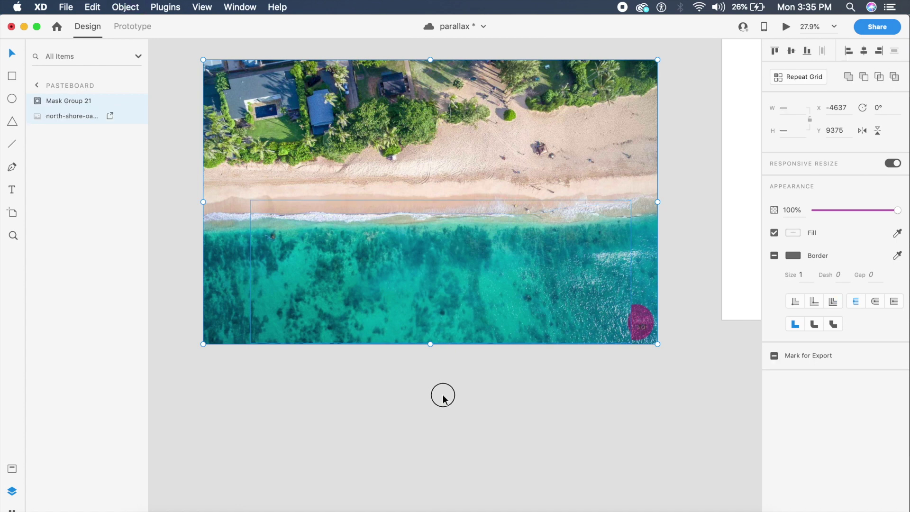
{"action": "scroll", "coordinate": [443, 394], "scroll_direction": "up", "scroll_amount": 3}
{"action": "key", "text": "super+shift+g"}
{"action": "left_click", "coordinate": [406, 402]}
{"action": "left_click", "coordinate": [497, 166]}
{"action": "key", "text": "super+z"}
Step: Subtract Path 25 from the beach photo to make the 2573×1608 Subtraction 3, then shift it right
{"action": "left_click", "coordinate": [486, 280]}
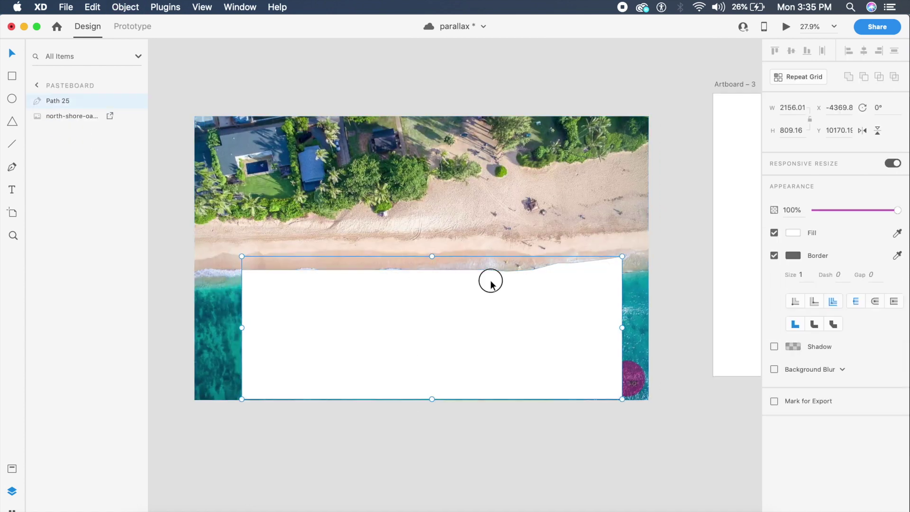
{"action": "left_click_drag", "start_coordinate": [487, 282], "coordinate": [484, 278]}
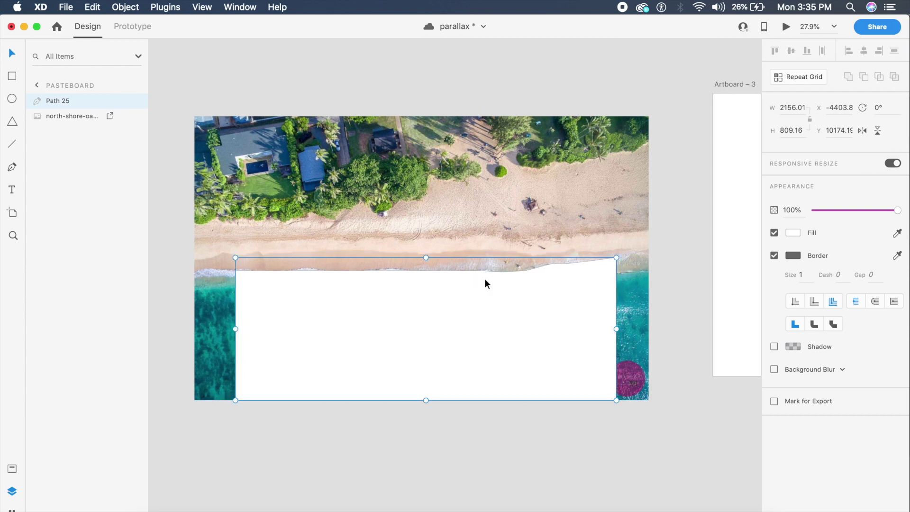
{"action": "left_click", "coordinate": [507, 193], "text": "shift"}
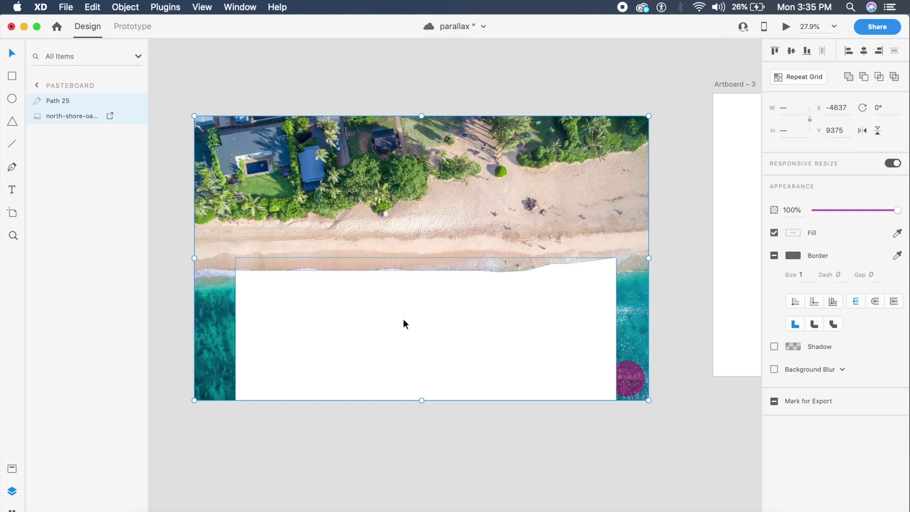
{"action": "left_click", "coordinate": [863, 77]}
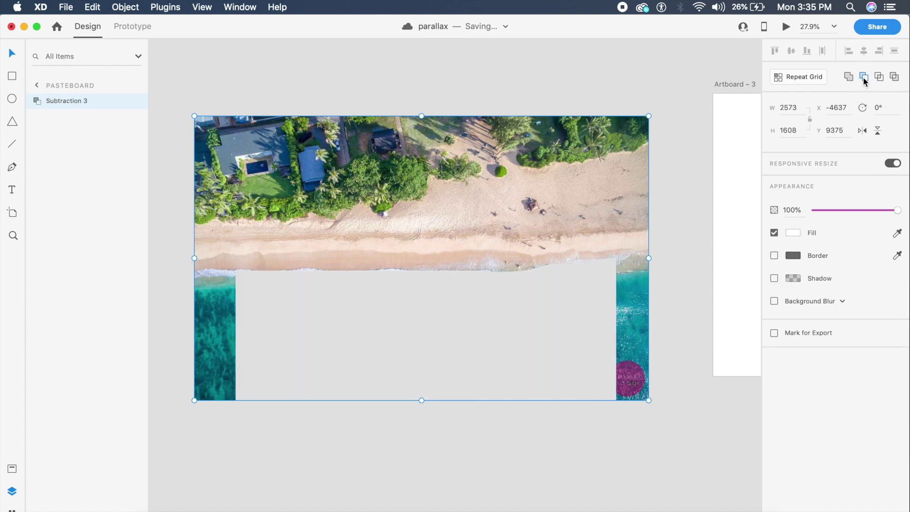
{"action": "left_click", "coordinate": [552, 436]}
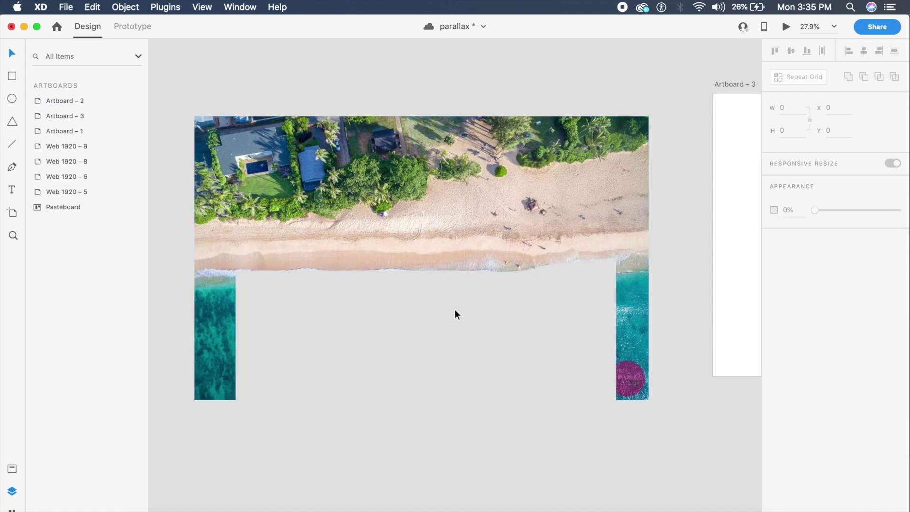
{"action": "scroll", "coordinate": [454, 309], "scroll_direction": "down", "scroll_amount": 5}
{"action": "scroll", "coordinate": [408, 268], "scroll_direction": "right", "scroll_amount": 3}
{"action": "left_click_drag", "start_coordinate": [408, 273], "coordinate": [561, 249]}
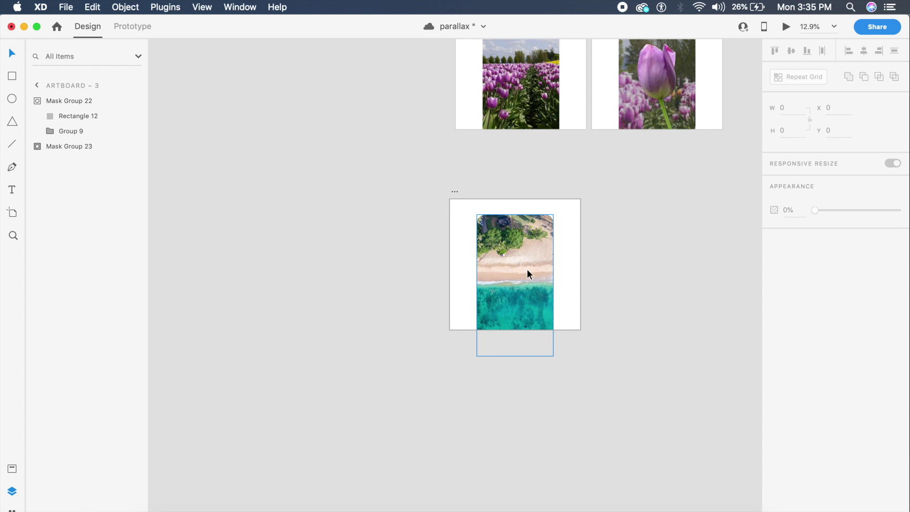
Step: Put Subtraction 3 inside Mask Group 22 and send it below Group 9
{"action": "scroll", "coordinate": [526, 269], "scroll_direction": "up", "scroll_amount": 3}
{"action": "left_click", "coordinate": [527, 269]}
{"action": "double_click", "coordinate": [527, 269]}
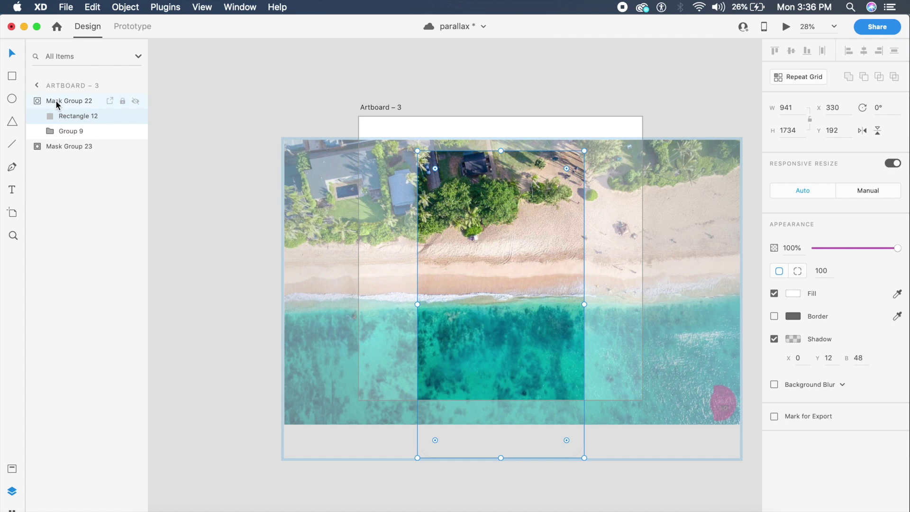
{"action": "key", "text": "super+z"}
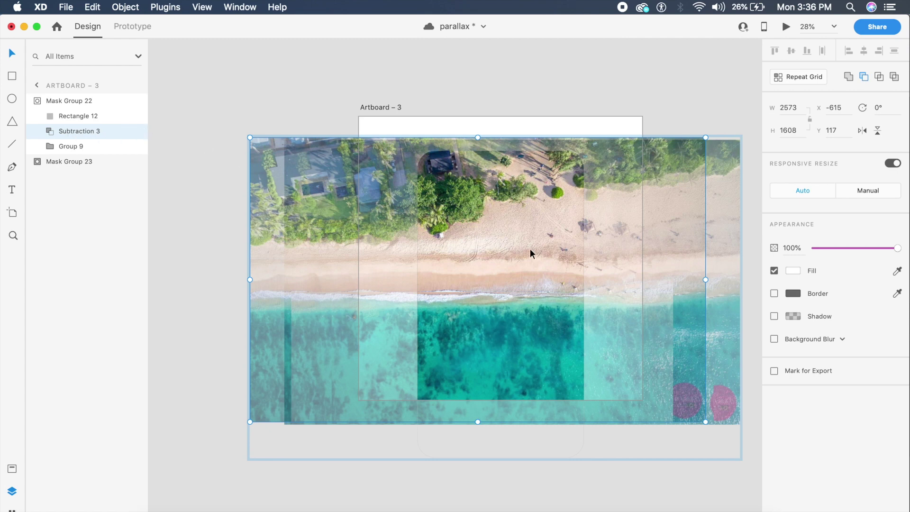
{"action": "key", "text": "super+bracketleft"}
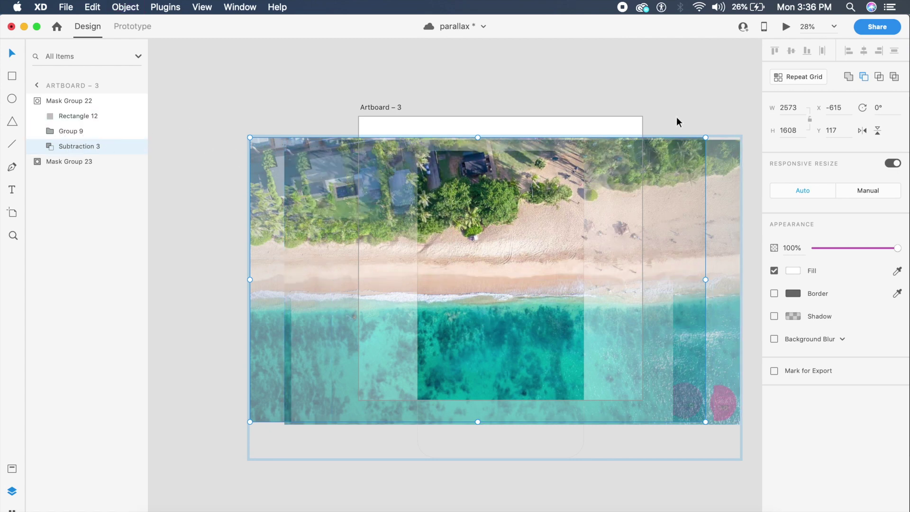
{"action": "left_click", "coordinate": [432, 136]}
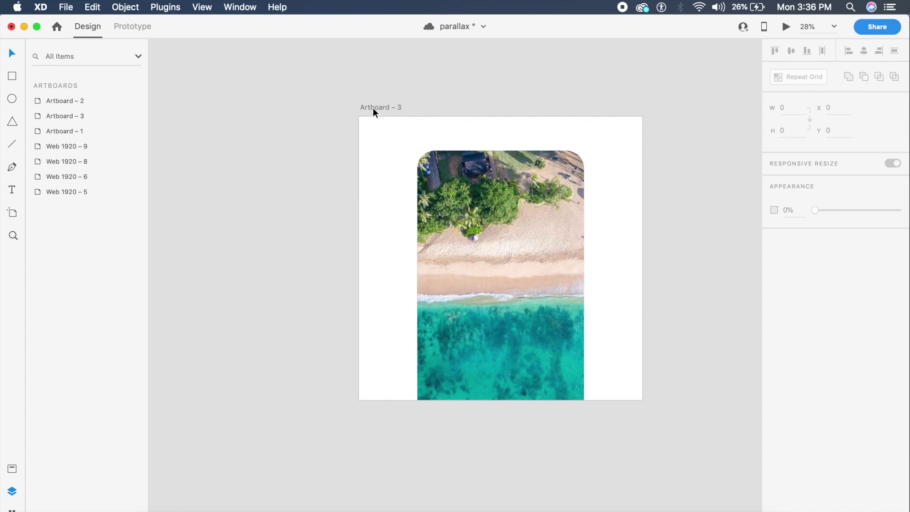
Step: Delete the extra nested photo from the beach card and nudge the cutout shape slightly
{"action": "double_click", "coordinate": [525, 219]}
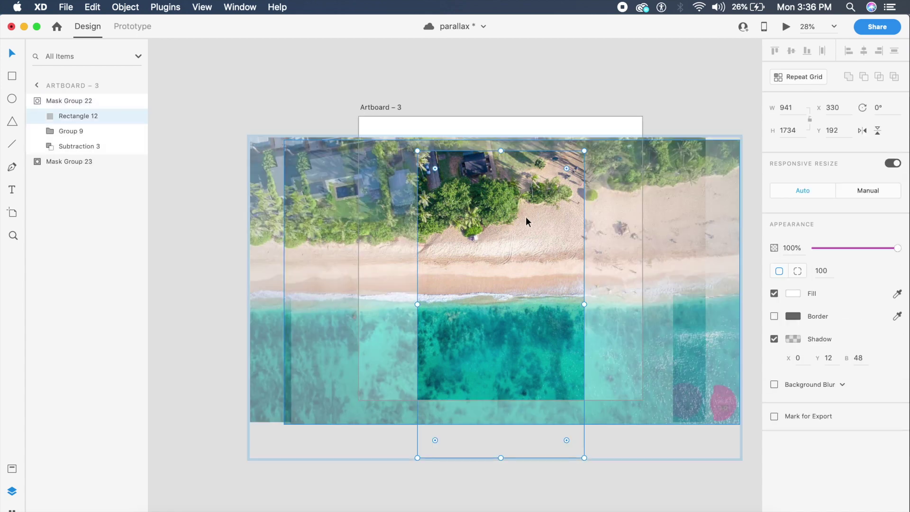
{"action": "left_click", "coordinate": [535, 271], "text": "super"}
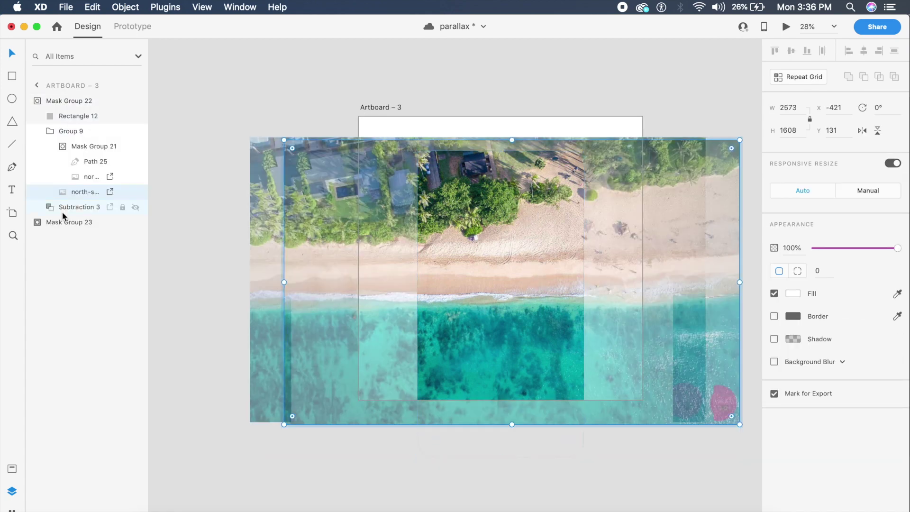
{"action": "left_click", "coordinate": [75, 178]}
{"action": "left_click", "coordinate": [64, 191]}
{"action": "key", "text": "Delete"}
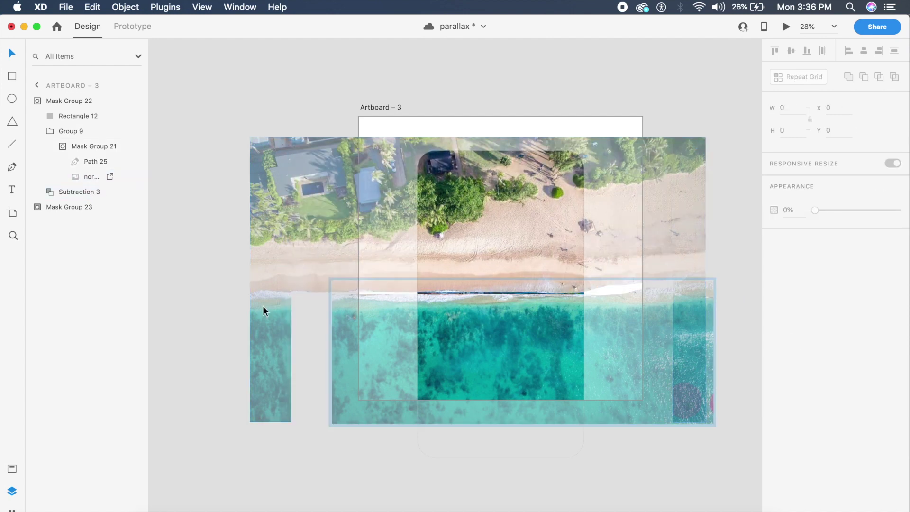
{"action": "left_click_drag", "start_coordinate": [476, 237], "coordinate": [524, 237]}
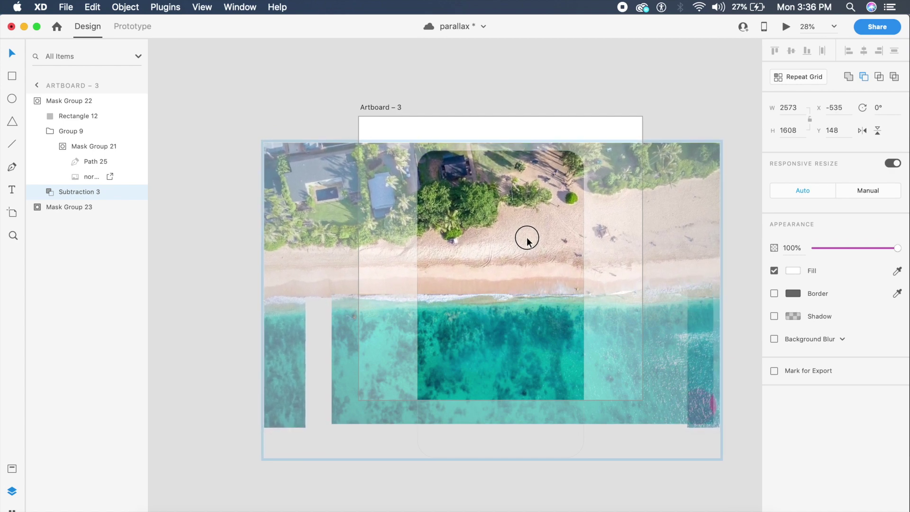
{"action": "left_click", "coordinate": [448, 482]}
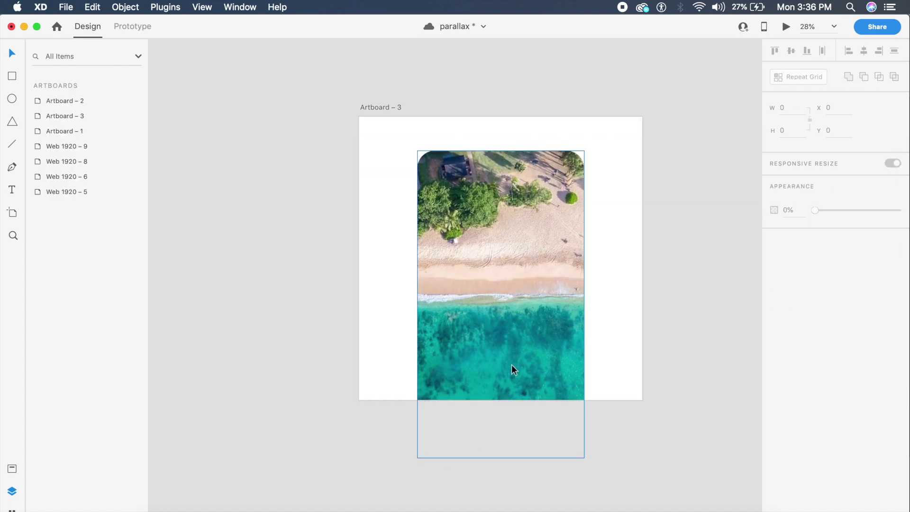
Step: Duplicate Artboard – 3 as Artboard – 4 and select the copied card's photo group
{"action": "left_click", "coordinate": [393, 108]}
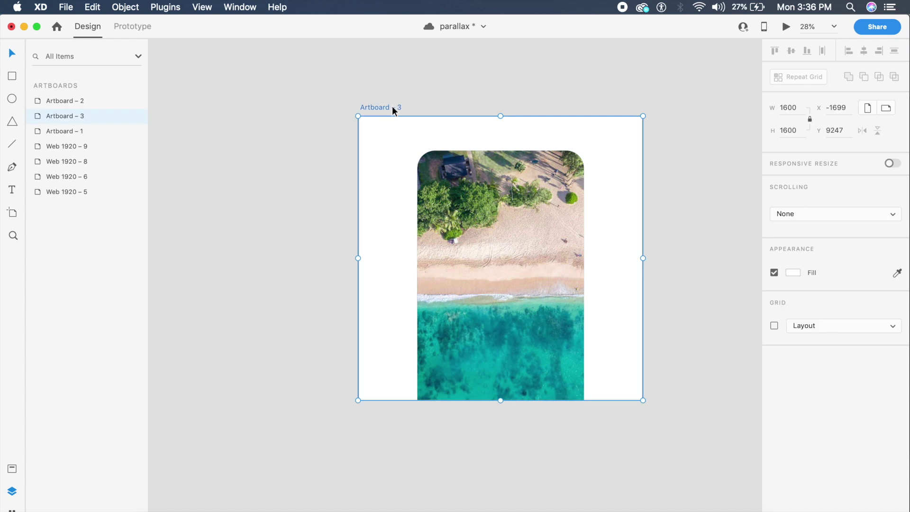
{"action": "key", "text": "super+d"}
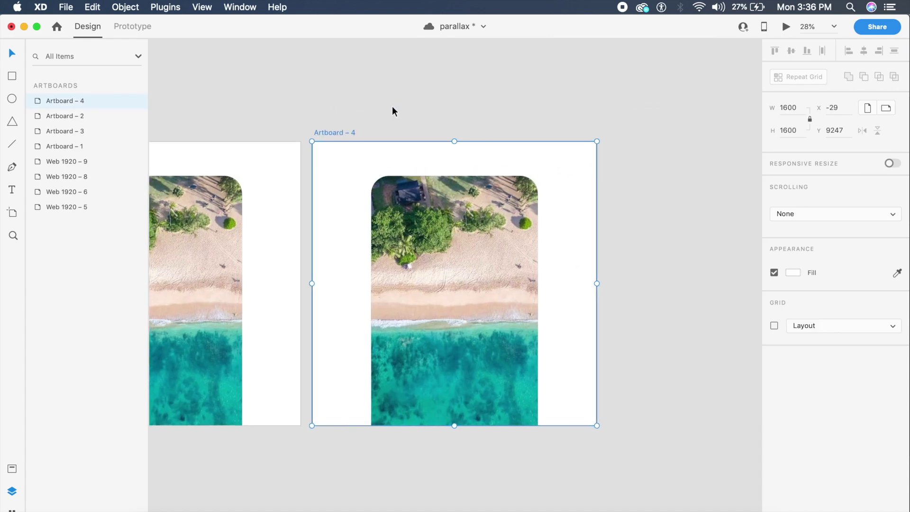
{"action": "scroll", "coordinate": [471, 284], "scroll_direction": "up", "scroll_amount": 2}
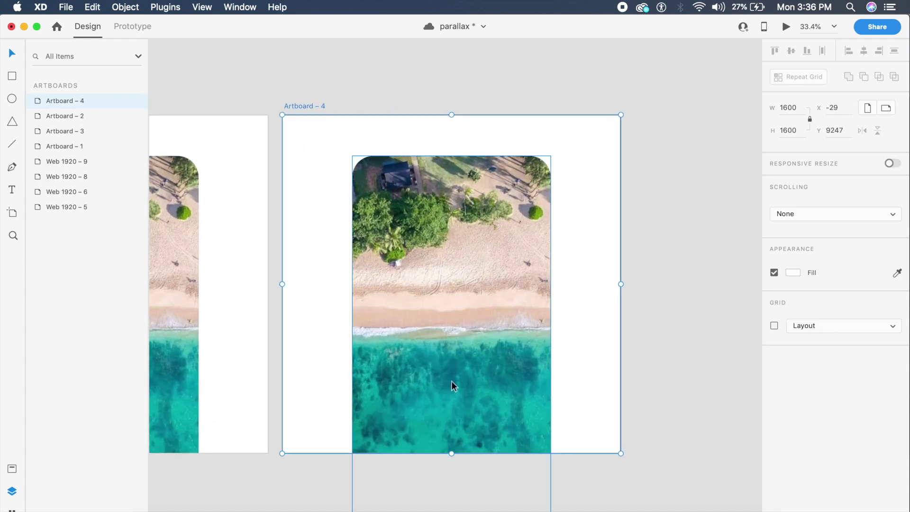
{"action": "double_click", "coordinate": [451, 380]}
{"action": "scroll", "coordinate": [451, 389], "scroll_direction": "up", "scroll_amount": 3}
{"action": "scroll", "coordinate": [451, 399], "scroll_direction": "down", "scroll_amount": 3}
{"action": "left_click", "coordinate": [442, 374]}
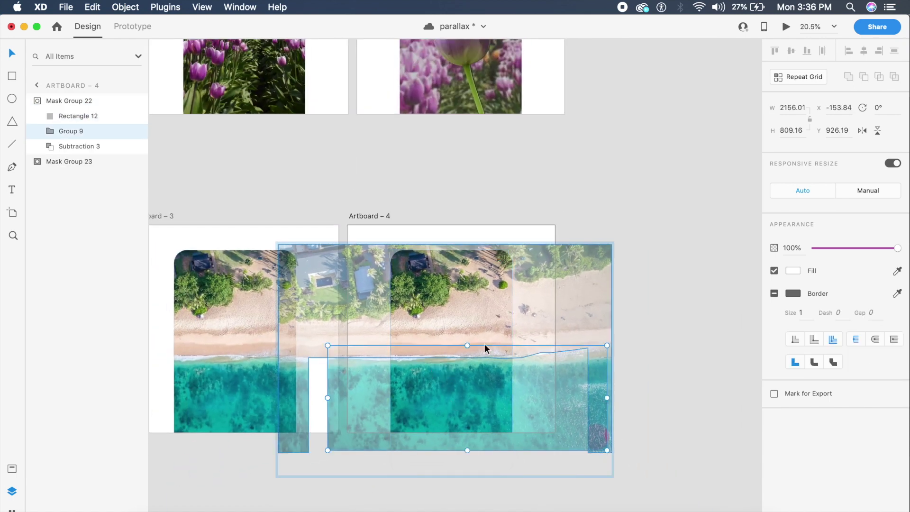
Step: Rotate Group 9 and Subtraction 3 together, then shrink and reposition Group 9 within the mask
{"action": "left_click", "coordinate": [474, 326], "text": "shift"}
{"action": "left_click_drag", "start_coordinate": [612, 454], "coordinate": [635, 436]}
{"action": "left_click", "coordinate": [663, 310]}
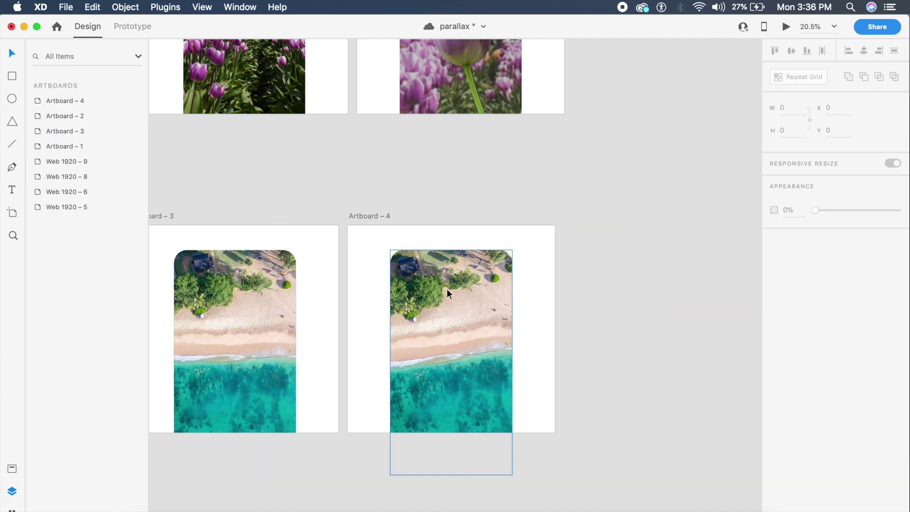
{"action": "double_click", "coordinate": [448, 288]}
{"action": "left_click", "coordinate": [448, 288]}
{"action": "left_click", "coordinate": [471, 379]}
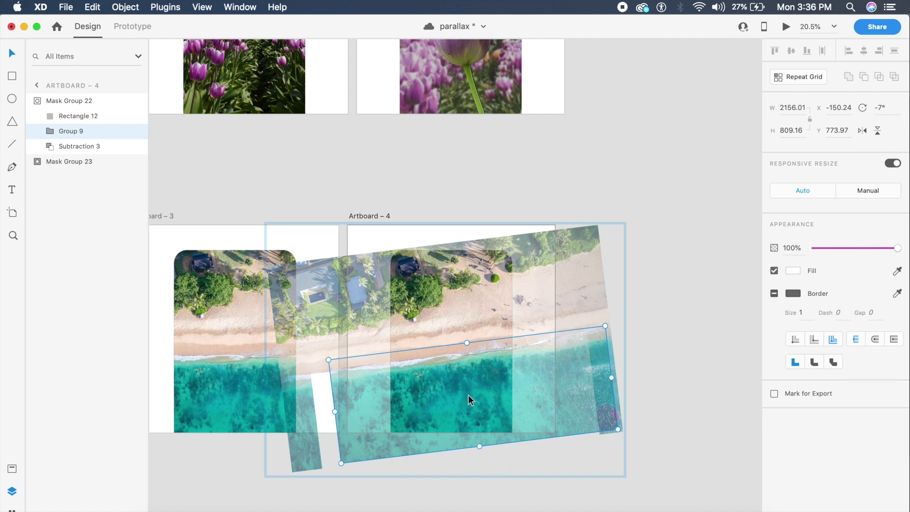
{"action": "left_click_drag", "start_coordinate": [617, 429], "coordinate": [527, 406]}
{"action": "left_click_drag", "start_coordinate": [480, 391], "coordinate": [500, 422]}
Step: Set Group 9 opacity to 0% and slim Subtraction 3 into a narrow band
{"action": "left_click_drag", "start_coordinate": [843, 246], "coordinate": [652, 240]}
{"action": "left_click", "coordinate": [452, 290]}
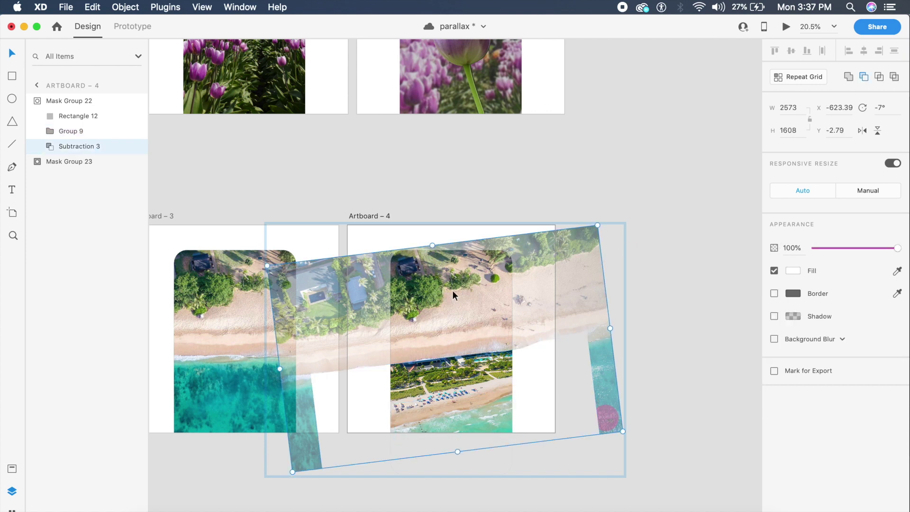
{"action": "left_click_drag", "start_coordinate": [432, 244], "coordinate": [459, 390]}
Step: Enlarge the Real-Estate-2 photo in Mask Group 23 to 4494×2523 and reposition it
{"action": "left_click", "coordinate": [473, 305]}
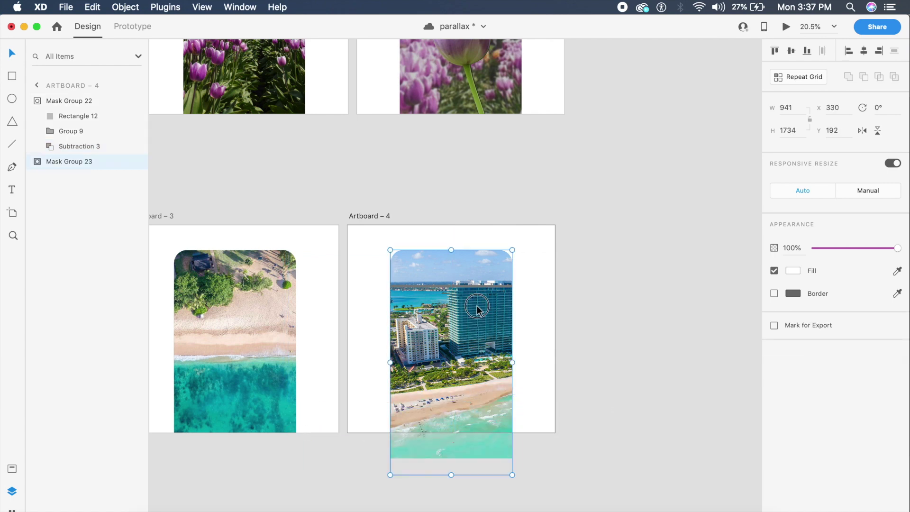
{"action": "double_click", "coordinate": [477, 305]}
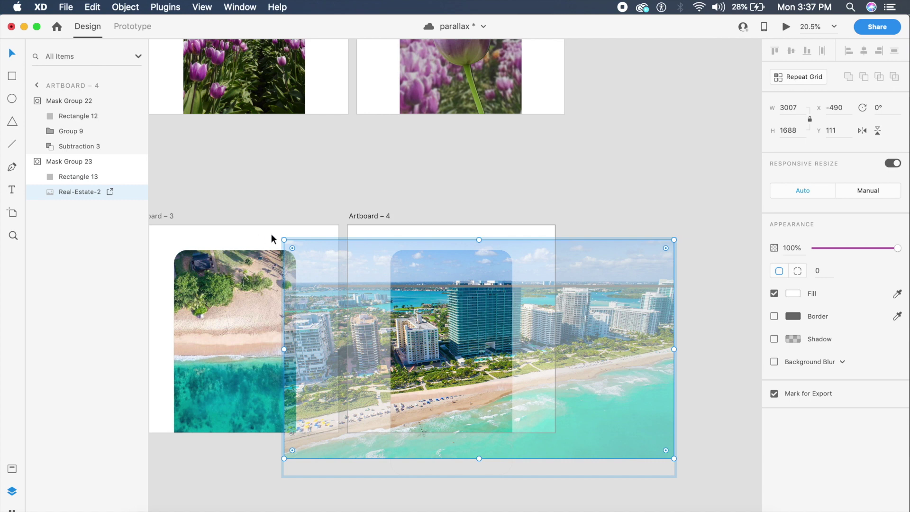
{"action": "left_click_drag", "start_coordinate": [284, 240], "coordinate": [192, 146]}
{"action": "scroll", "coordinate": [194, 205], "scroll_direction": "down", "scroll_amount": 3}
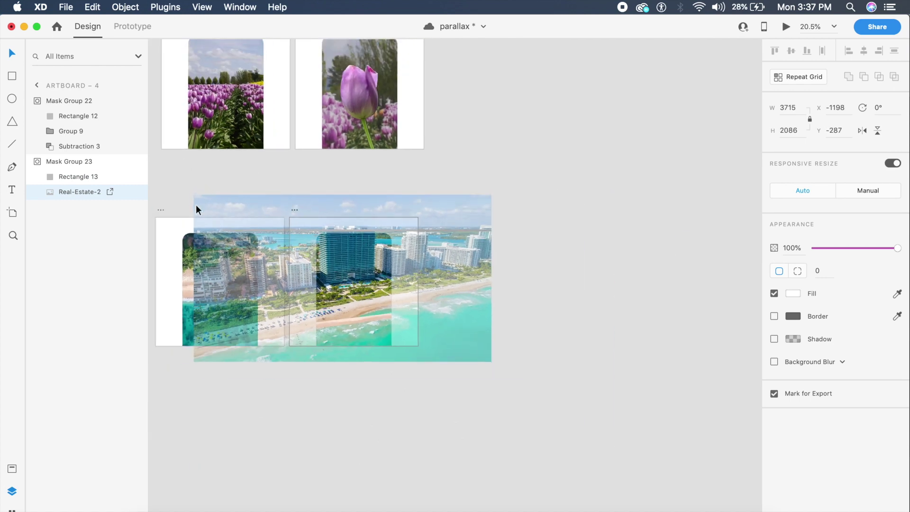
{"action": "left_click_drag", "start_coordinate": [445, 194], "coordinate": [498, 167]}
{"action": "left_click_drag", "start_coordinate": [445, 190], "coordinate": [439, 192]}
{"action": "left_click", "coordinate": [343, 371]}
{"action": "scroll", "coordinate": [343, 365], "scroll_direction": "up", "scroll_amount": 5}
{"action": "scroll", "coordinate": [343, 364], "scroll_direction": "up", "scroll_amount": 2}
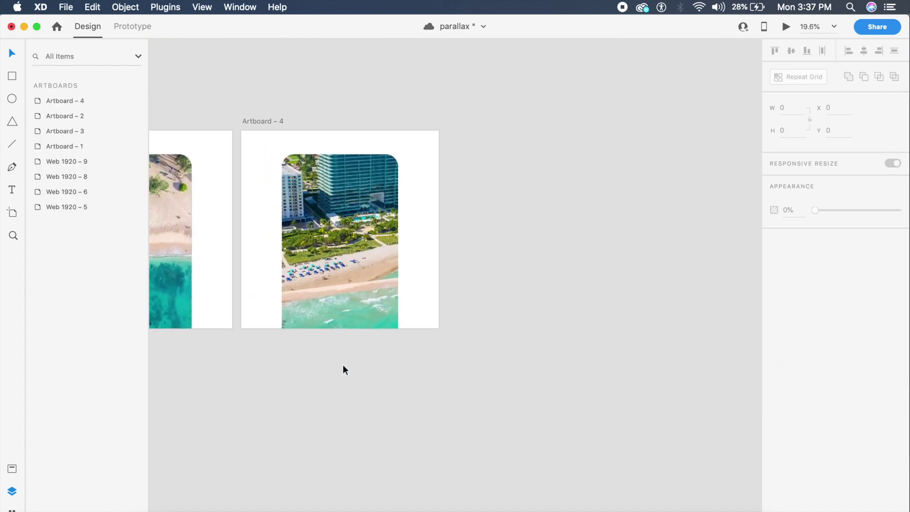
{"action": "left_click", "coordinate": [372, 272]}
Step: Rotate the Subtraction 3 band to -10° and move it slightly lower
{"action": "double_click", "coordinate": [372, 285]}
{"action": "left_click", "coordinate": [372, 282]}
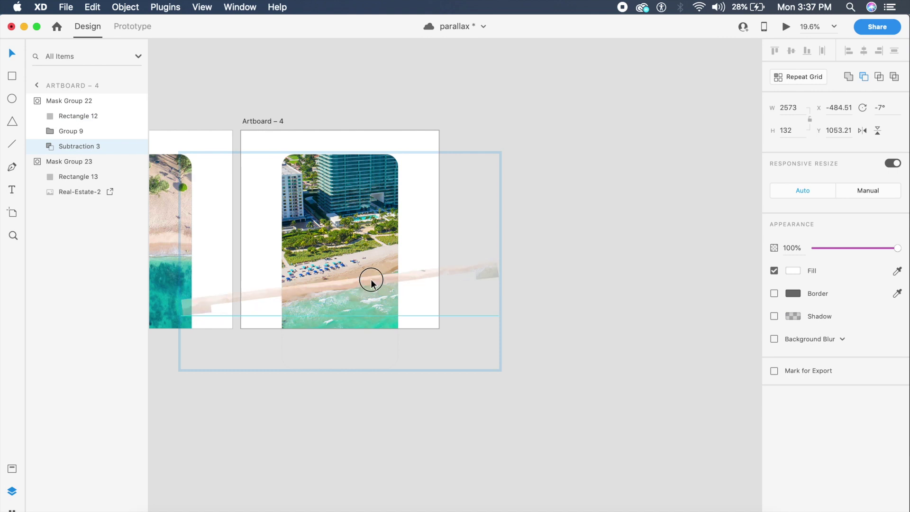
{"action": "left_click_drag", "start_coordinate": [500, 274], "coordinate": [505, 261]}
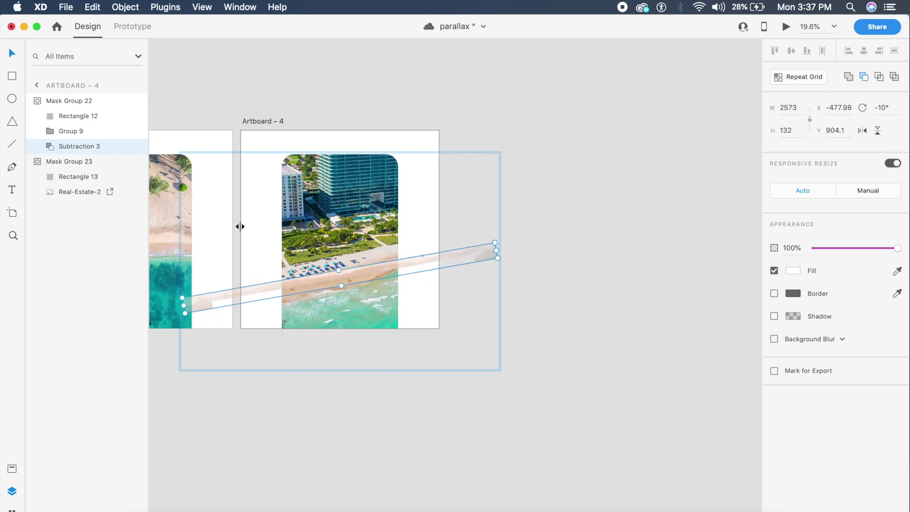
{"action": "left_click_drag", "start_coordinate": [349, 271], "coordinate": [352, 277]}
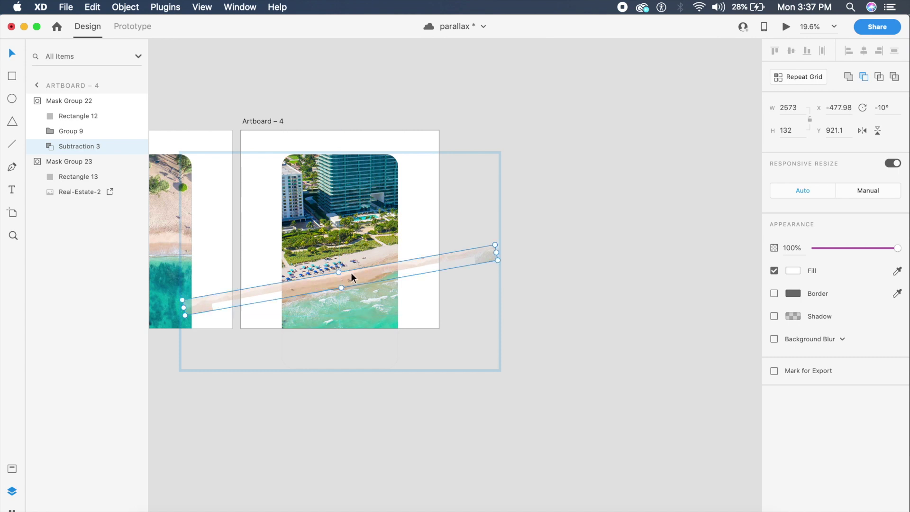
{"action": "left_click", "coordinate": [421, 369]}
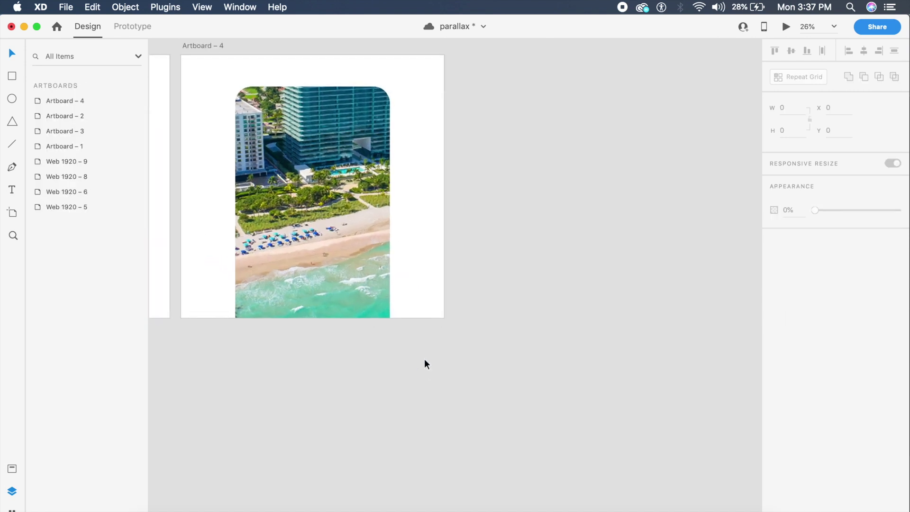
Step: Fade the diagonal cutout band to 0% opacity
{"action": "scroll", "coordinate": [424, 360], "scroll_direction": "up", "scroll_amount": 5}
{"action": "scroll", "coordinate": [425, 360], "scroll_direction": "left", "scroll_amount": 3}
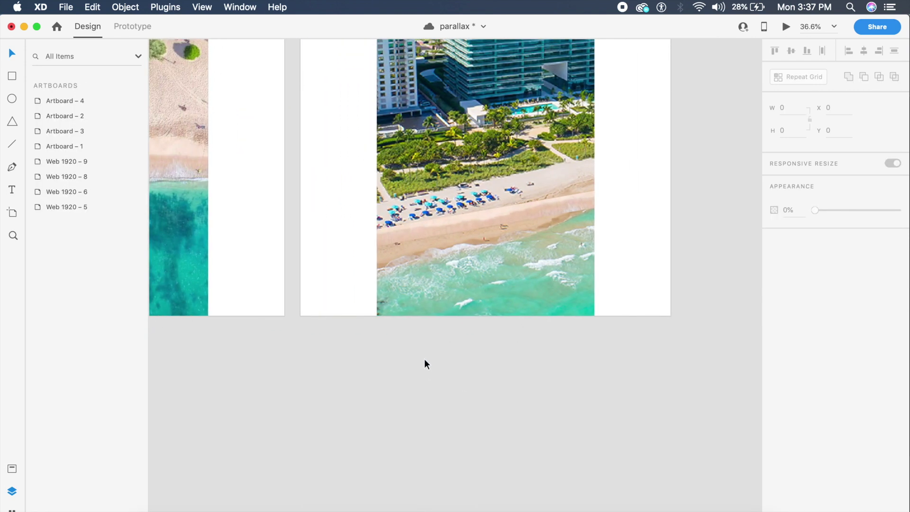
{"action": "double_click", "coordinate": [562, 194]}
{"action": "left_click", "coordinate": [563, 213]}
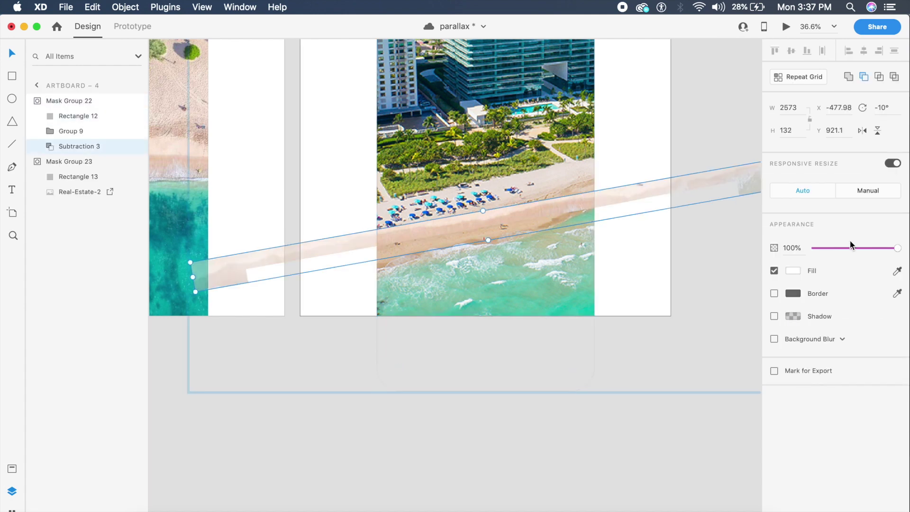
{"action": "left_click_drag", "start_coordinate": [885, 249], "coordinate": [720, 254]}
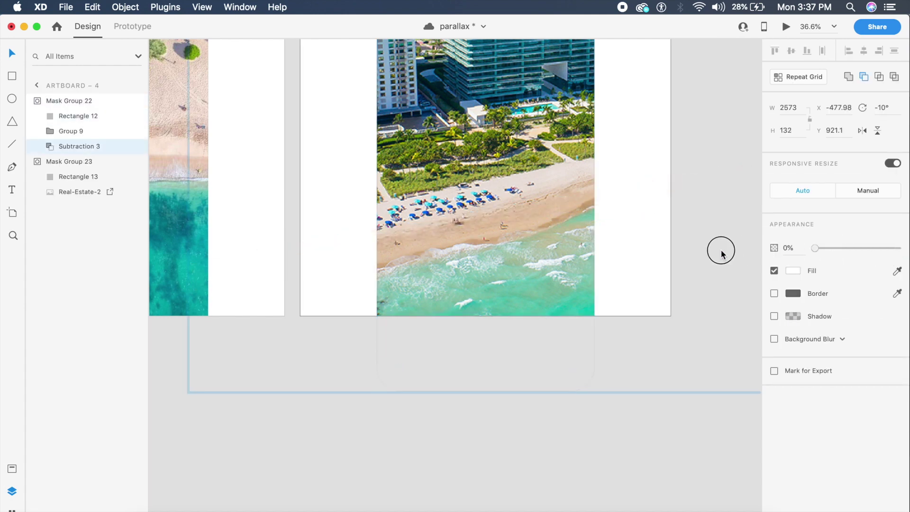
{"action": "left_click", "coordinate": [678, 248]}
Step: Select Artboard – 3's beach card and switch to Prototype mode
{"action": "scroll", "coordinate": [687, 312], "scroll_direction": "down", "scroll_amount": 3}
{"action": "left_click", "coordinate": [487, 251]}
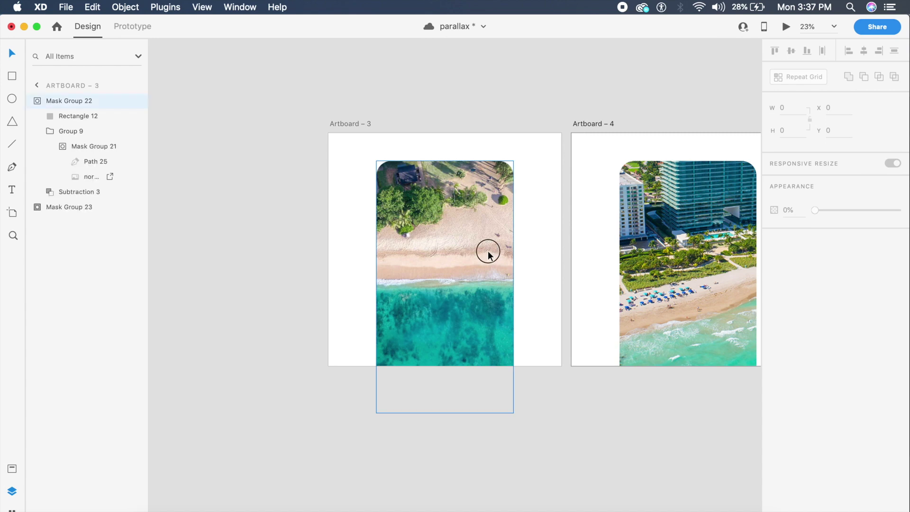
{"action": "left_click", "coordinate": [151, 26]}
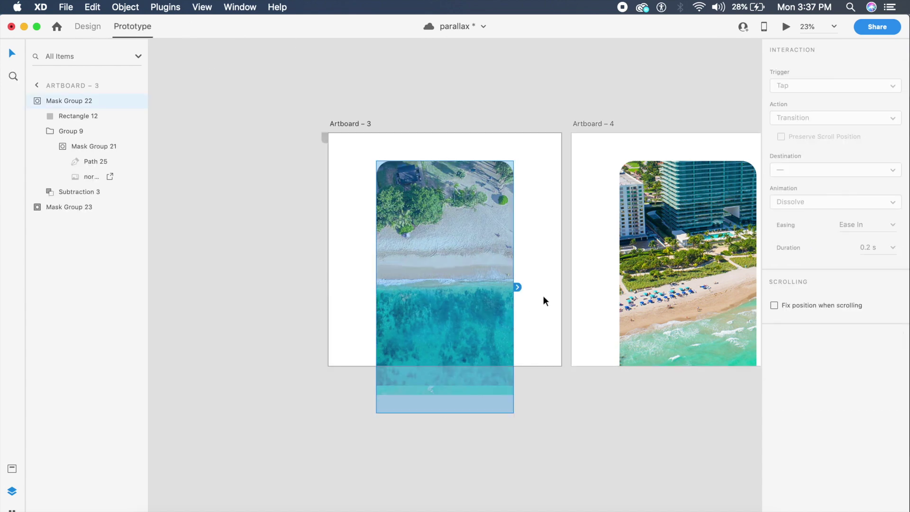